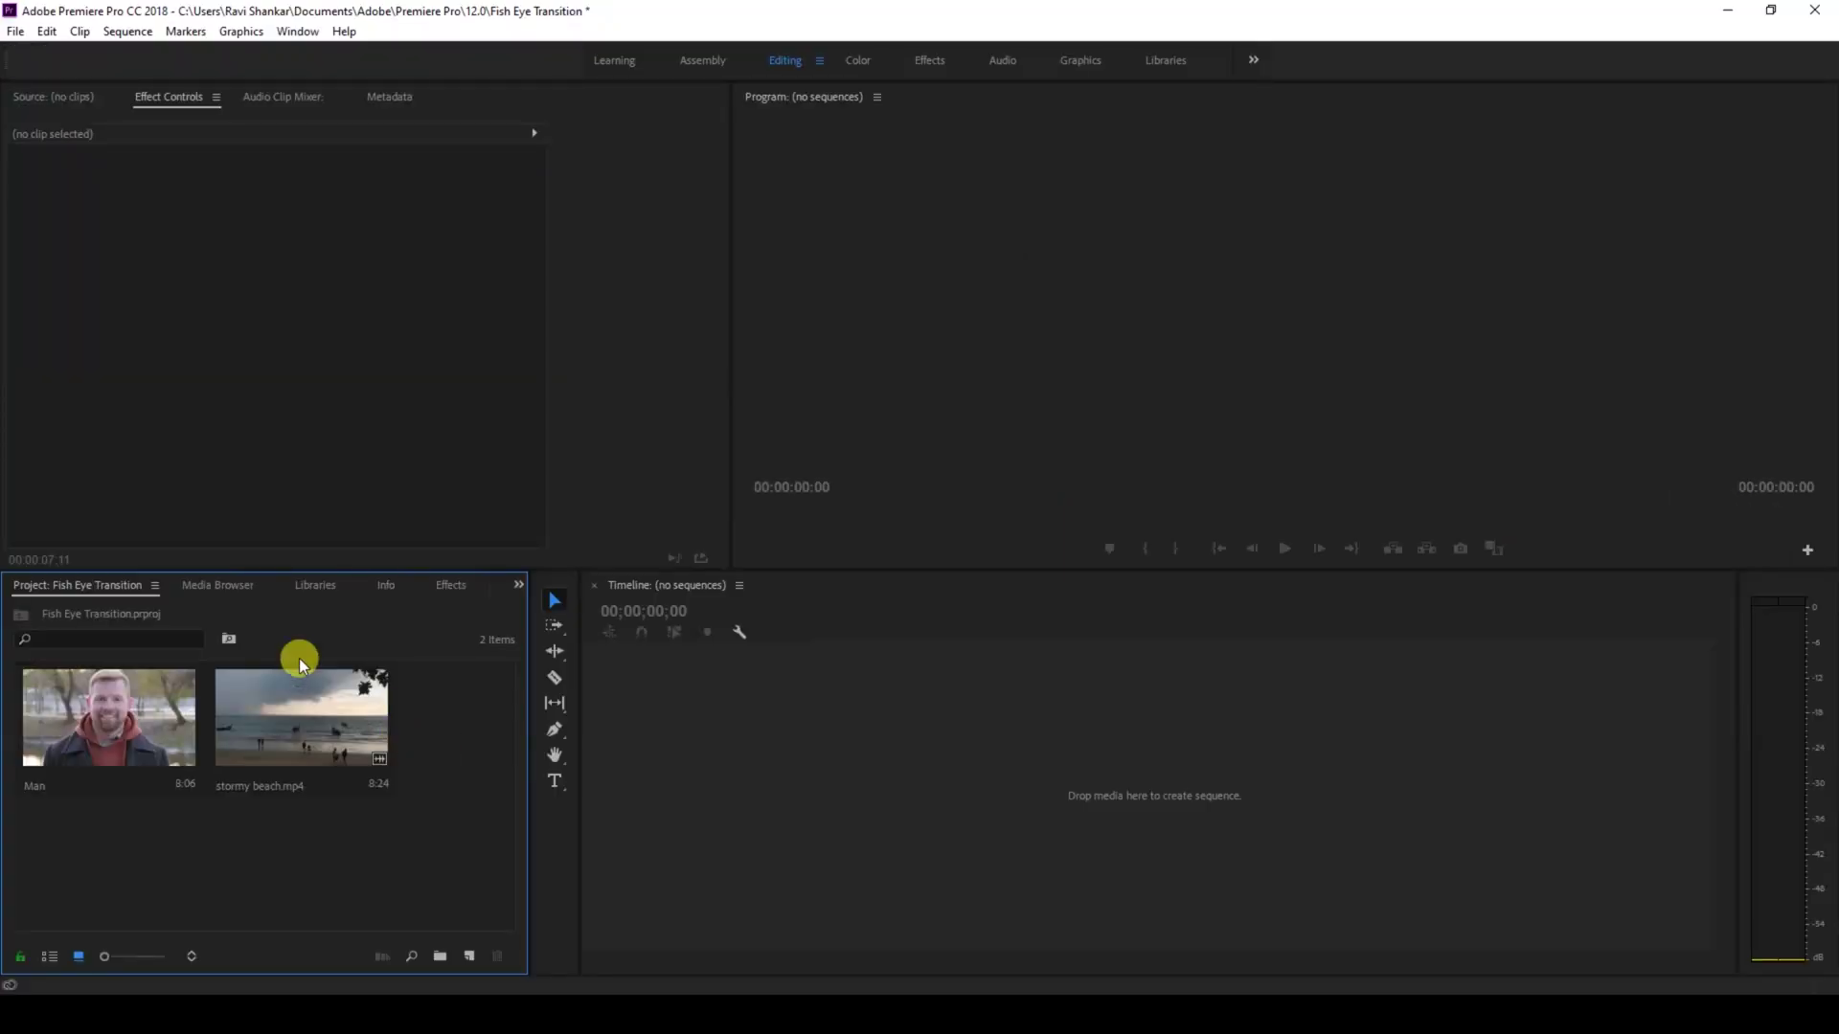
# Step: Create a sequence from the Man and stormy beach clips and delete its A1 audio track
pyautogui.click(120, 737)
pyautogui.keyDown('ctrl'); pyautogui.click(268, 733); pyautogui.keyUp('ctrl')
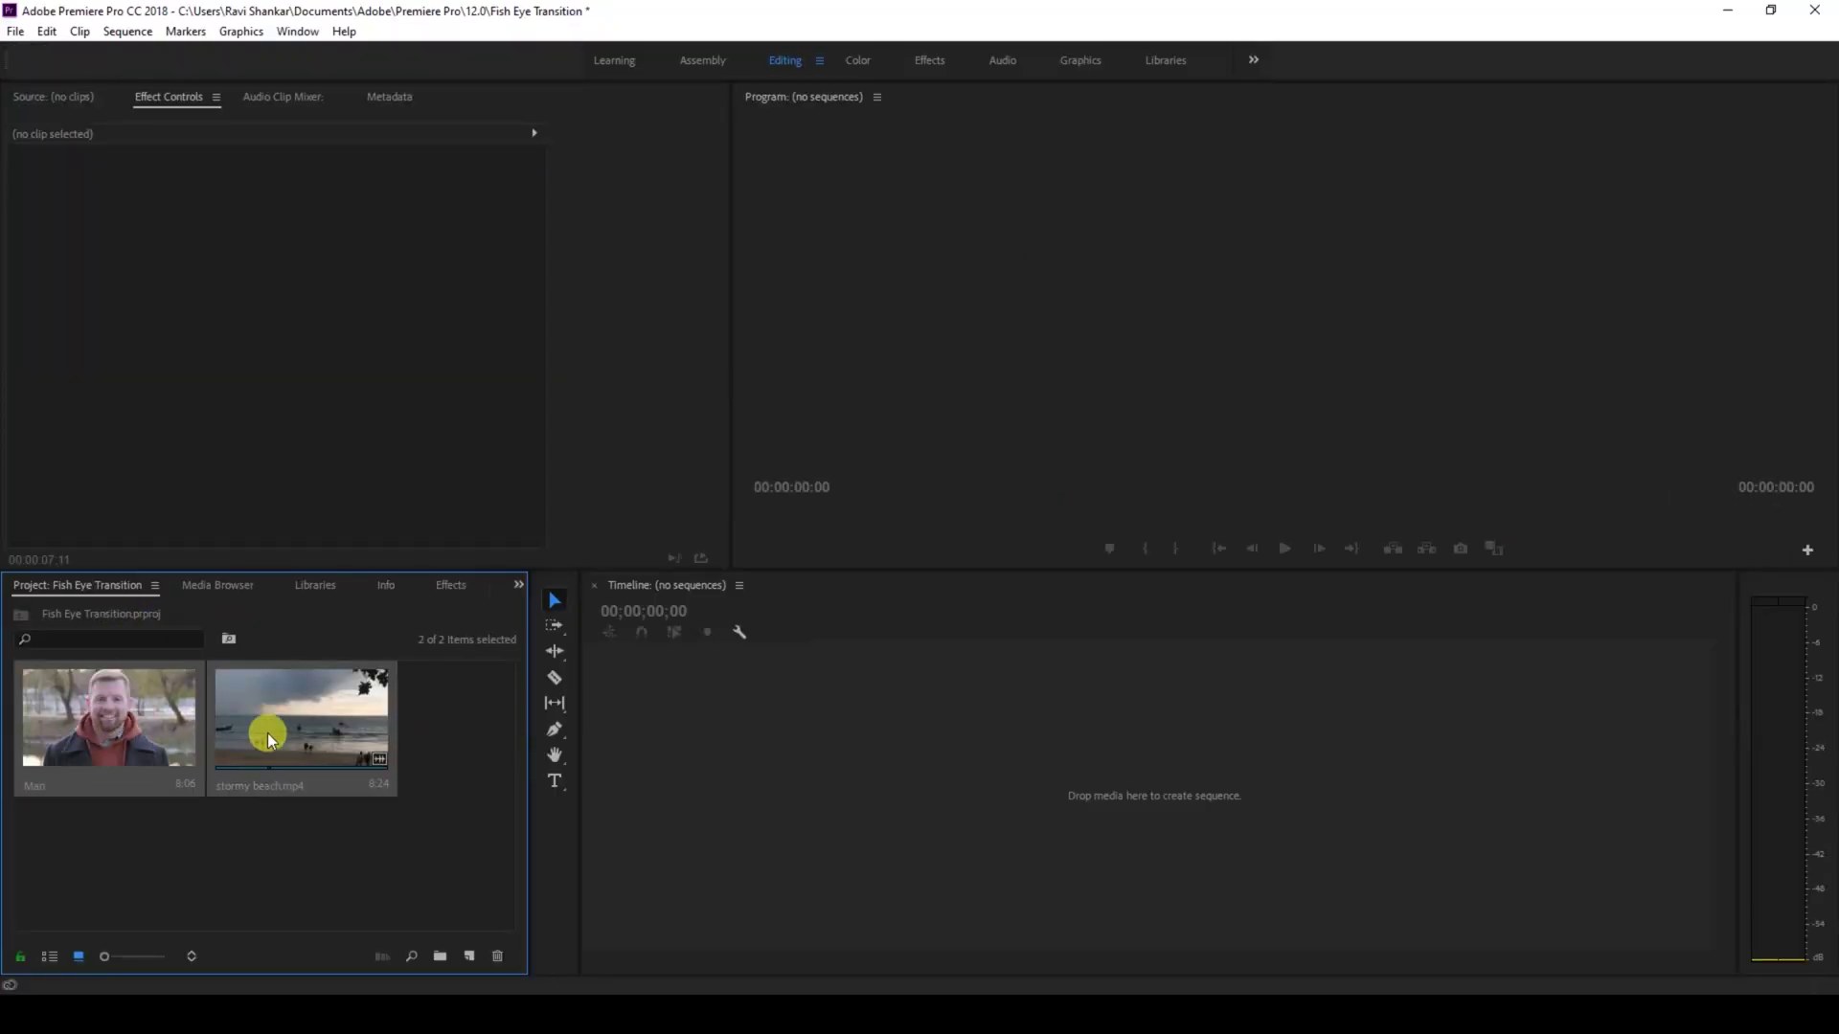
pyautogui.moveTo(152, 730); pyautogui.dragTo(710, 760)
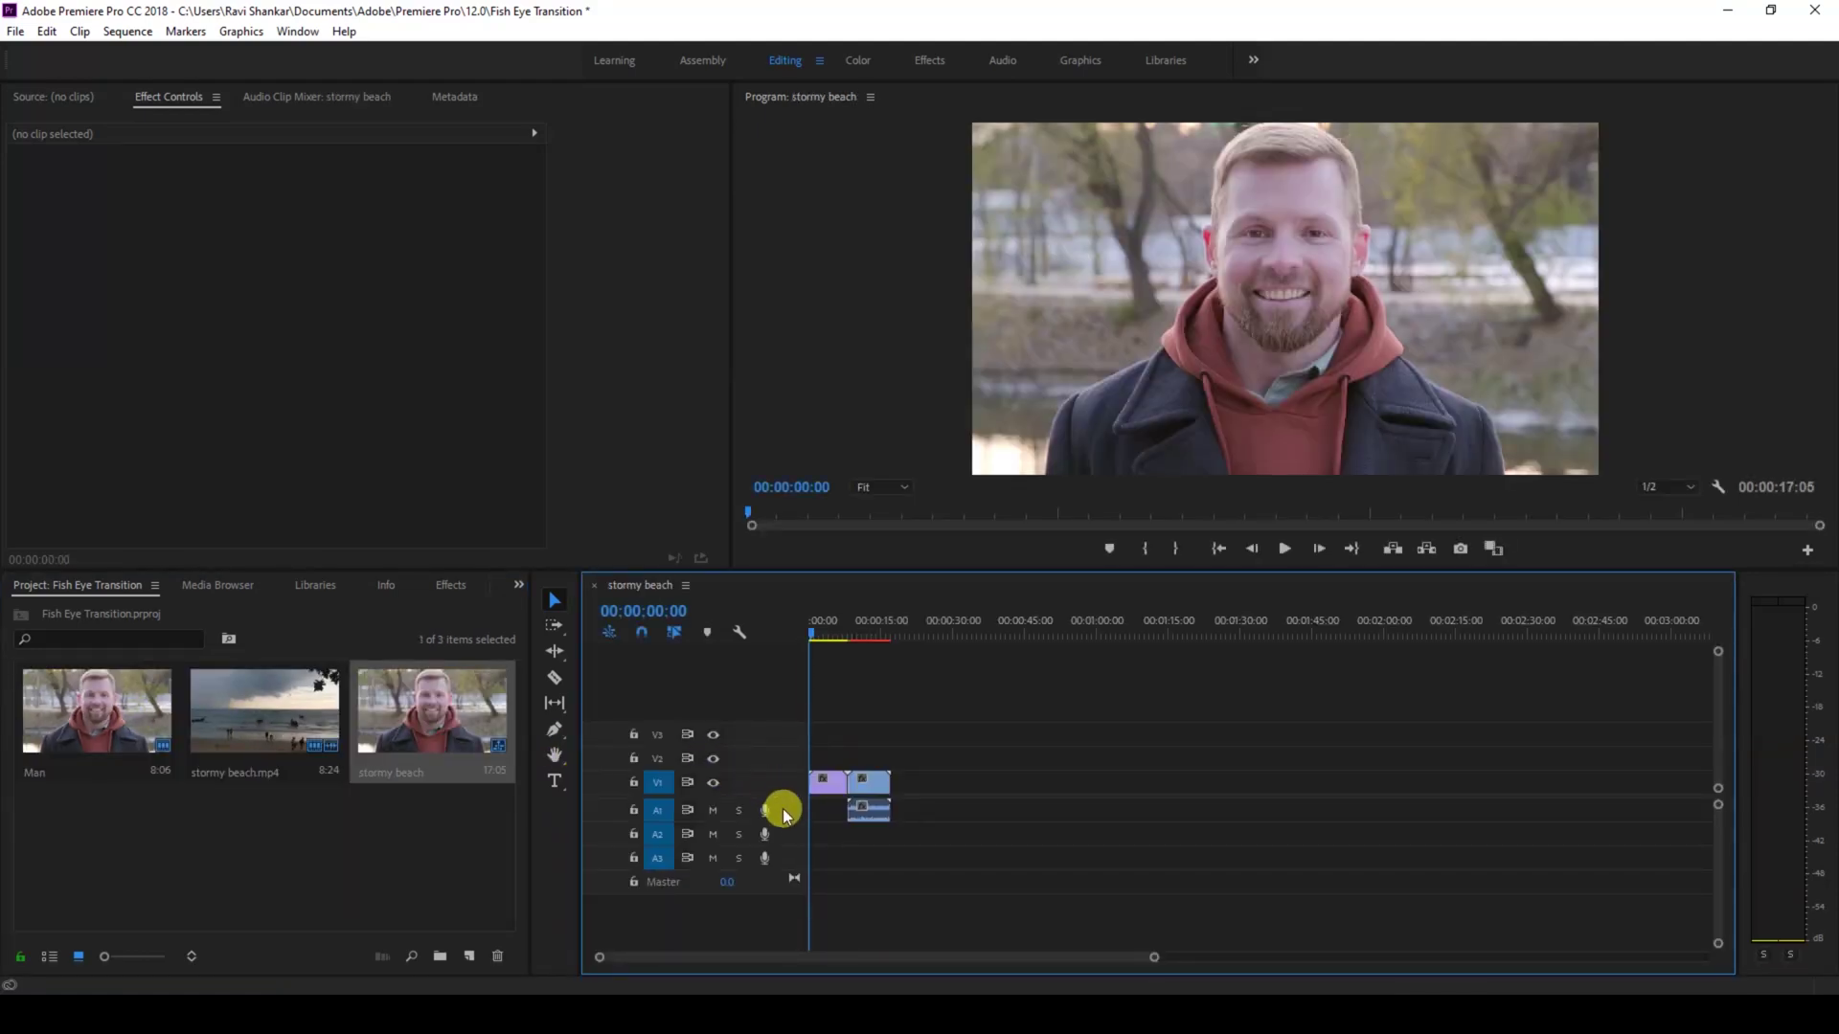
pyautogui.rightClick(793, 816)
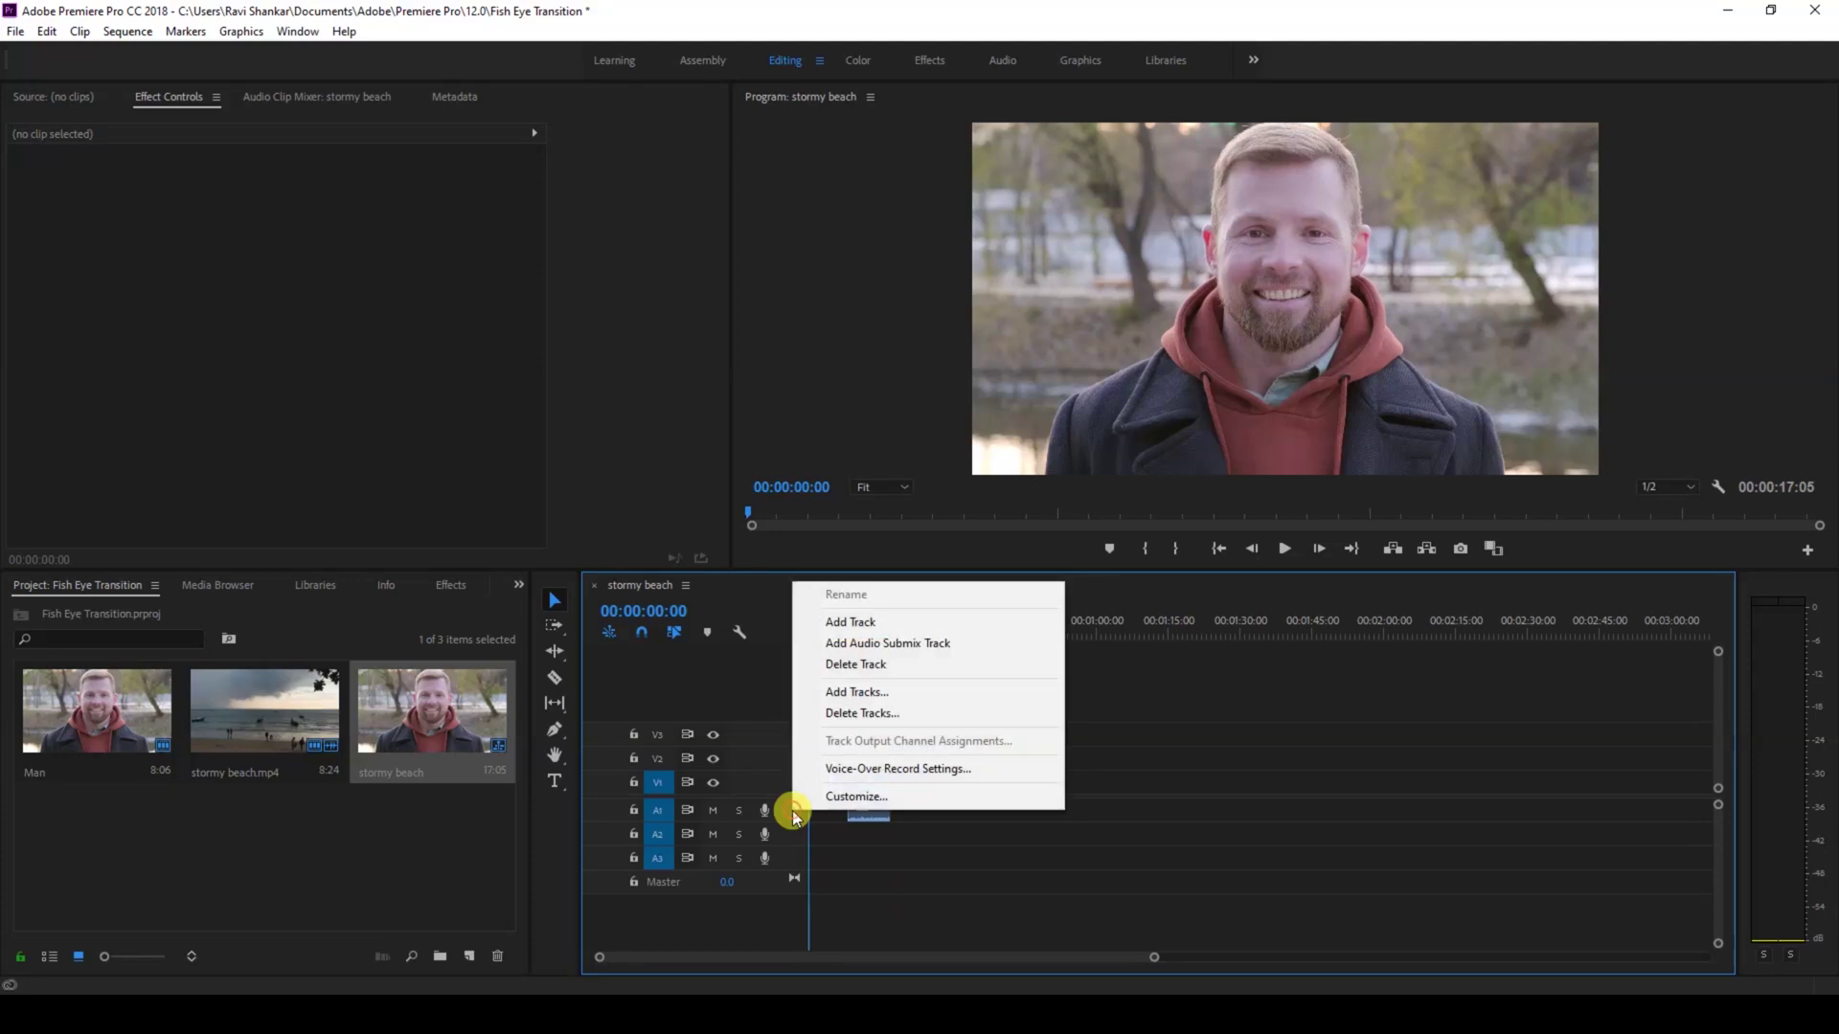
pyautogui.click(833, 670)
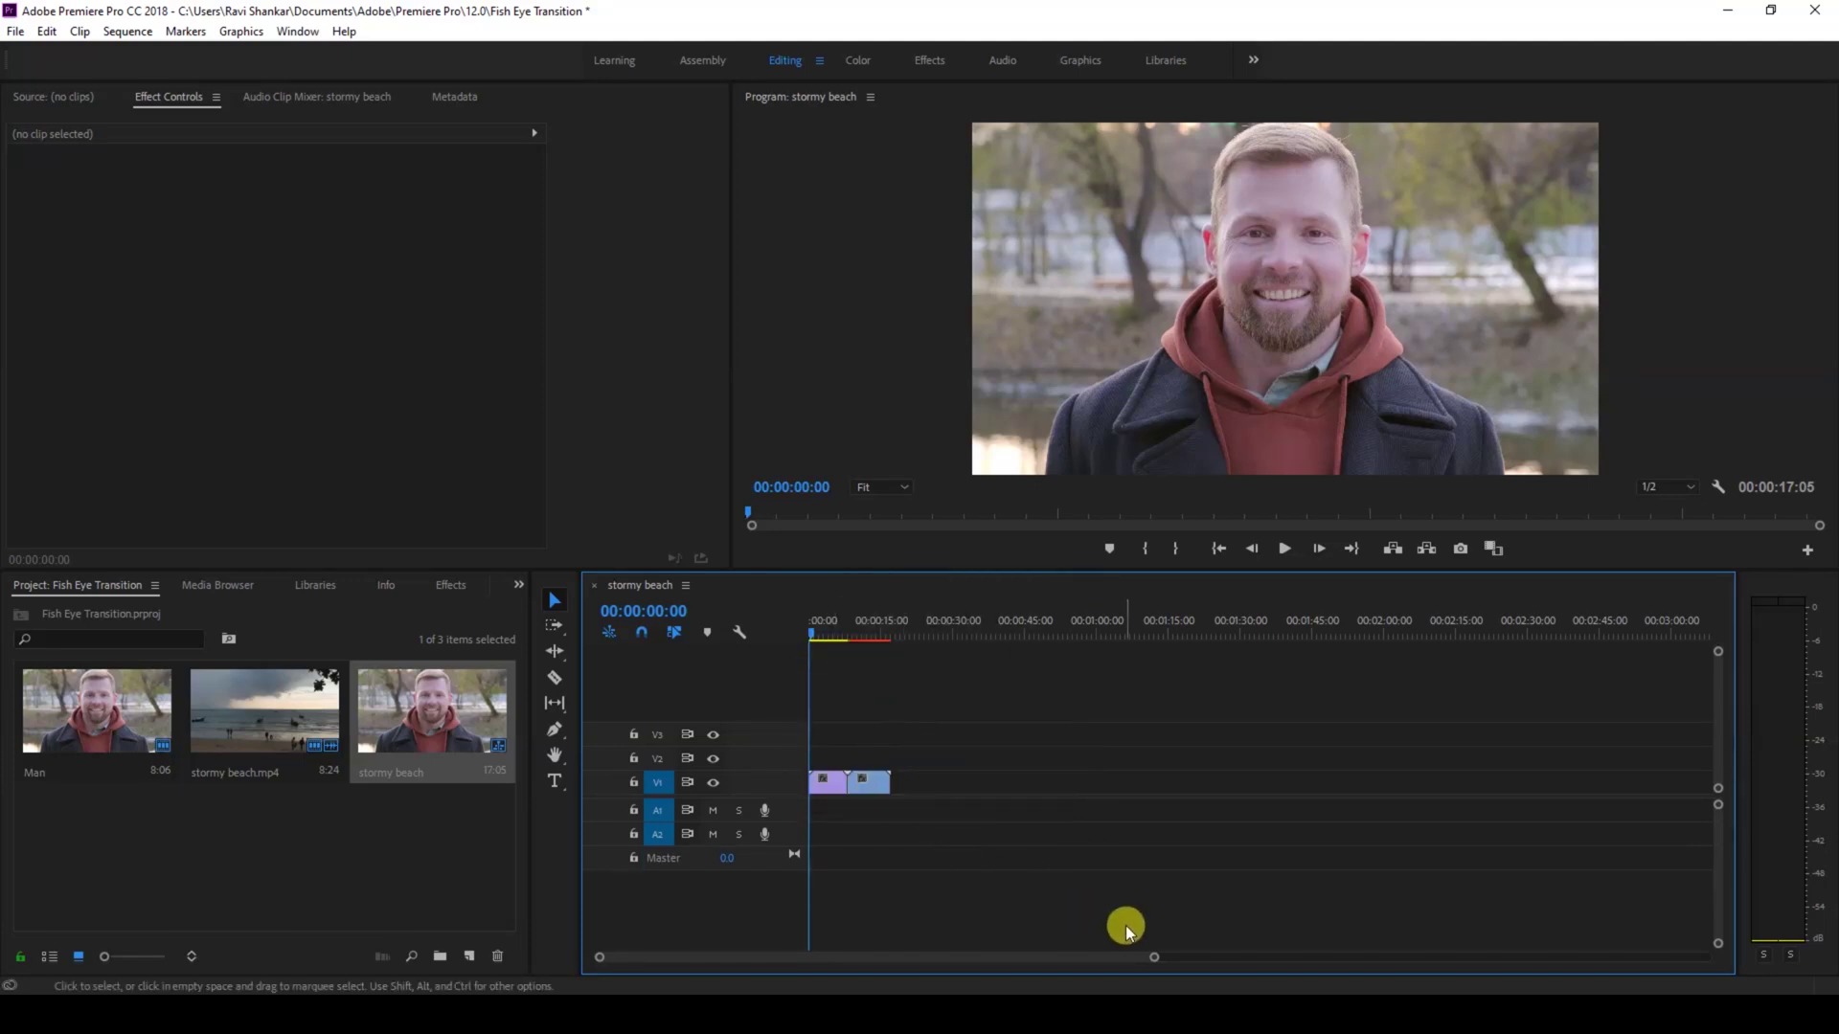
# Step: Zoom the timeline to frame level on the Man/beach cut, previewing playback and parking the playhead there
pyautogui.moveTo(1153, 956); pyautogui.dragTo(1006, 946)
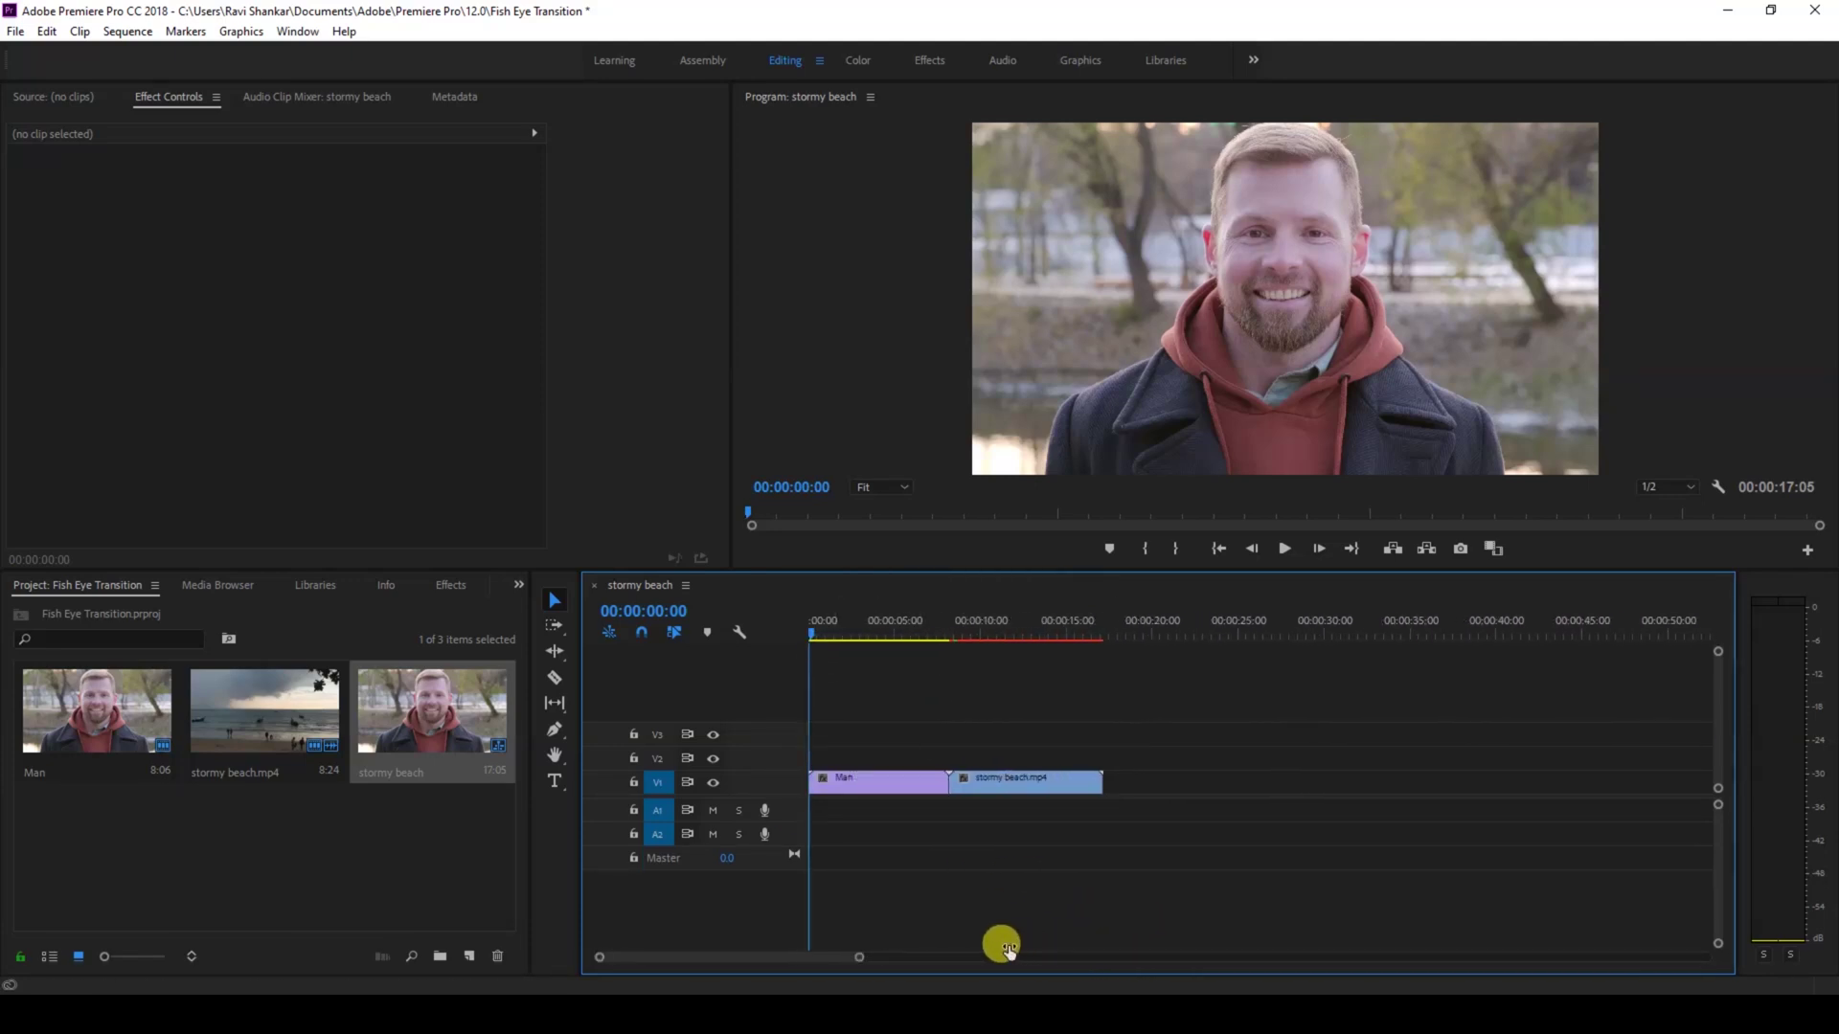
pyautogui.click(933, 612)
pyautogui.press('space')
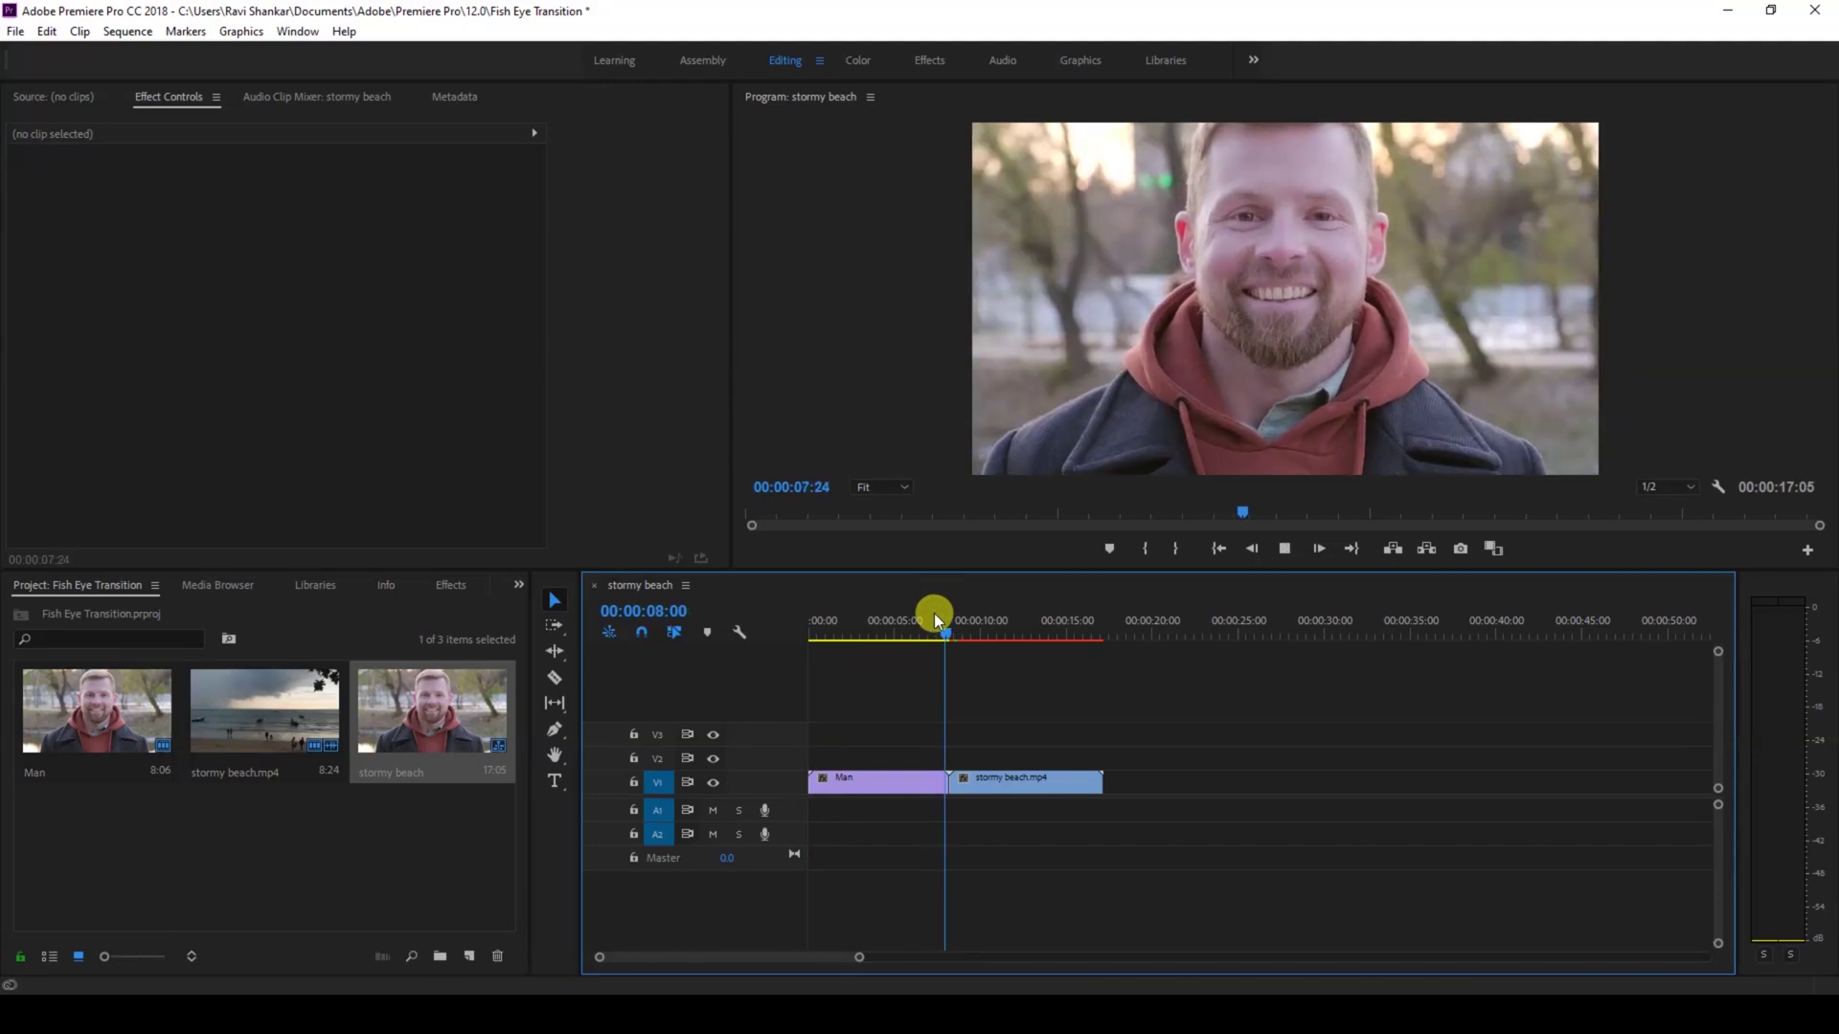
pyautogui.click(929, 620)
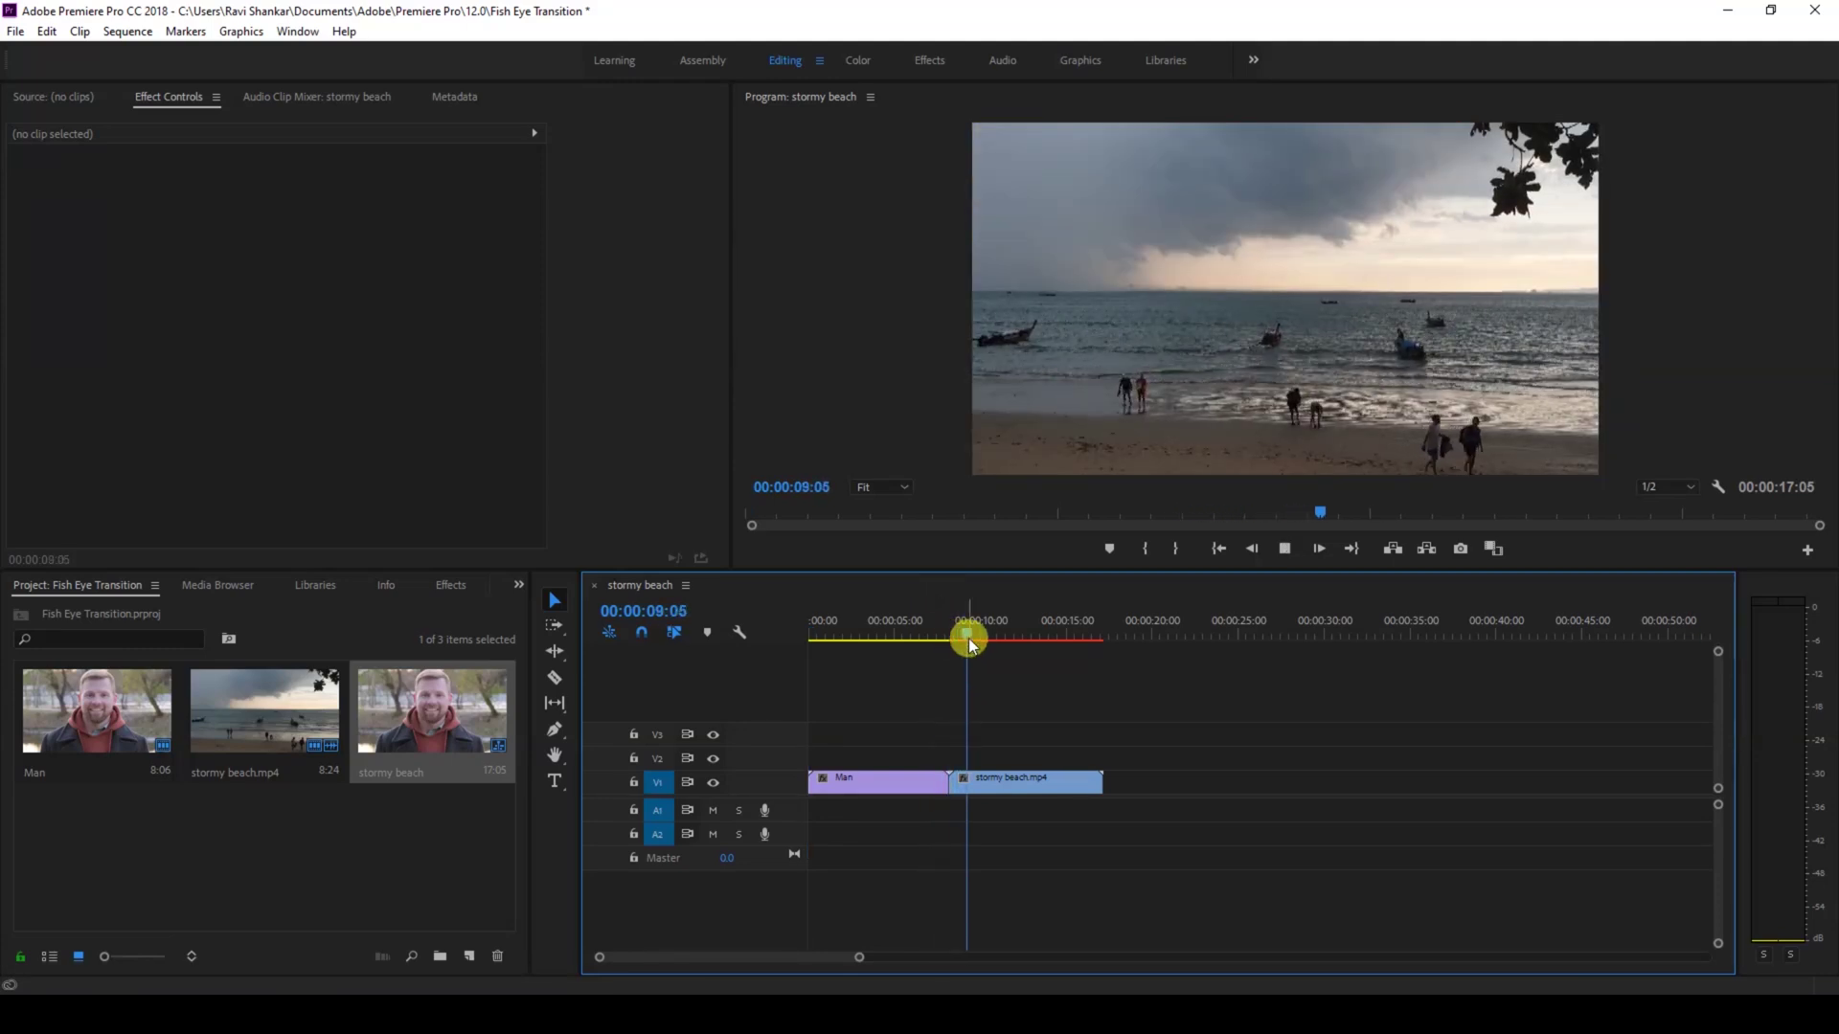
pyautogui.press('space')
pyautogui.click(949, 635)
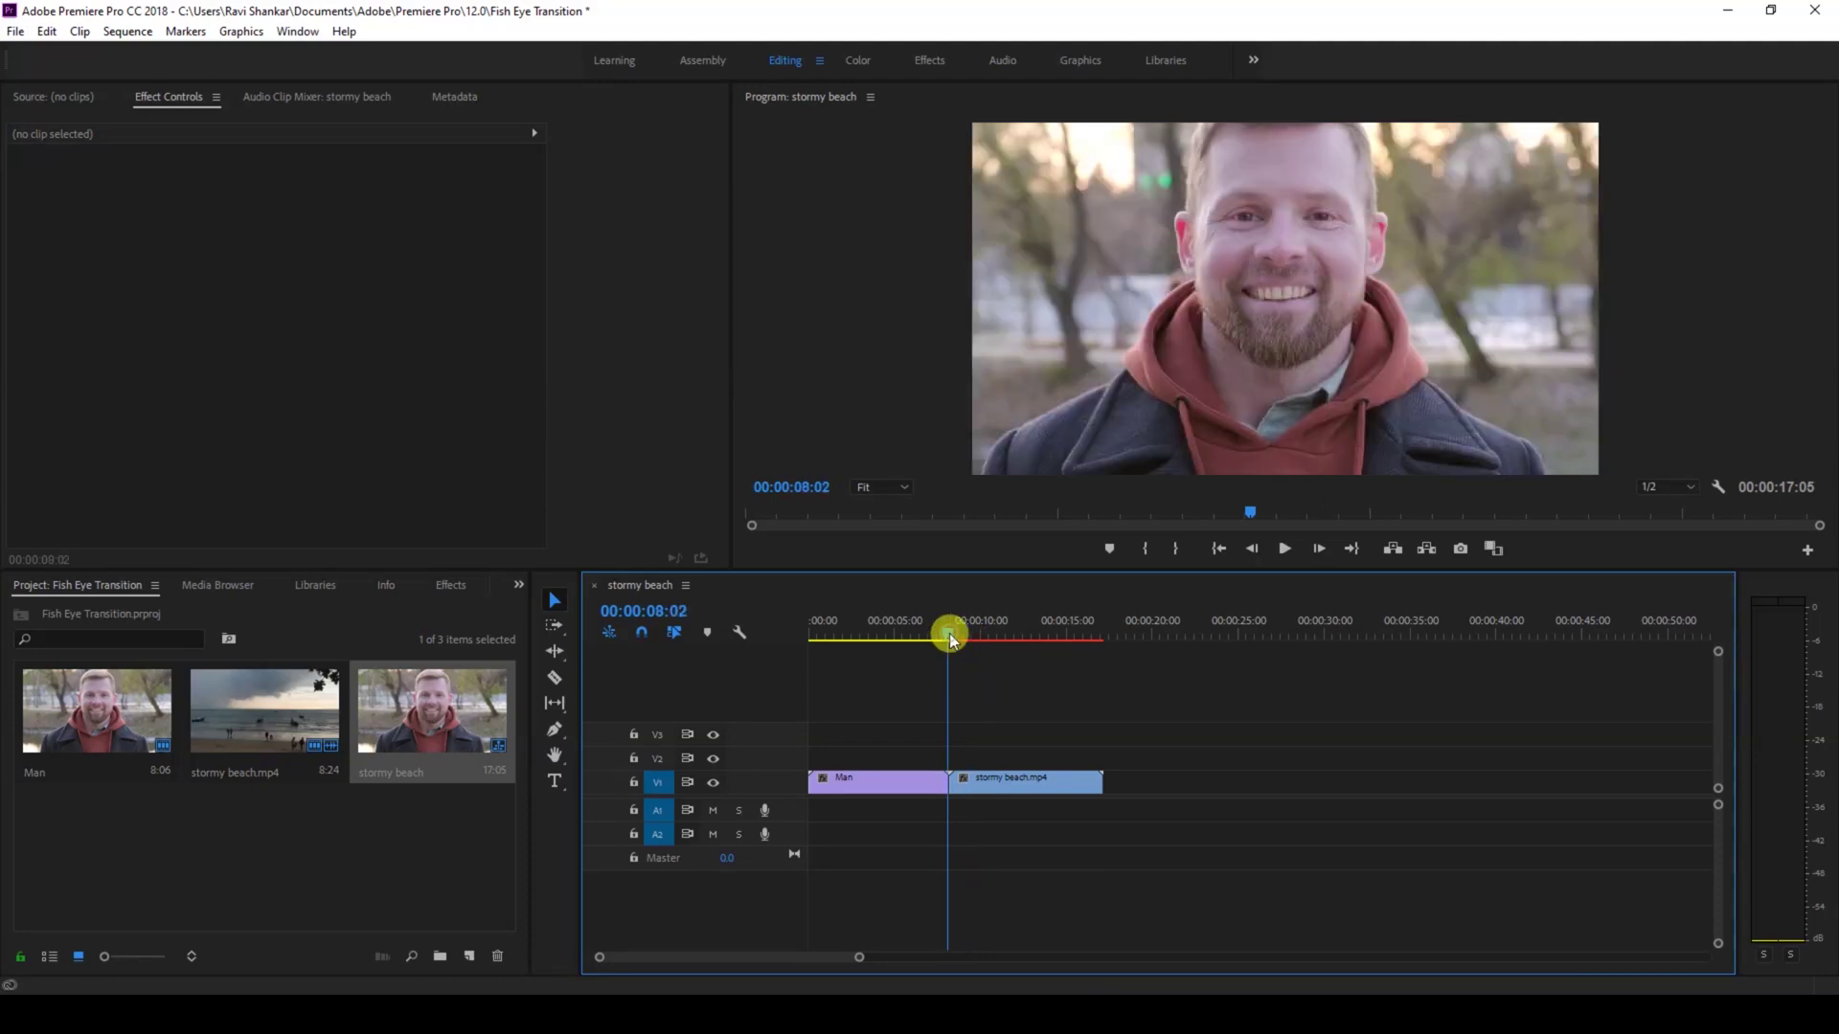
pyautogui.moveTo(950, 634); pyautogui.dragTo(954, 636)
pyautogui.moveTo(855, 958); pyautogui.dragTo(780, 953)
pyautogui.press('Down')
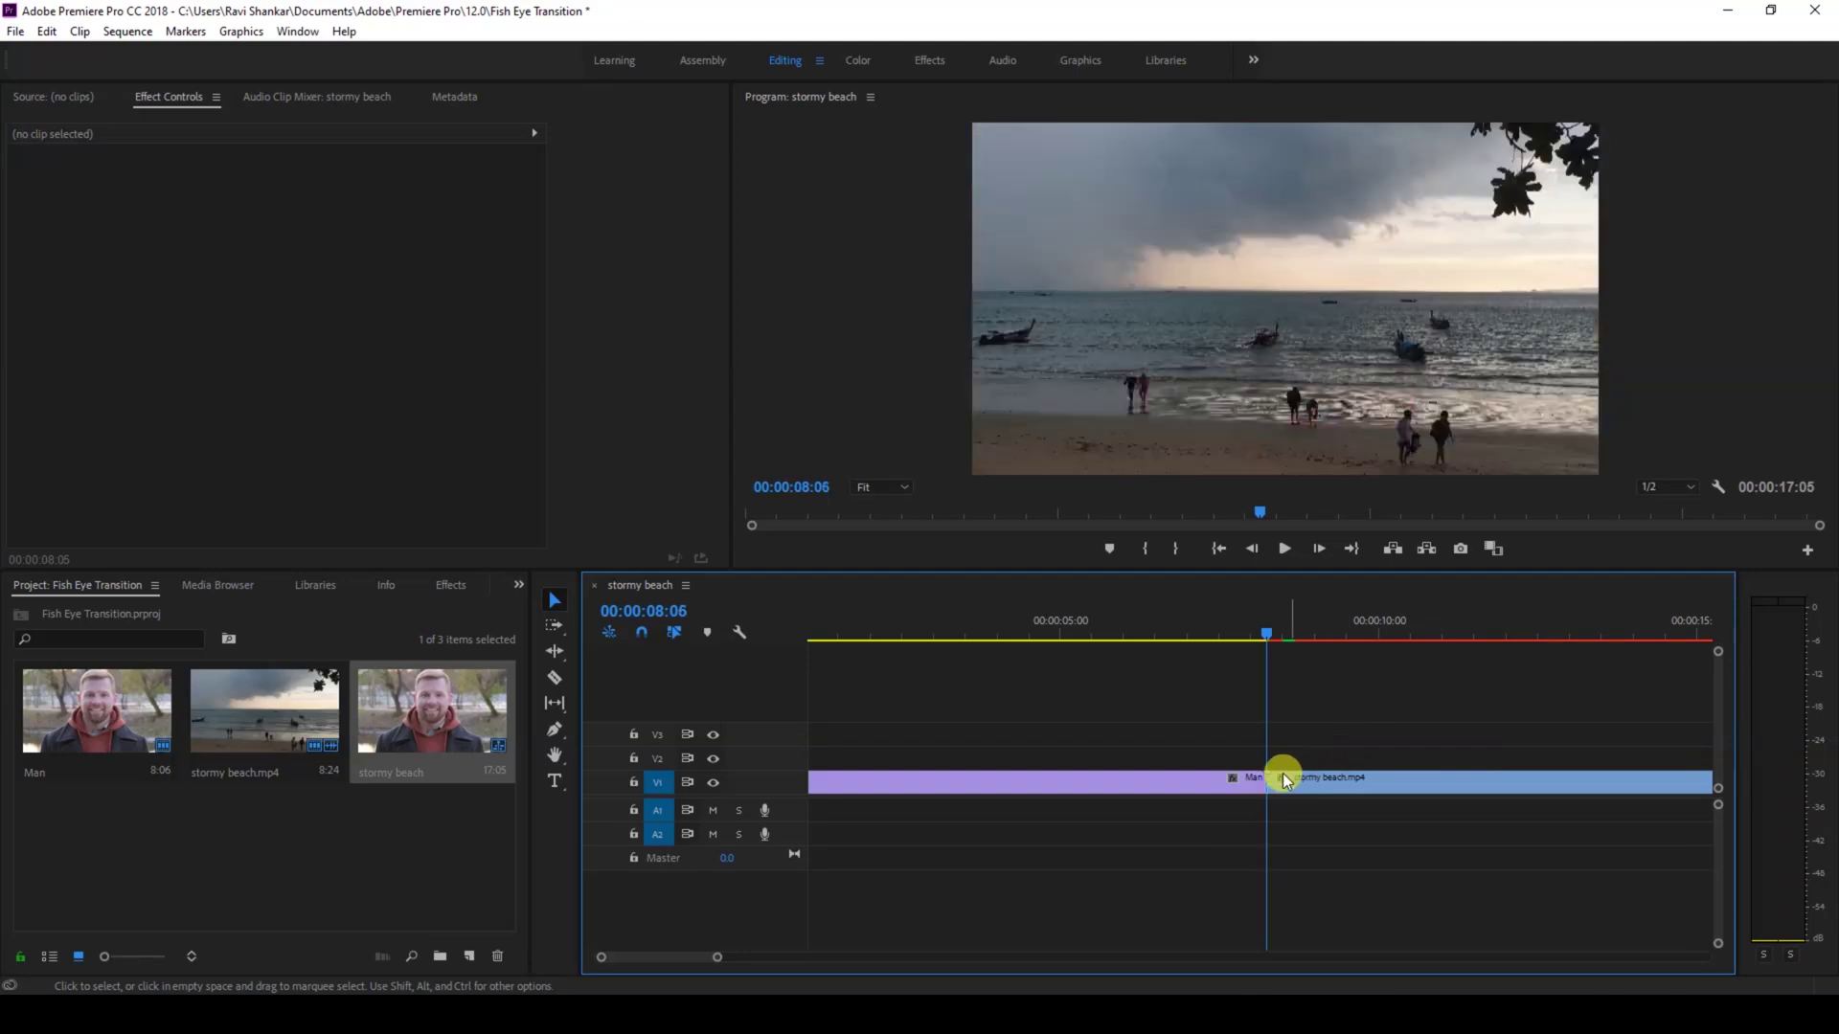
pyautogui.moveTo(716, 960)
pyautogui.mouseDown()
pyautogui.moveTo(664, 952)
pyautogui.moveTo(696, 960)
pyautogui.mouseUp()
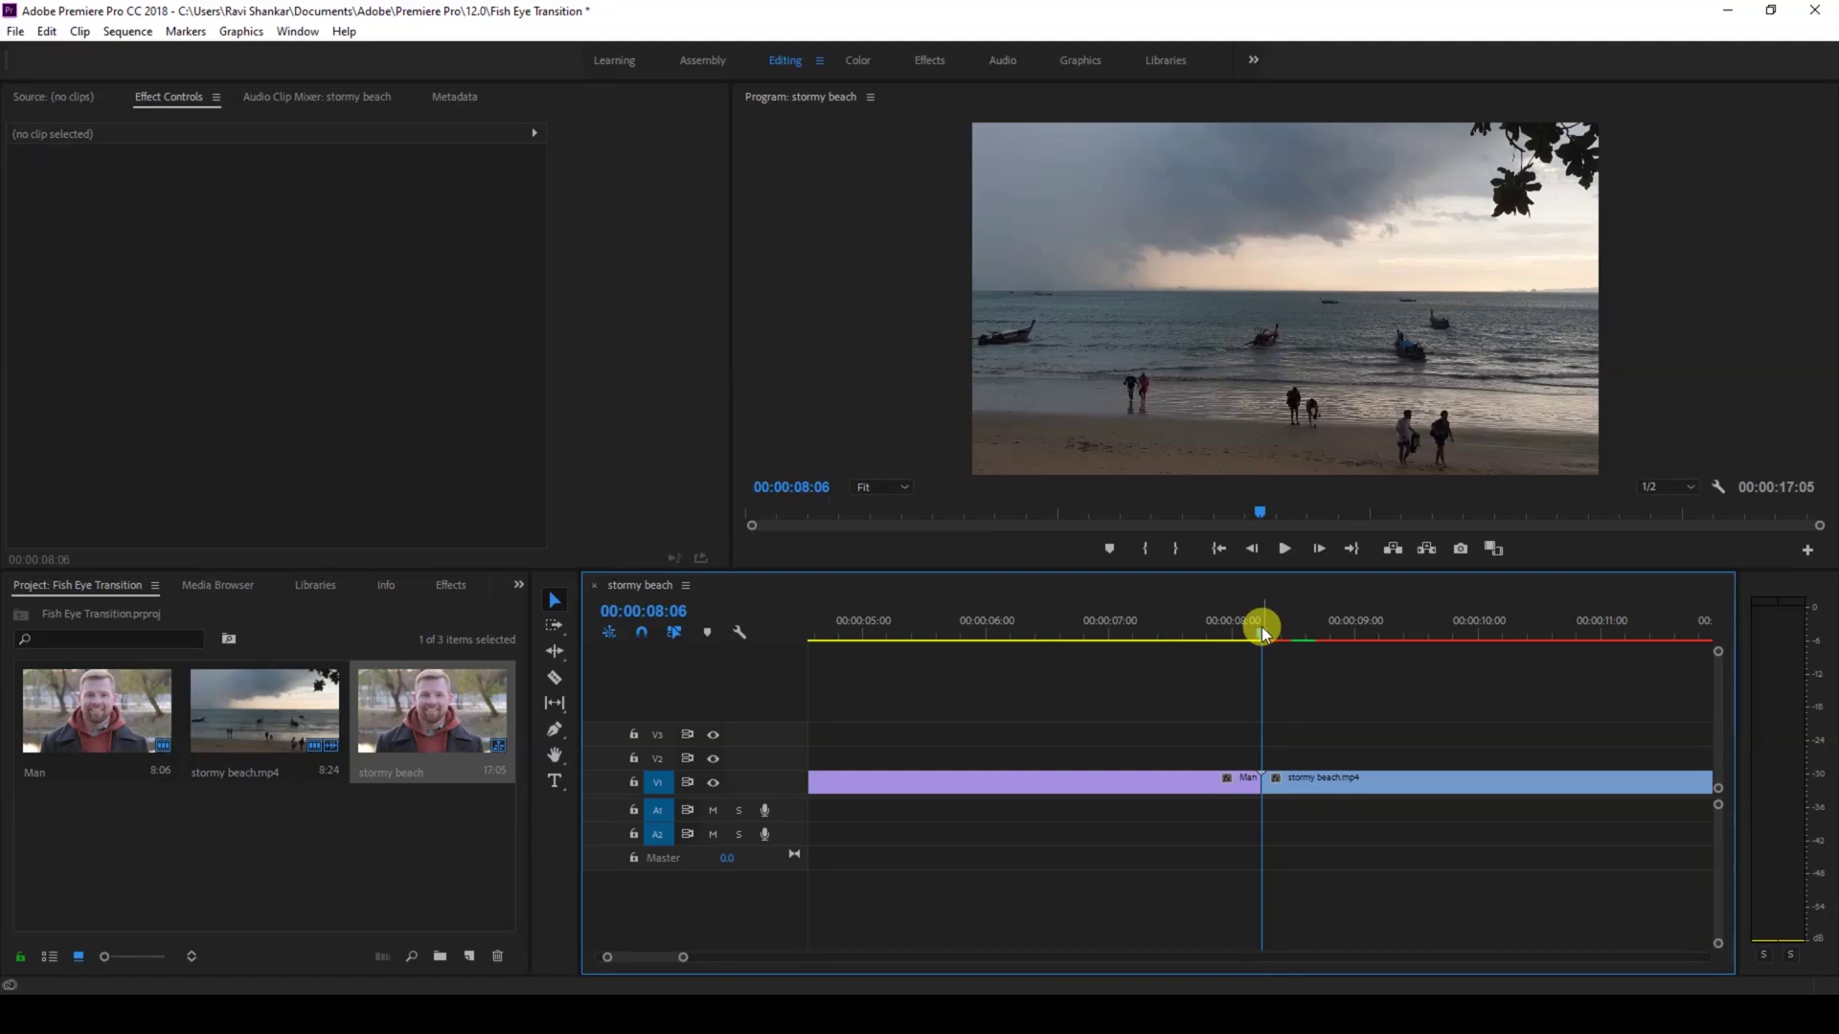
# Step: Step the playhead back to 00:00:08:00 and razor-cut the Man clip there
pyautogui.press('Left')
pyautogui.press('Left')
pyautogui.press('Left')
pyautogui.press('Left')
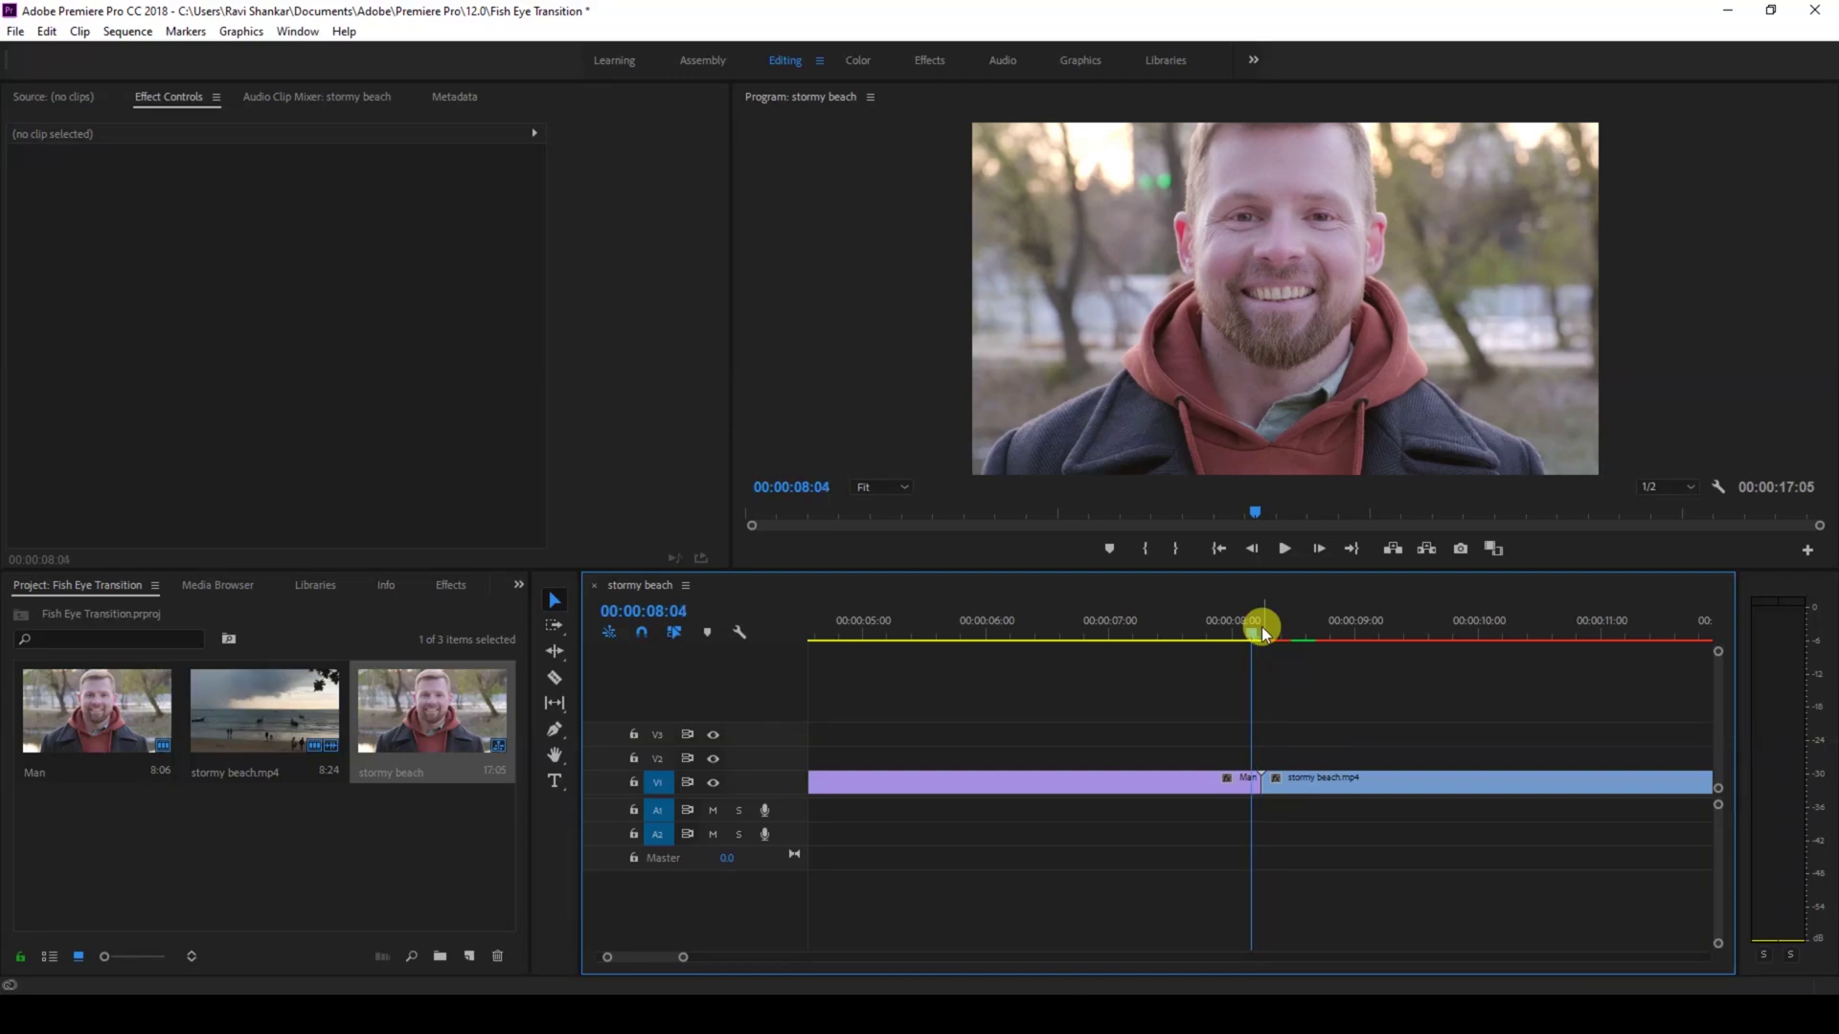
pyautogui.press('Left')
pyautogui.press('Left')
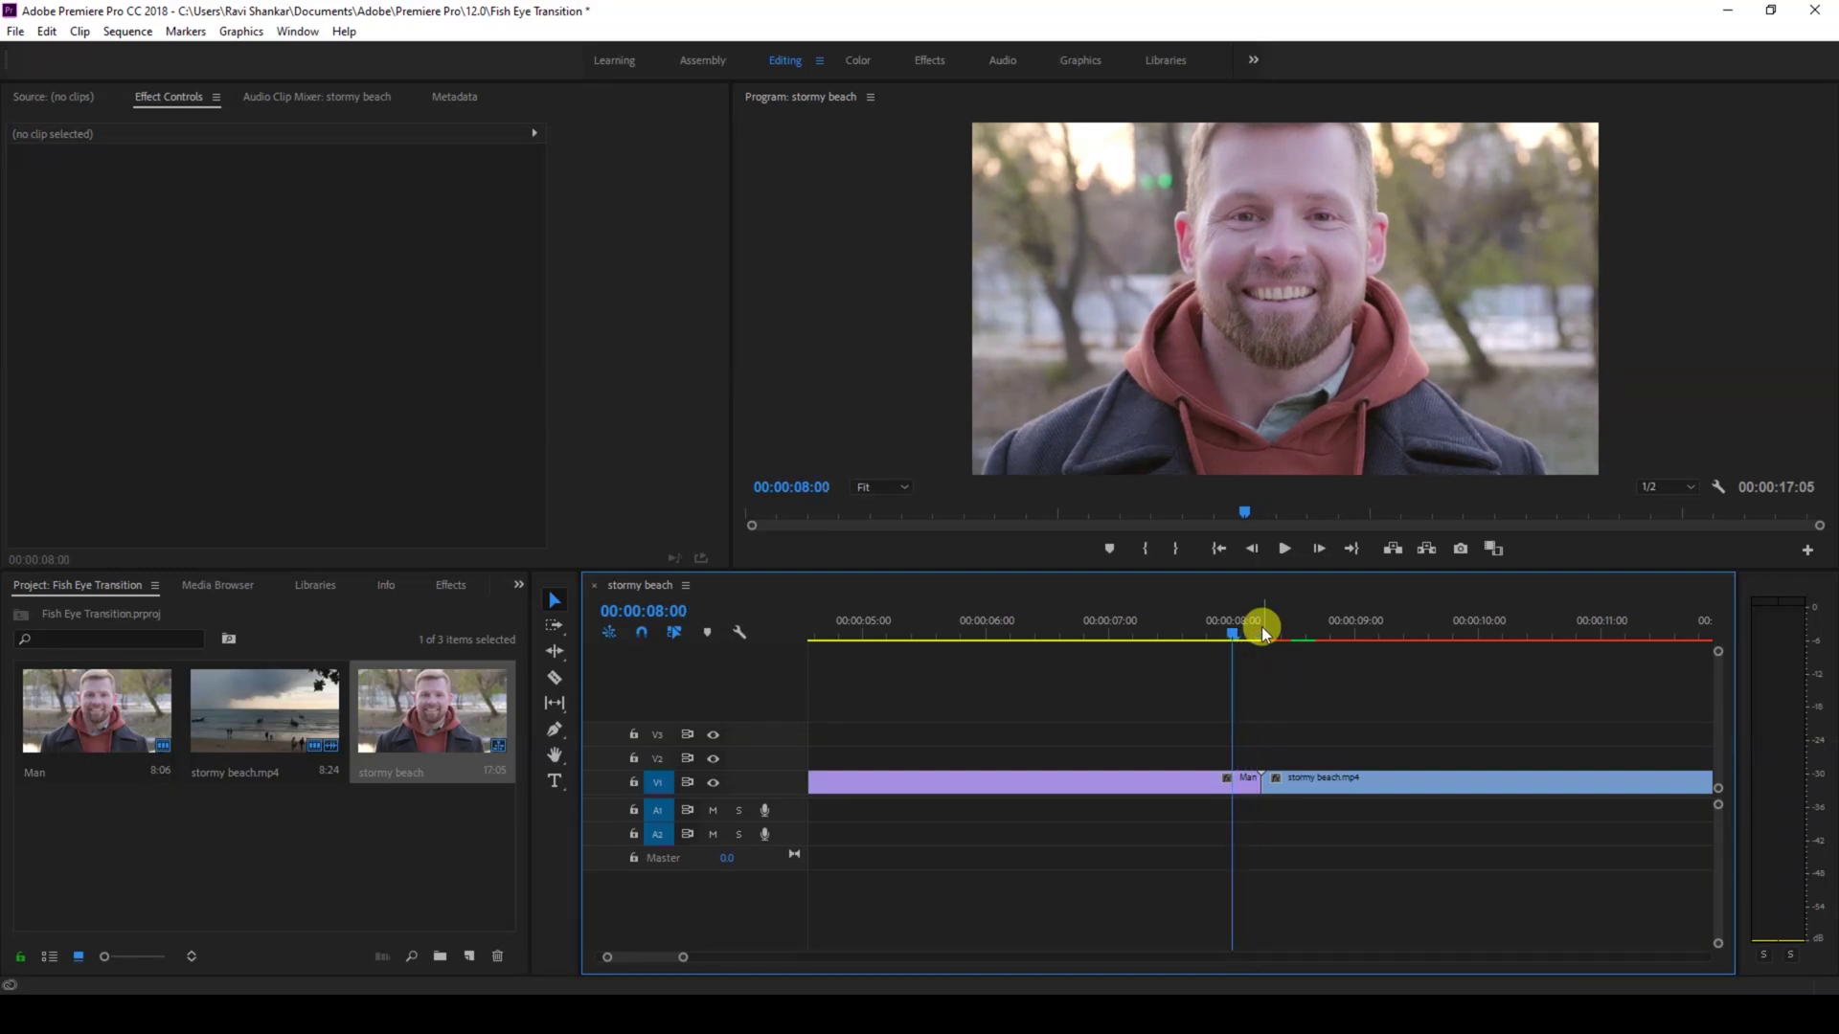
pyautogui.click(555, 677)
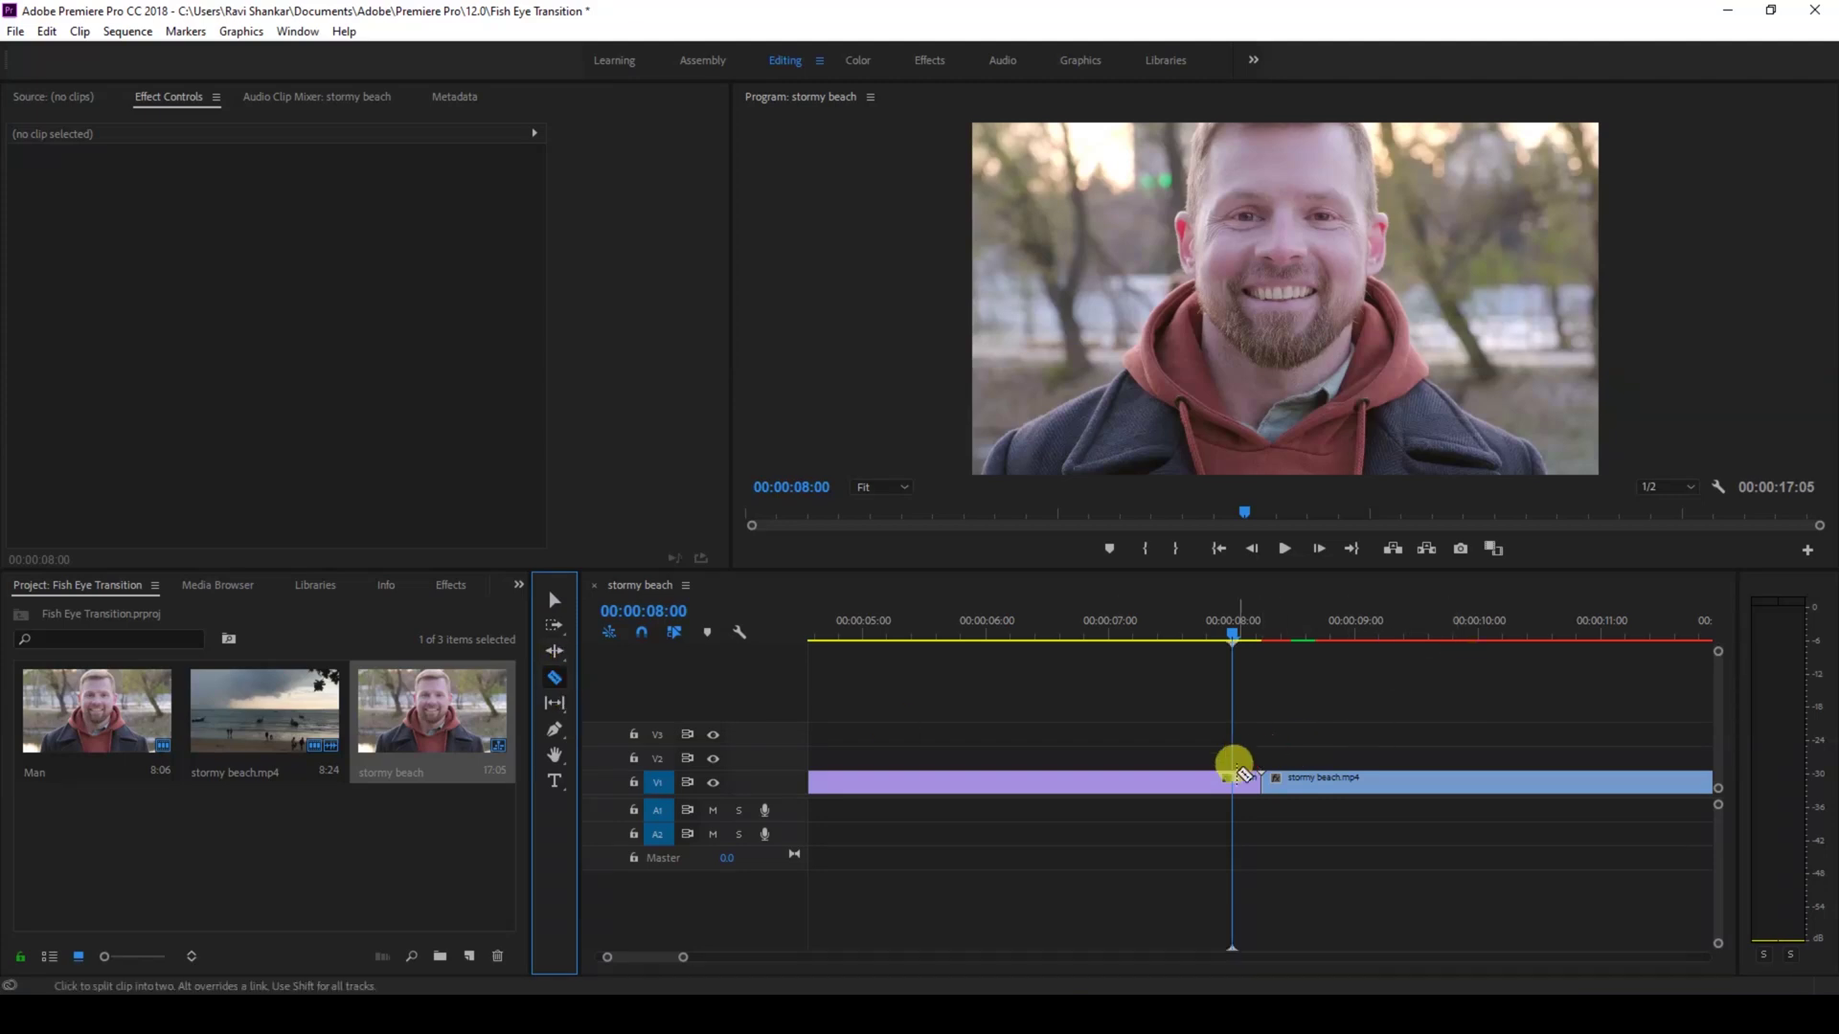
pyautogui.click(1234, 778)
pyautogui.click(1331, 777)
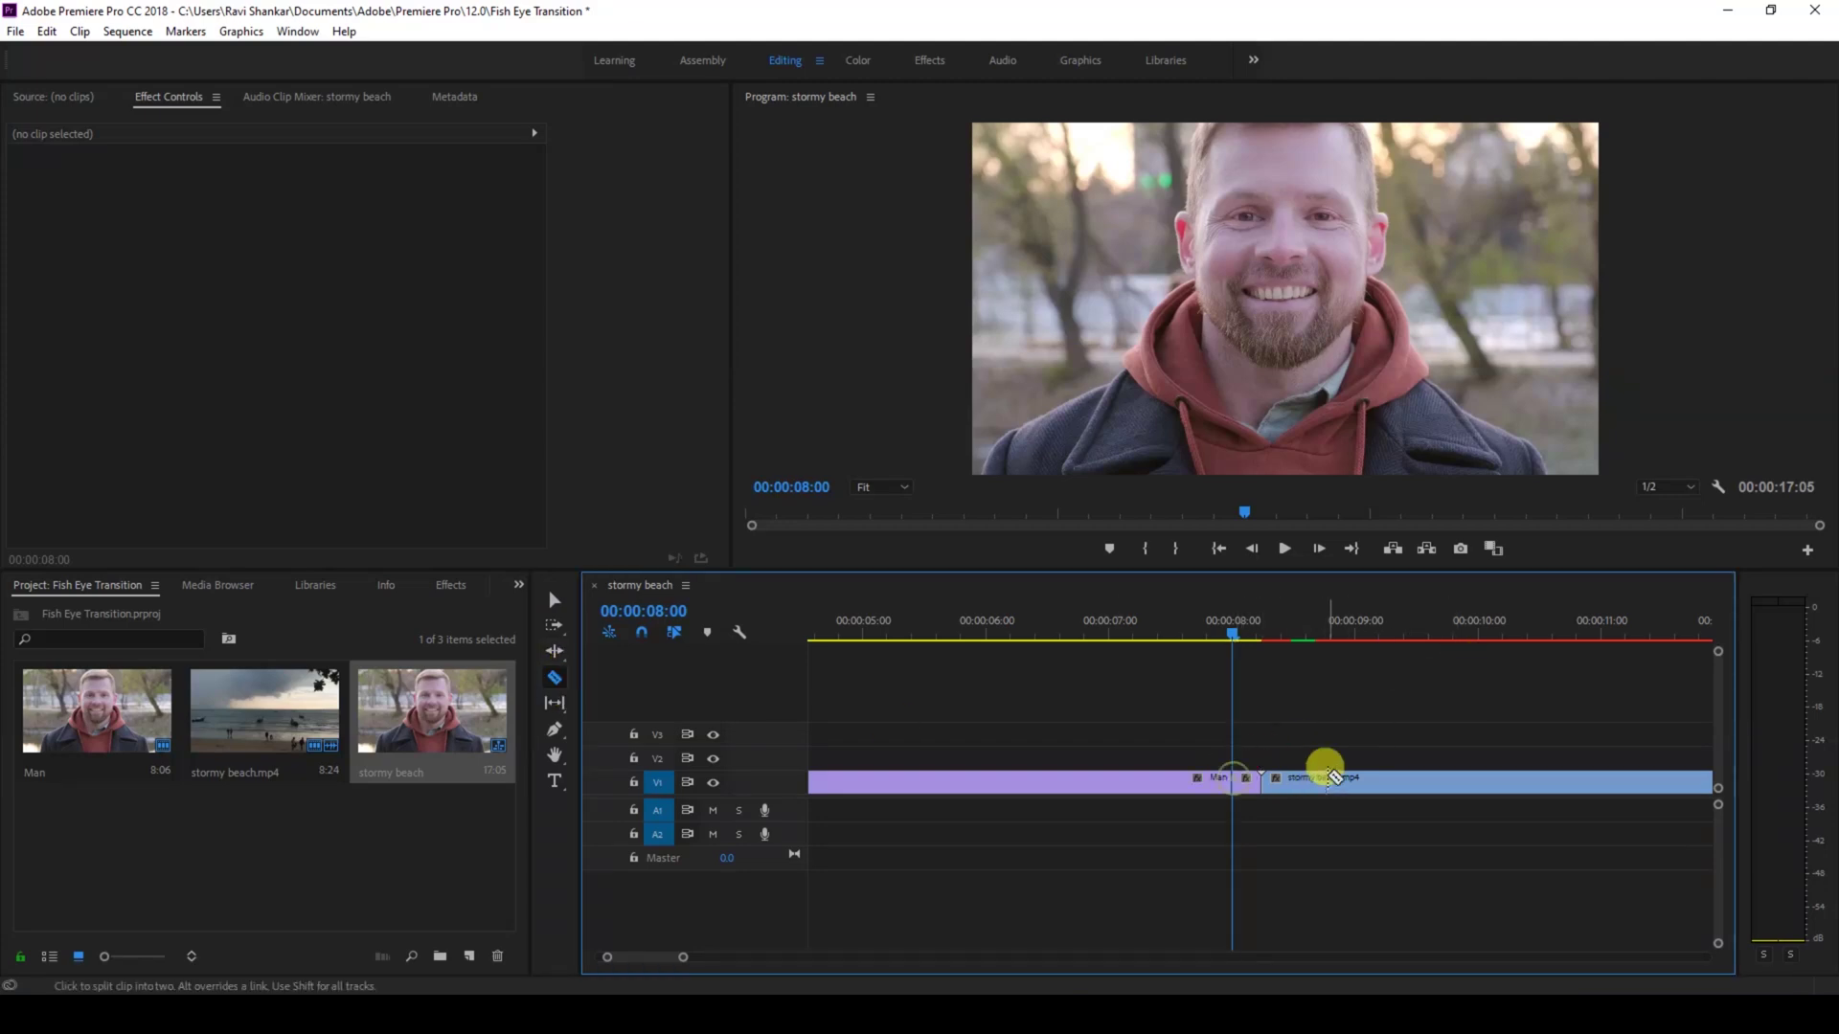
# Step: Advance to 00:00:08:12 and razor-cut the stormy beach clip there
pyautogui.press('Right')
pyautogui.press('Right')
pyautogui.press('Right')
pyautogui.press('Right')
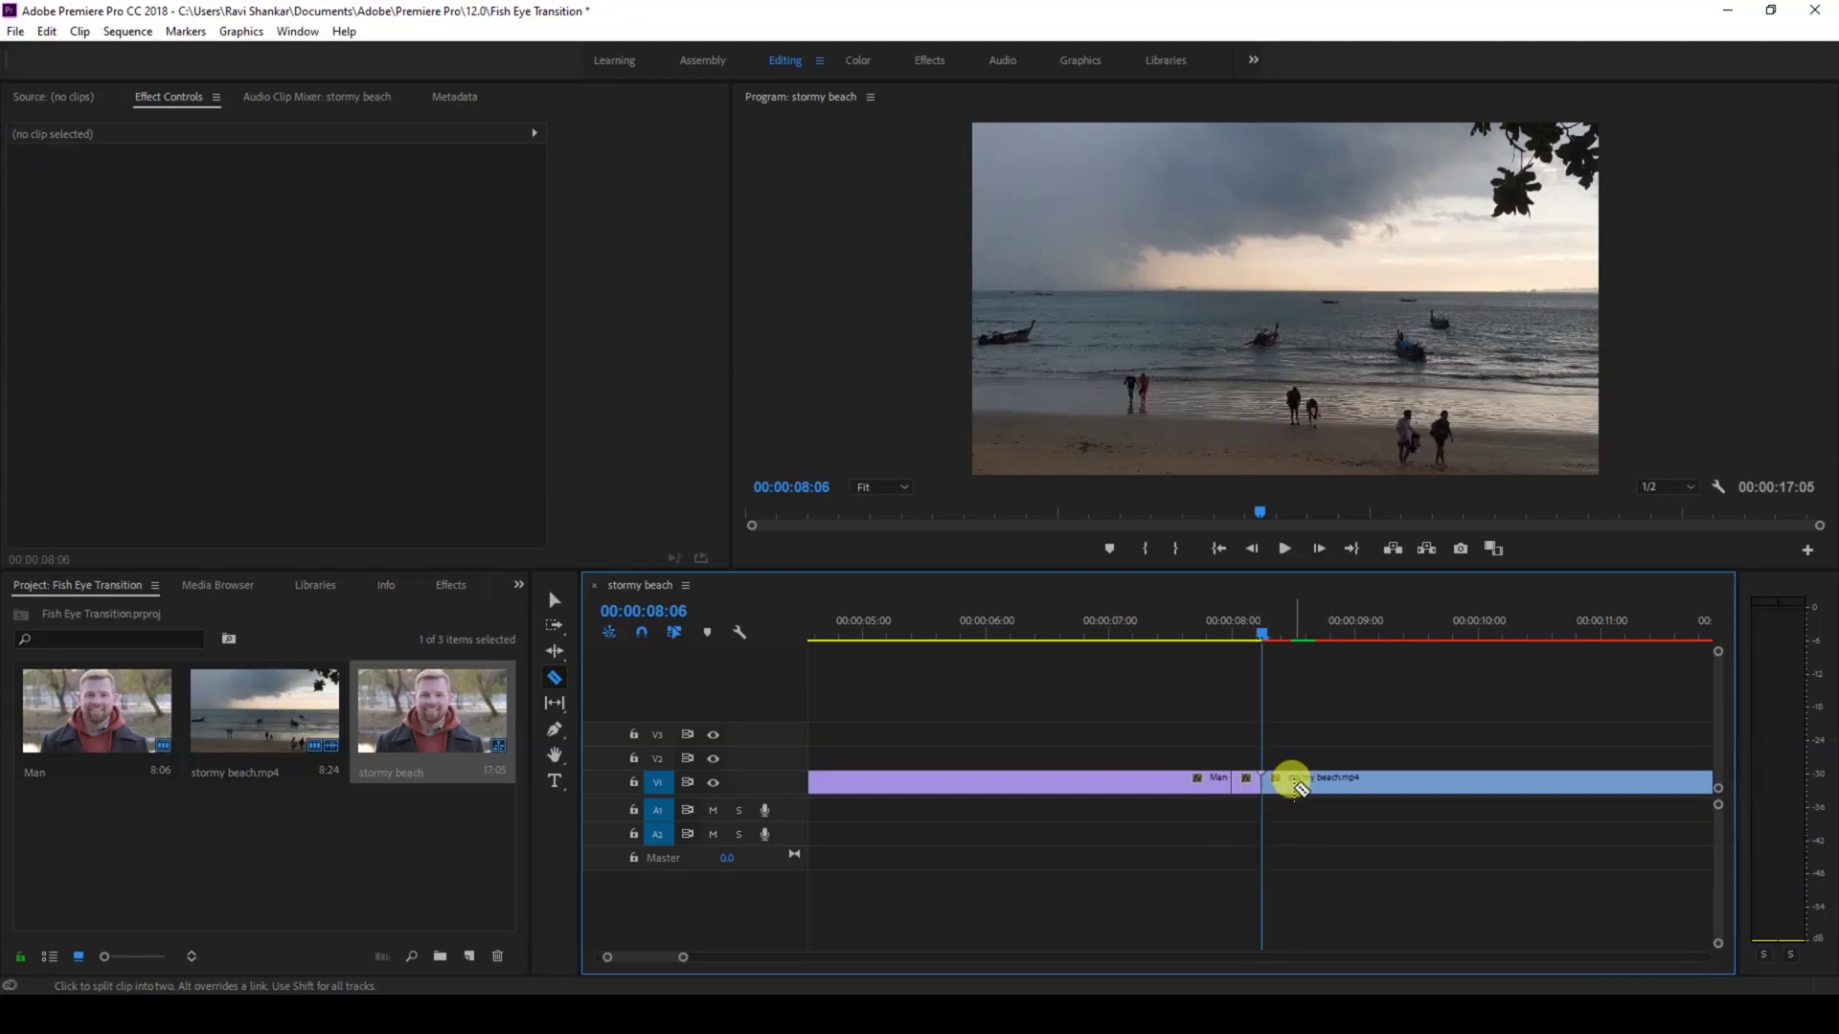
pyautogui.press('Right')
pyautogui.press('Right')
pyautogui.press('Right')
pyautogui.press('Right')
pyautogui.press('Right')
pyautogui.press('Right')
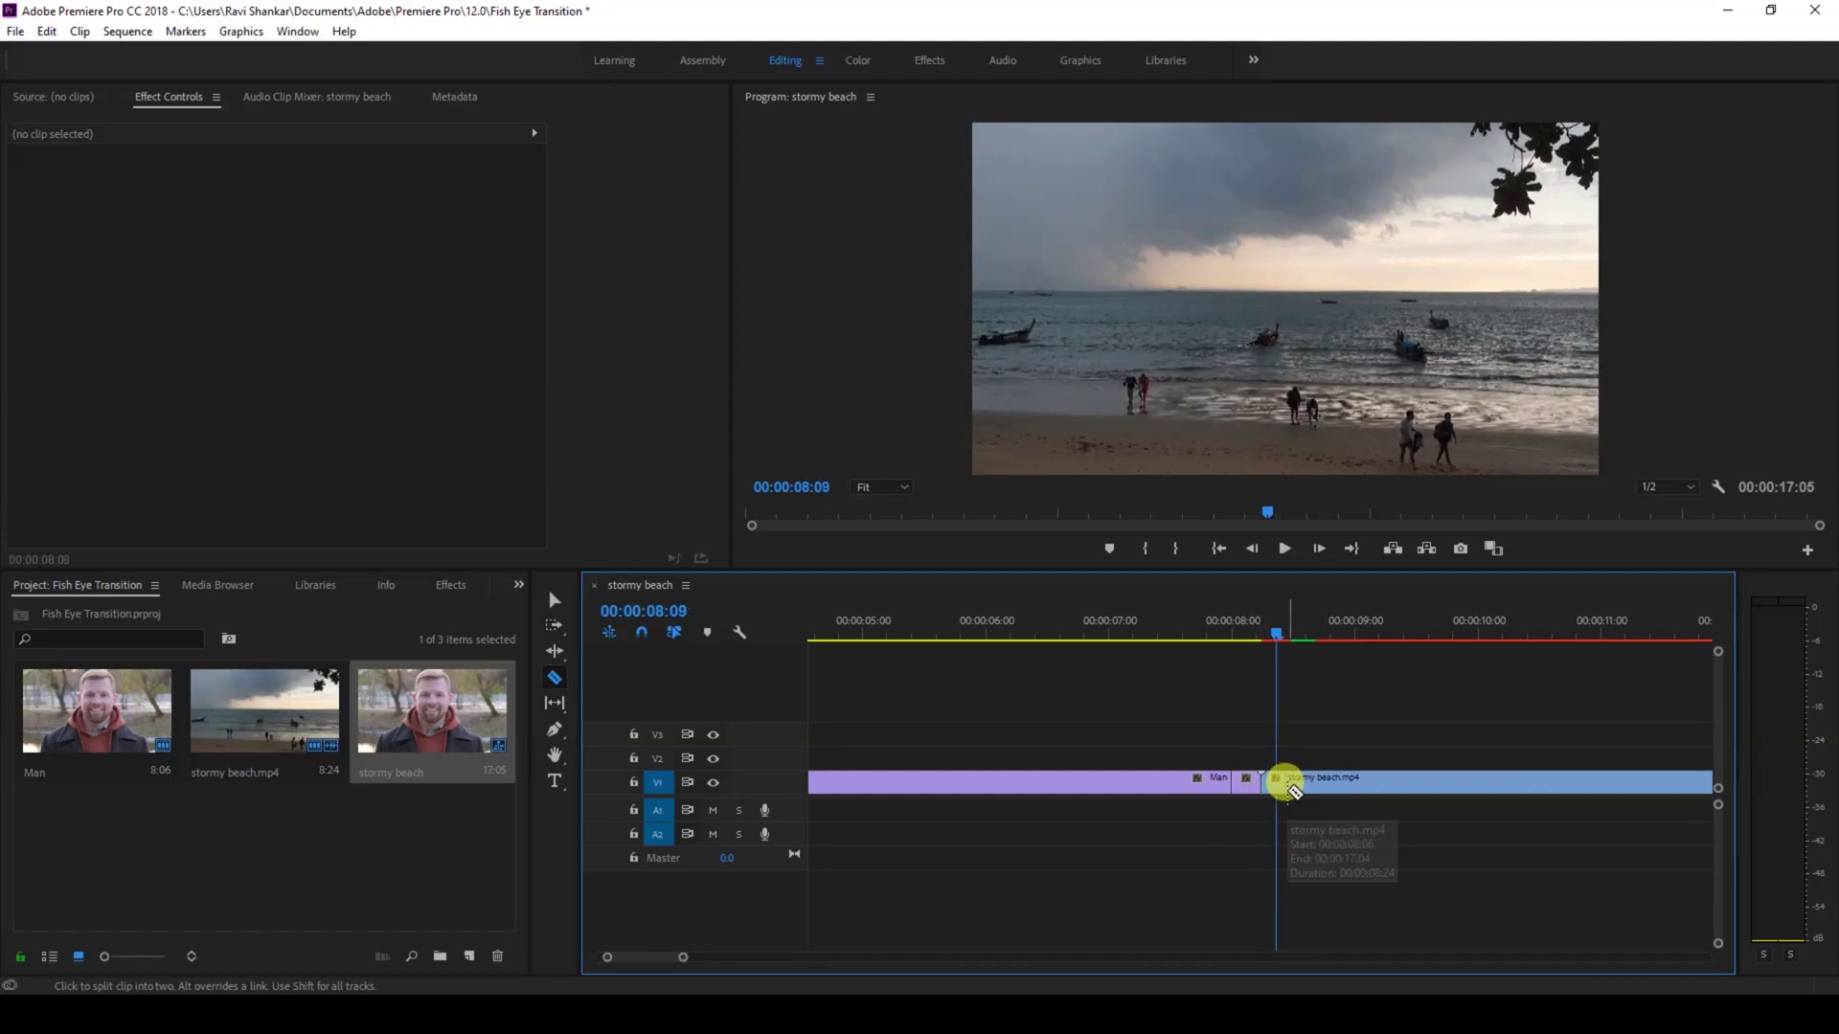
pyautogui.click(1290, 782)
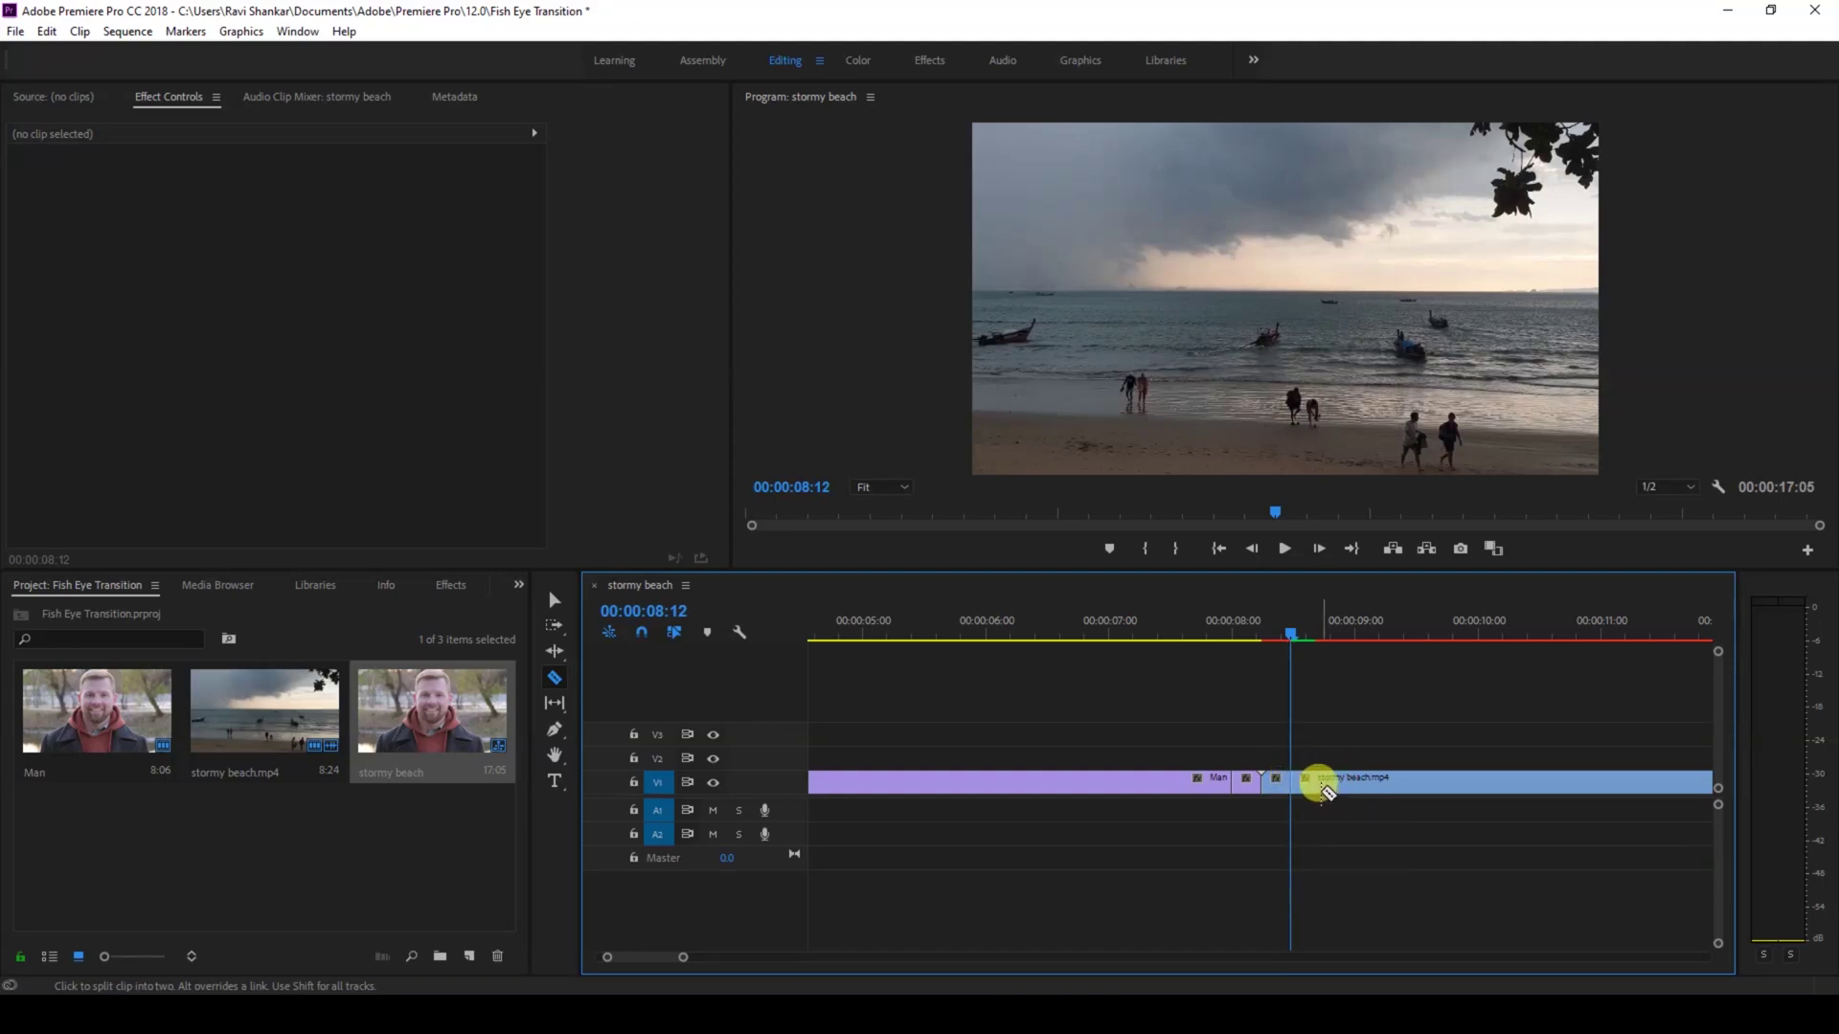
# Step: Search Effects for 'lens' and drop Lens Distortion onto the short Man and beach pieces
pyautogui.click(552, 607)
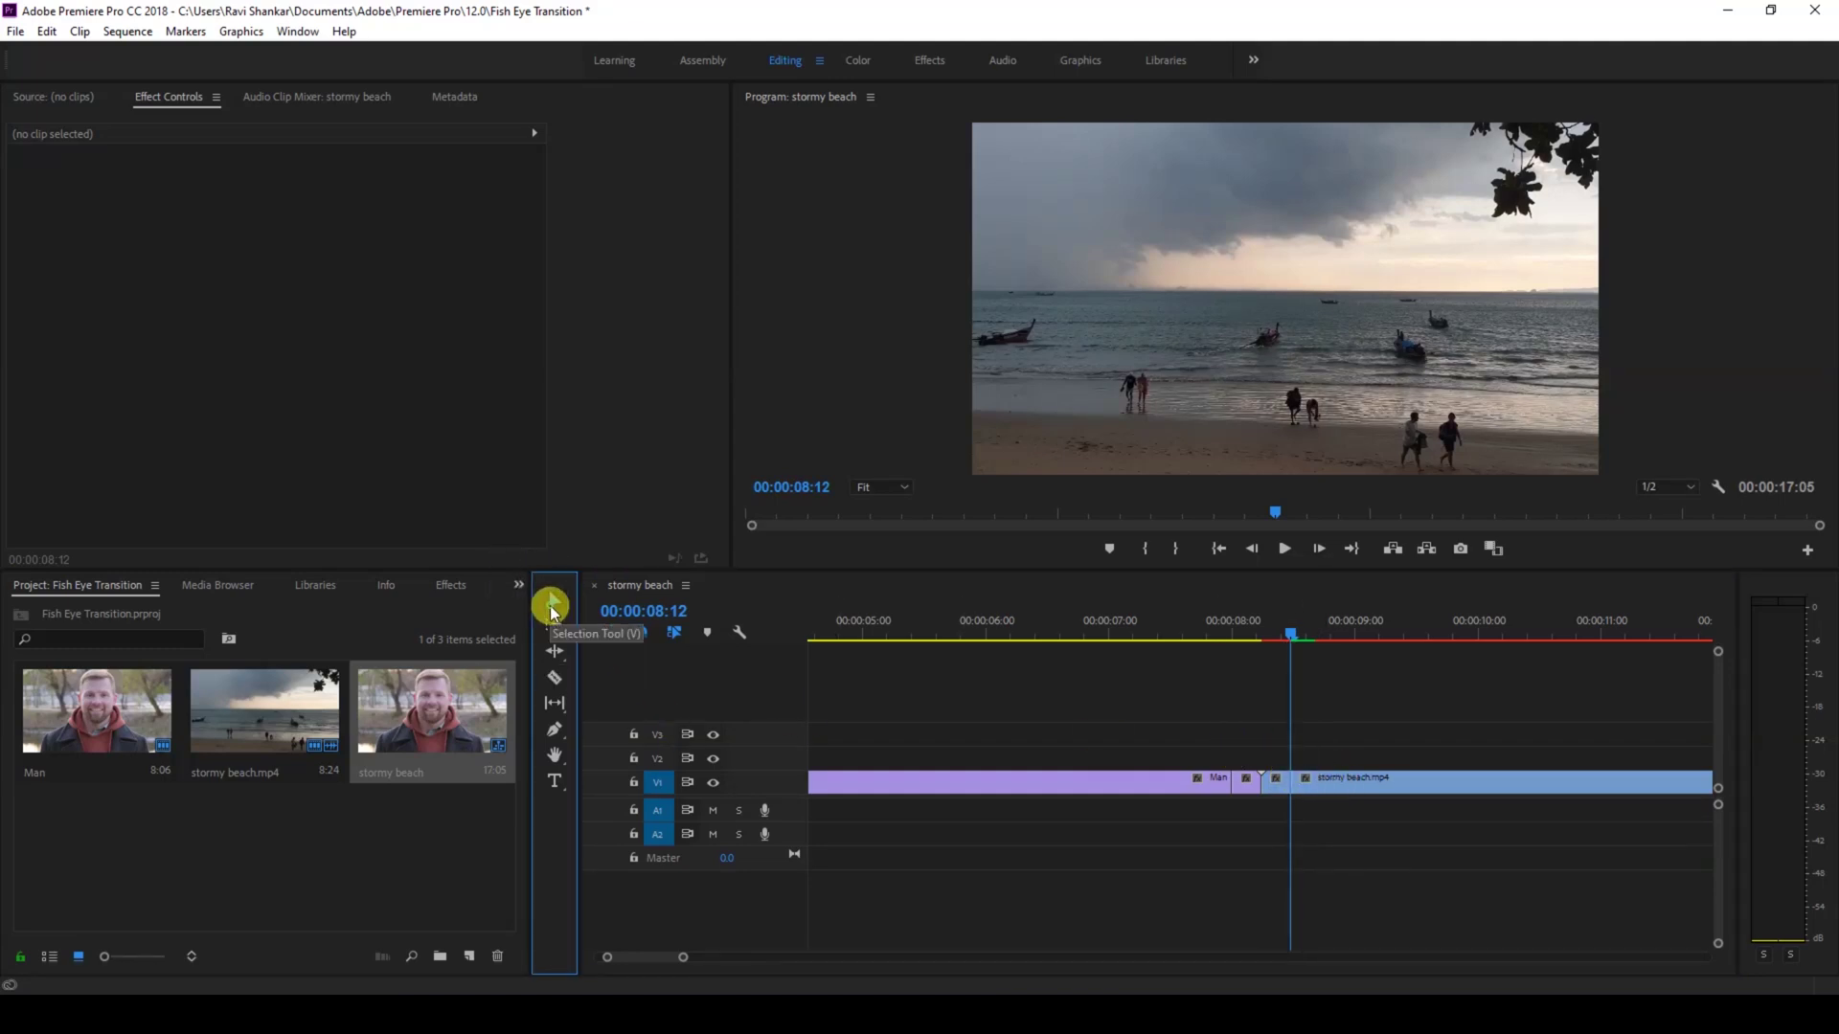
pyautogui.click(450, 586)
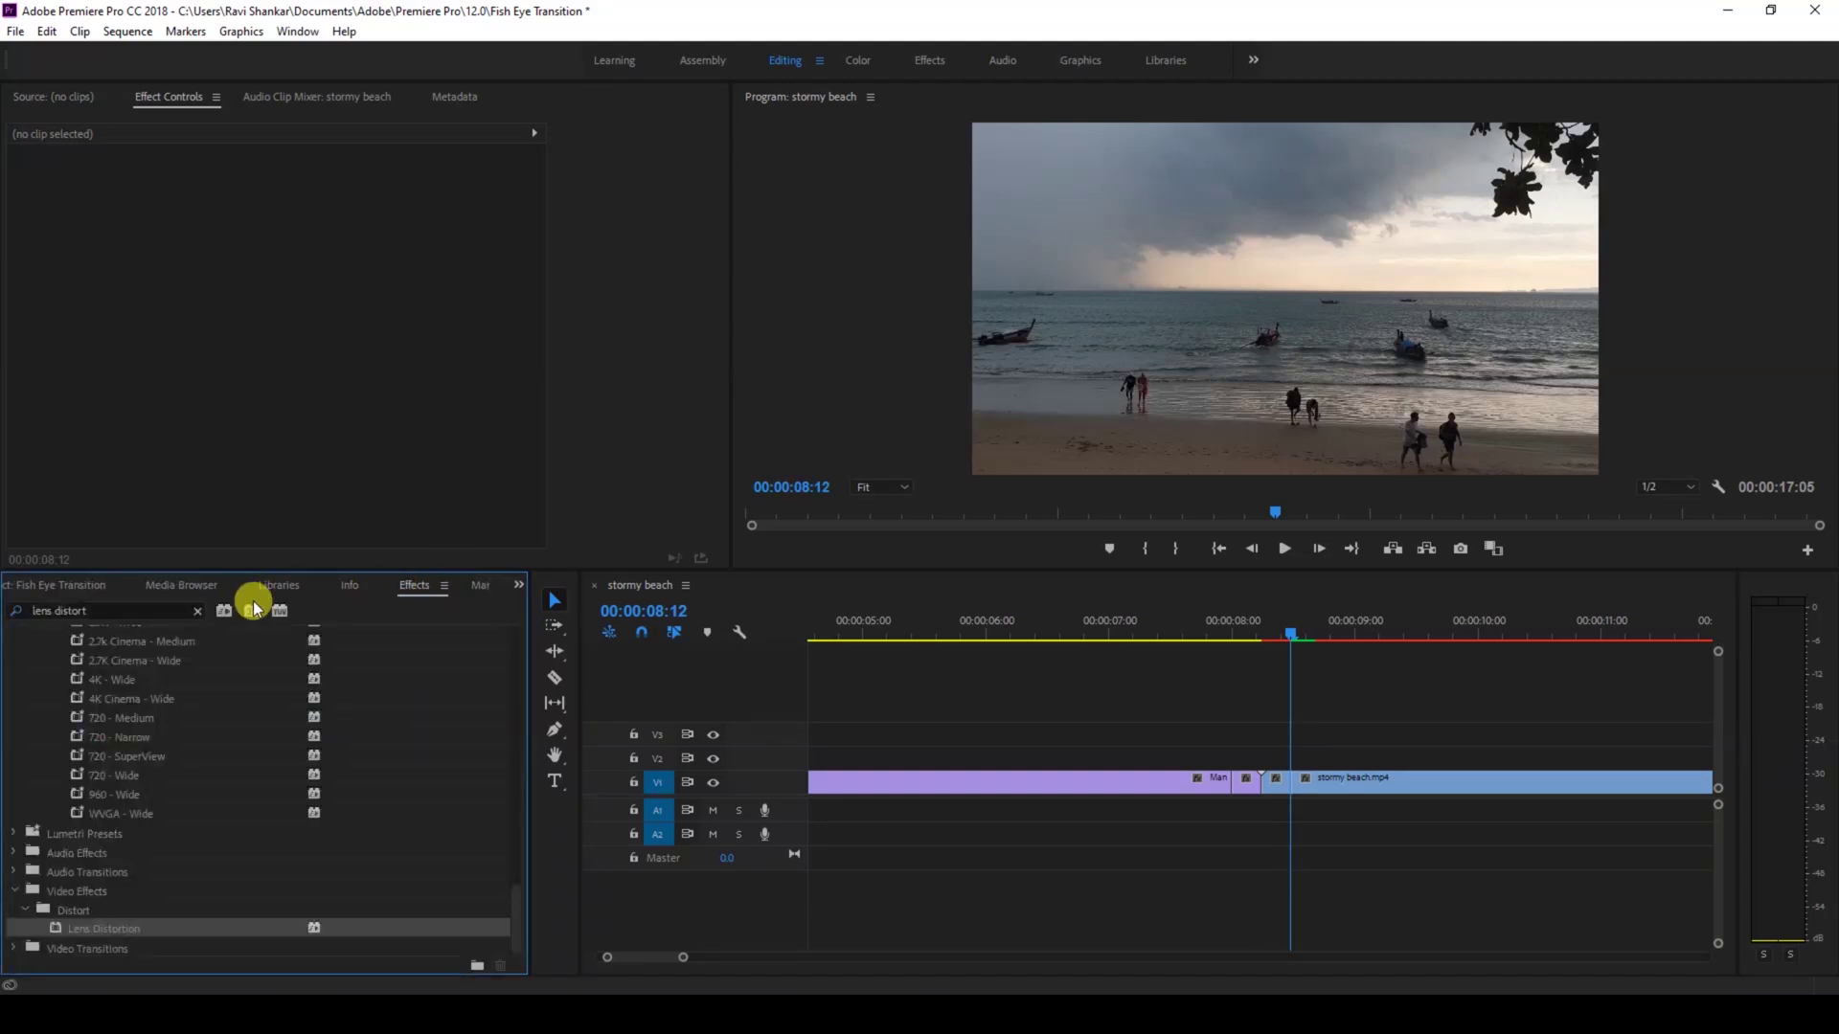
pyautogui.click(138, 610)
pyautogui.write('lens')
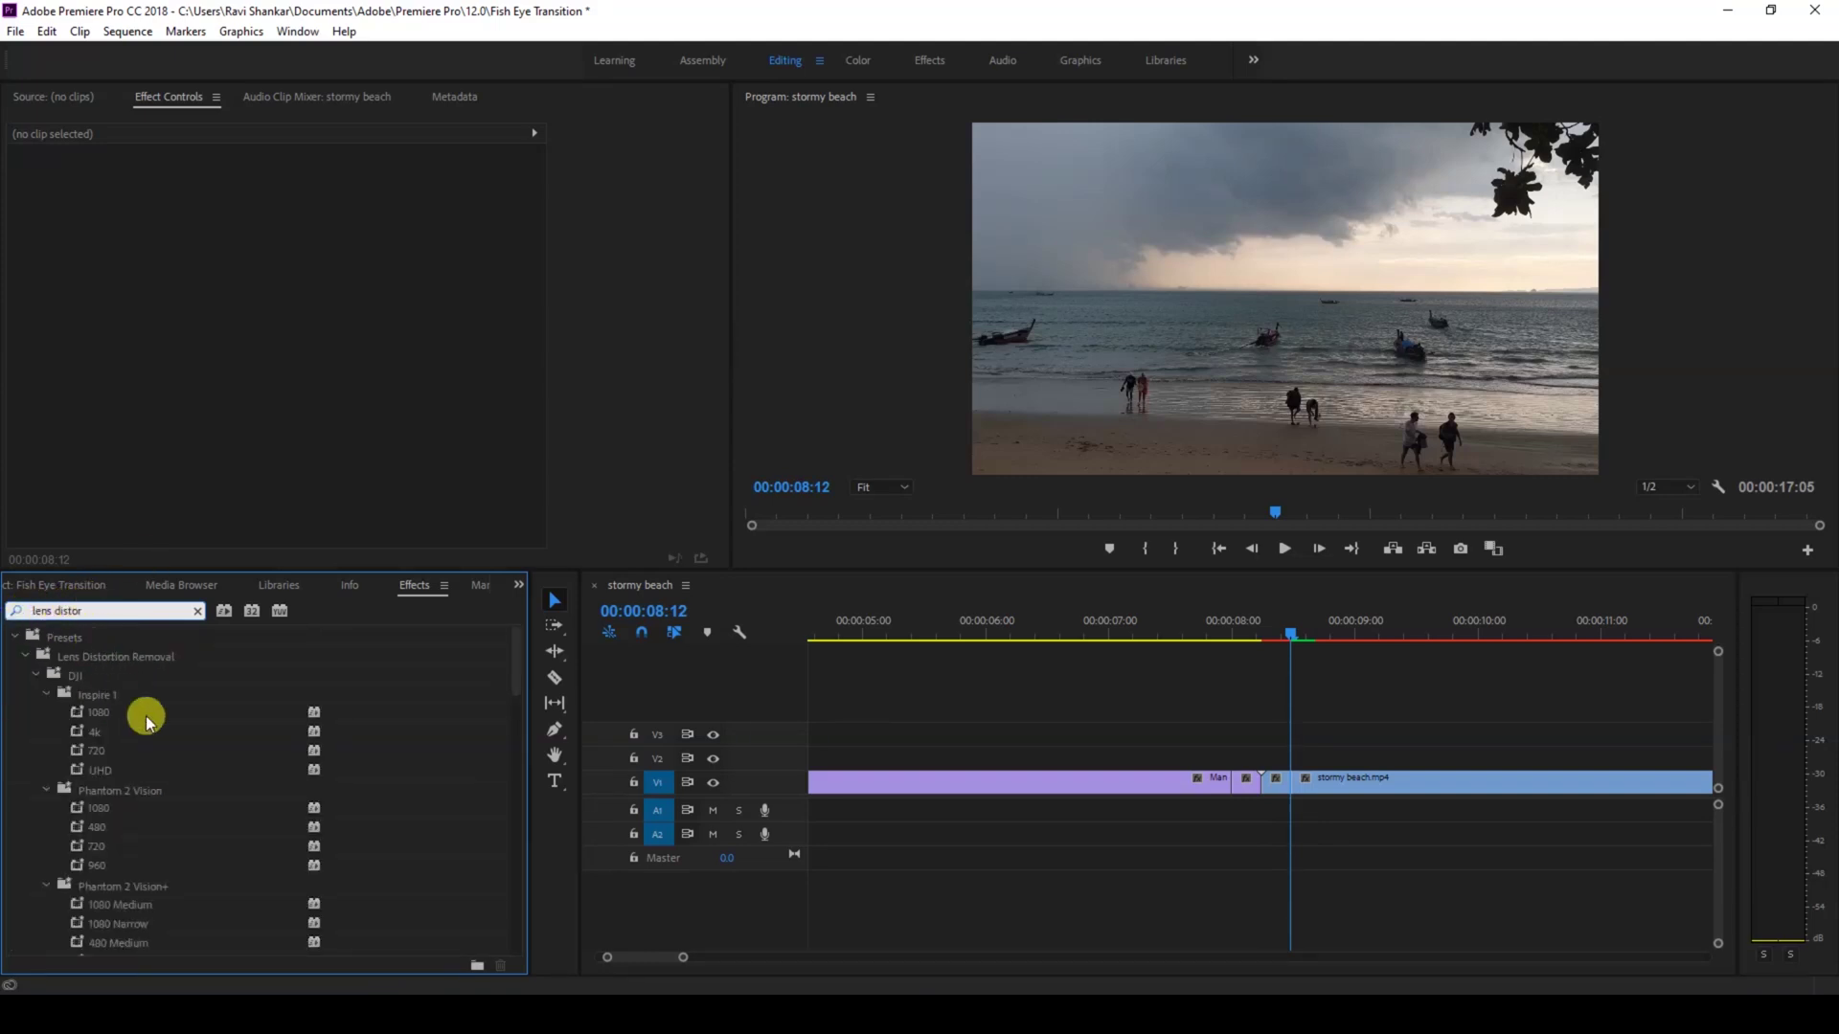
pyautogui.moveTo(511, 660); pyautogui.dragTo(526, 932)
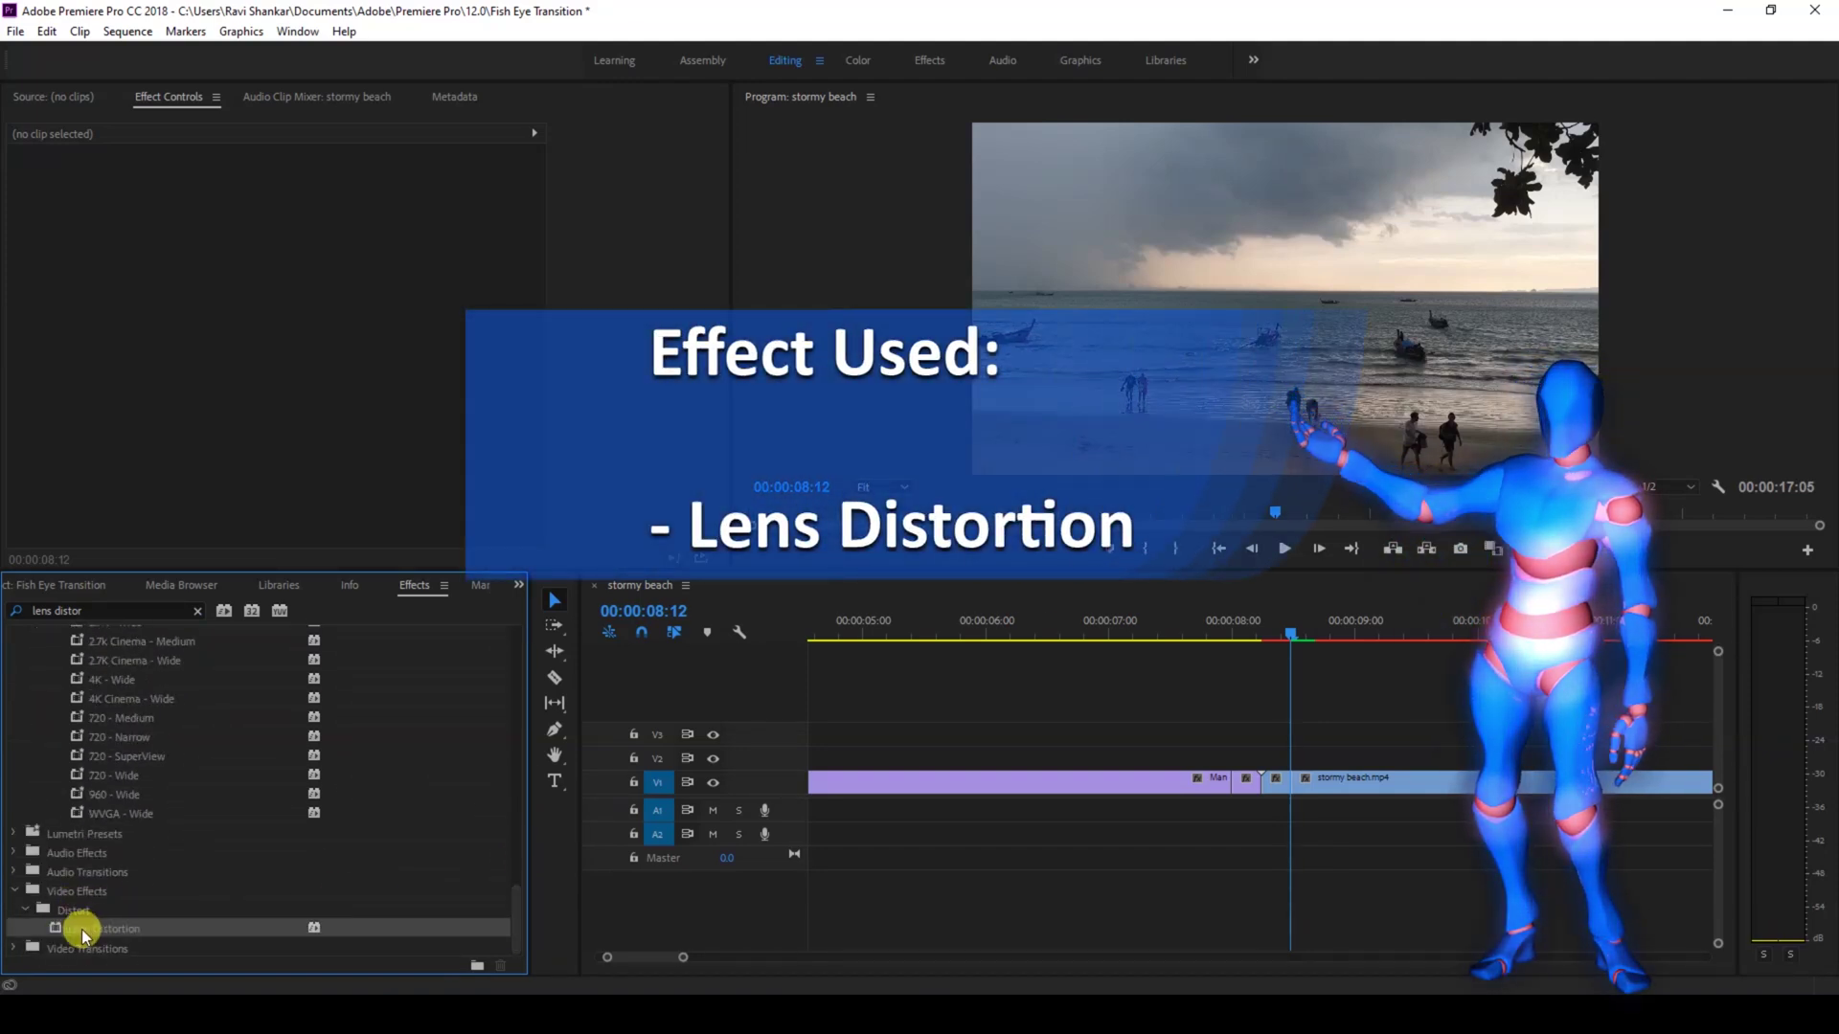
pyautogui.moveTo(80, 928); pyautogui.dragTo(1237, 778)
pyautogui.moveTo(111, 929); pyautogui.dragTo(1277, 778)
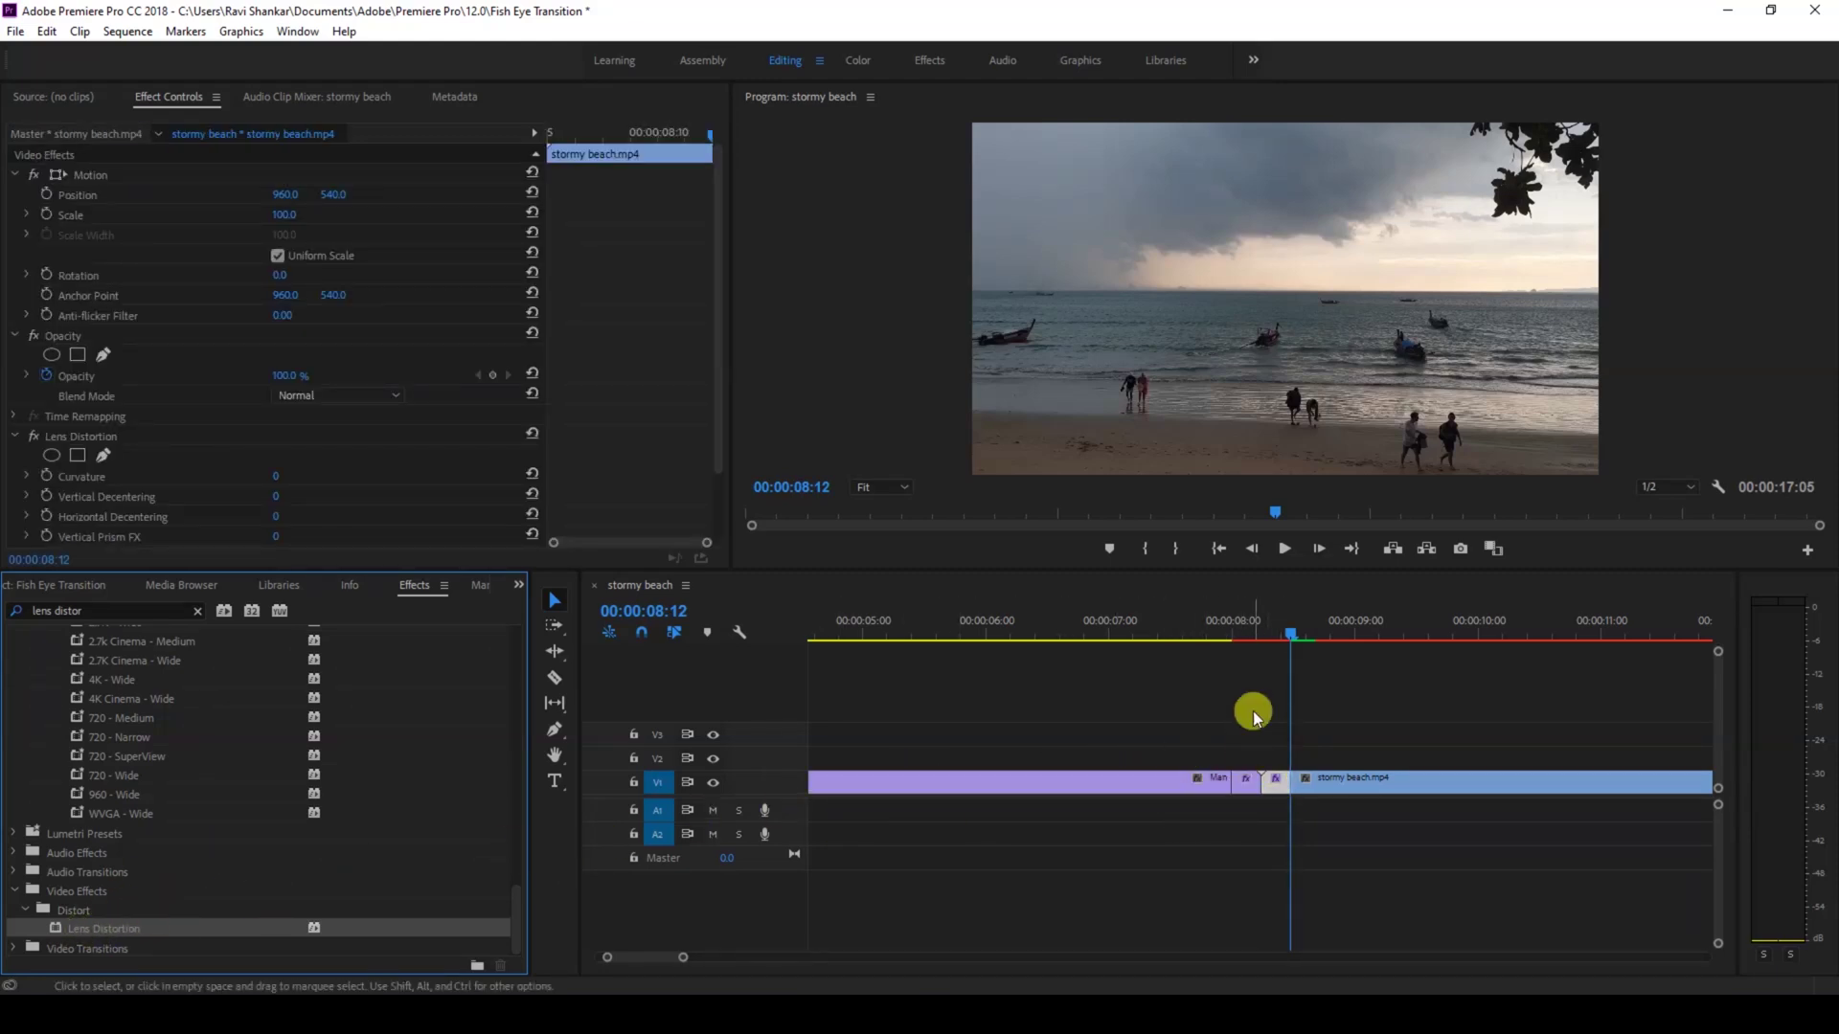
pyautogui.click(1246, 787)
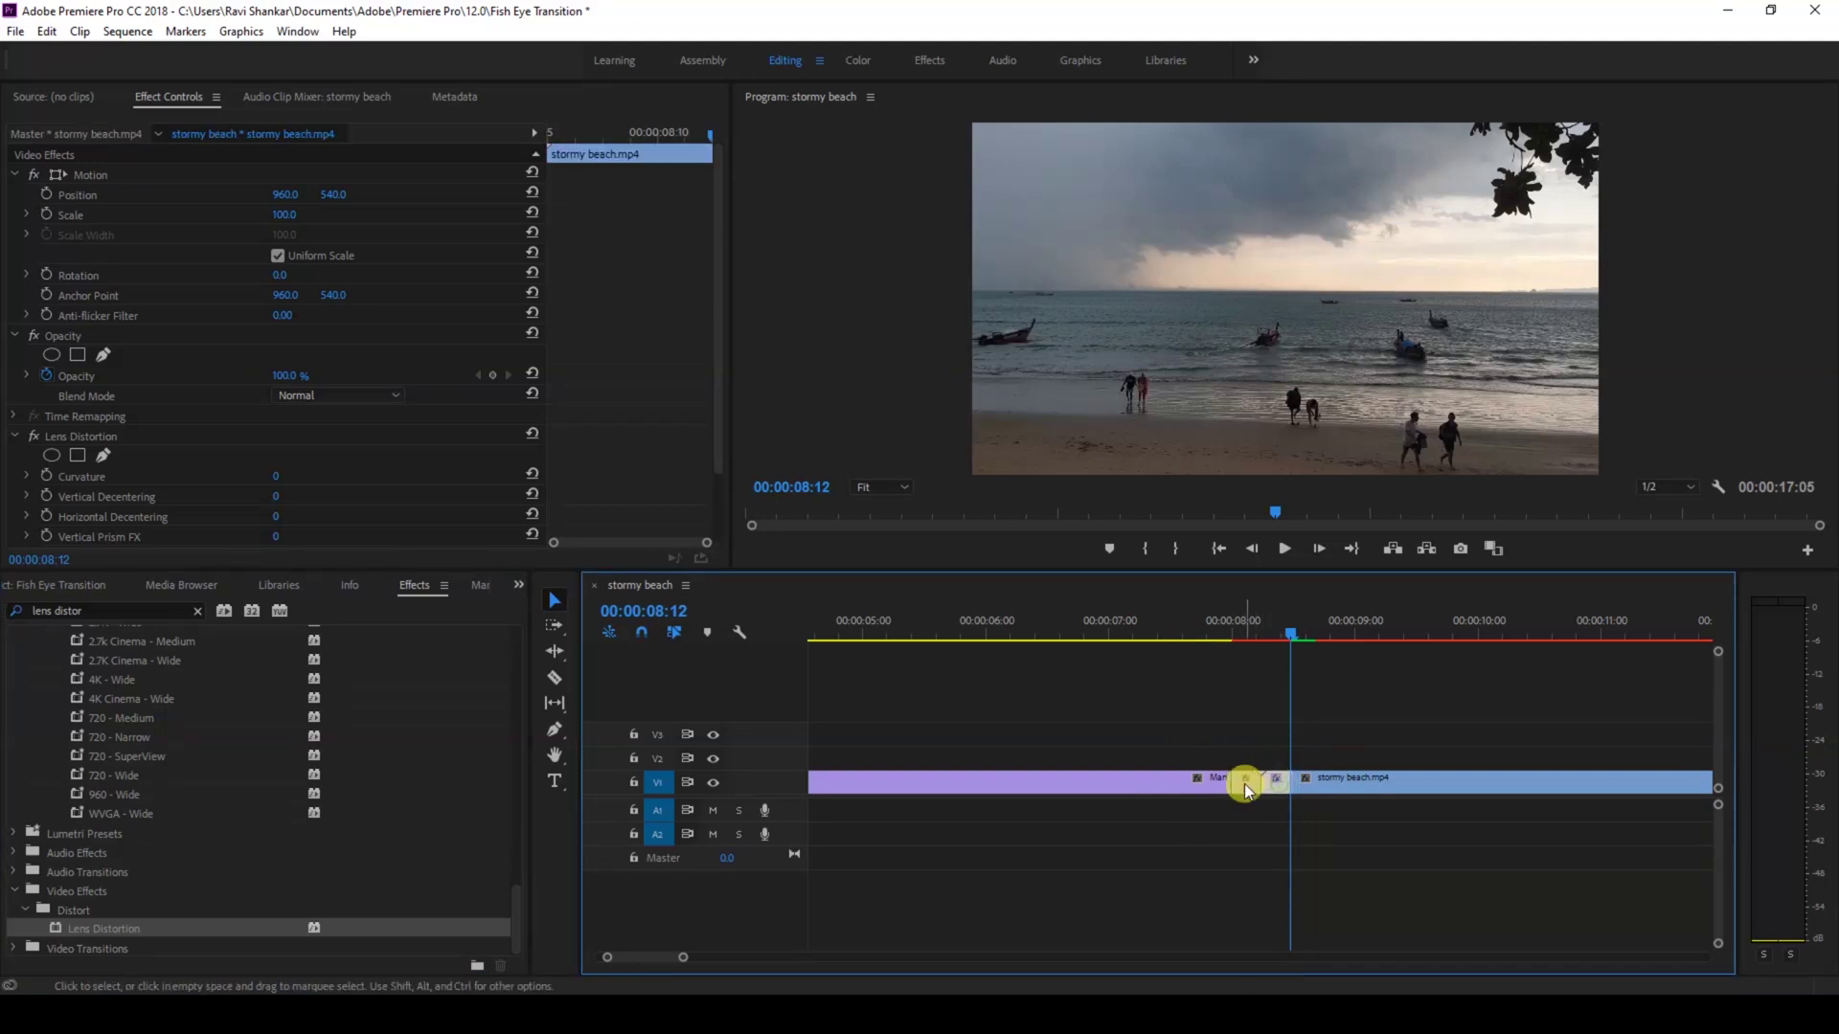
# Step: Select the short Man piece and start a Curvature keyframe at 0 in Effect Controls
pyautogui.click(1243, 778)
pyautogui.click(1276, 777)
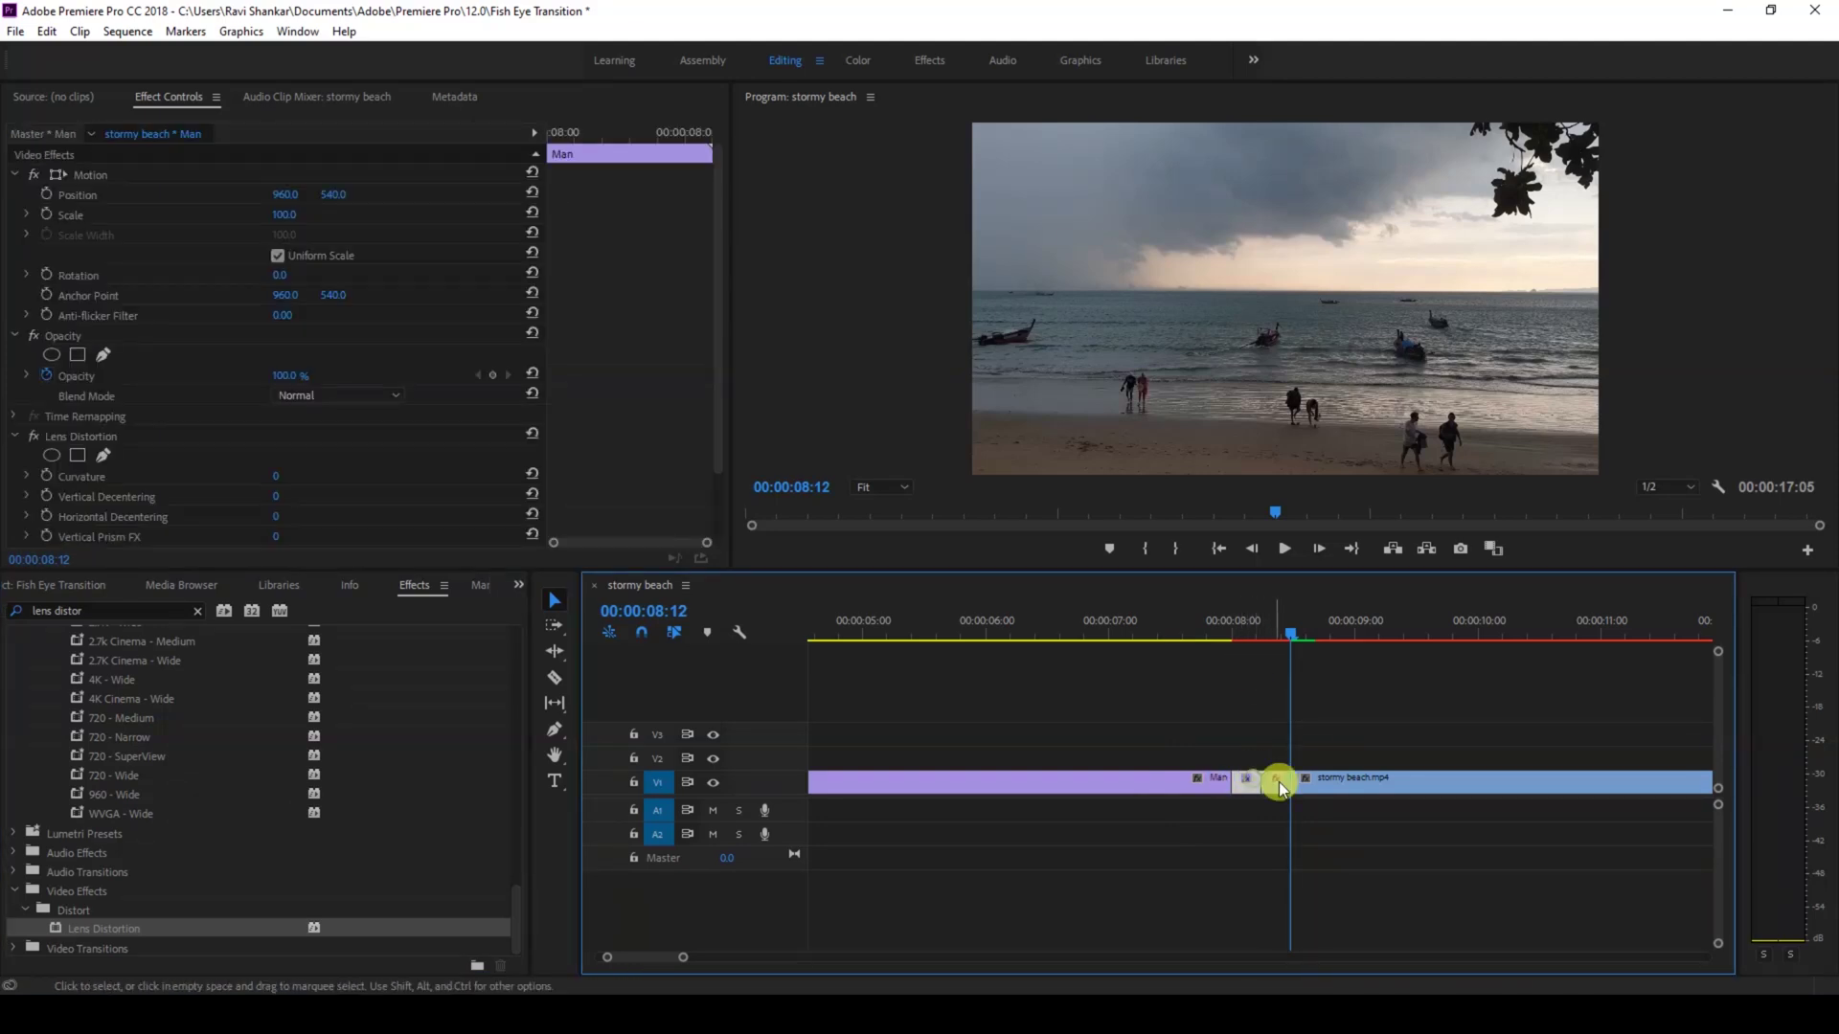
pyautogui.moveTo(1255, 634); pyautogui.dragTo(1232, 630)
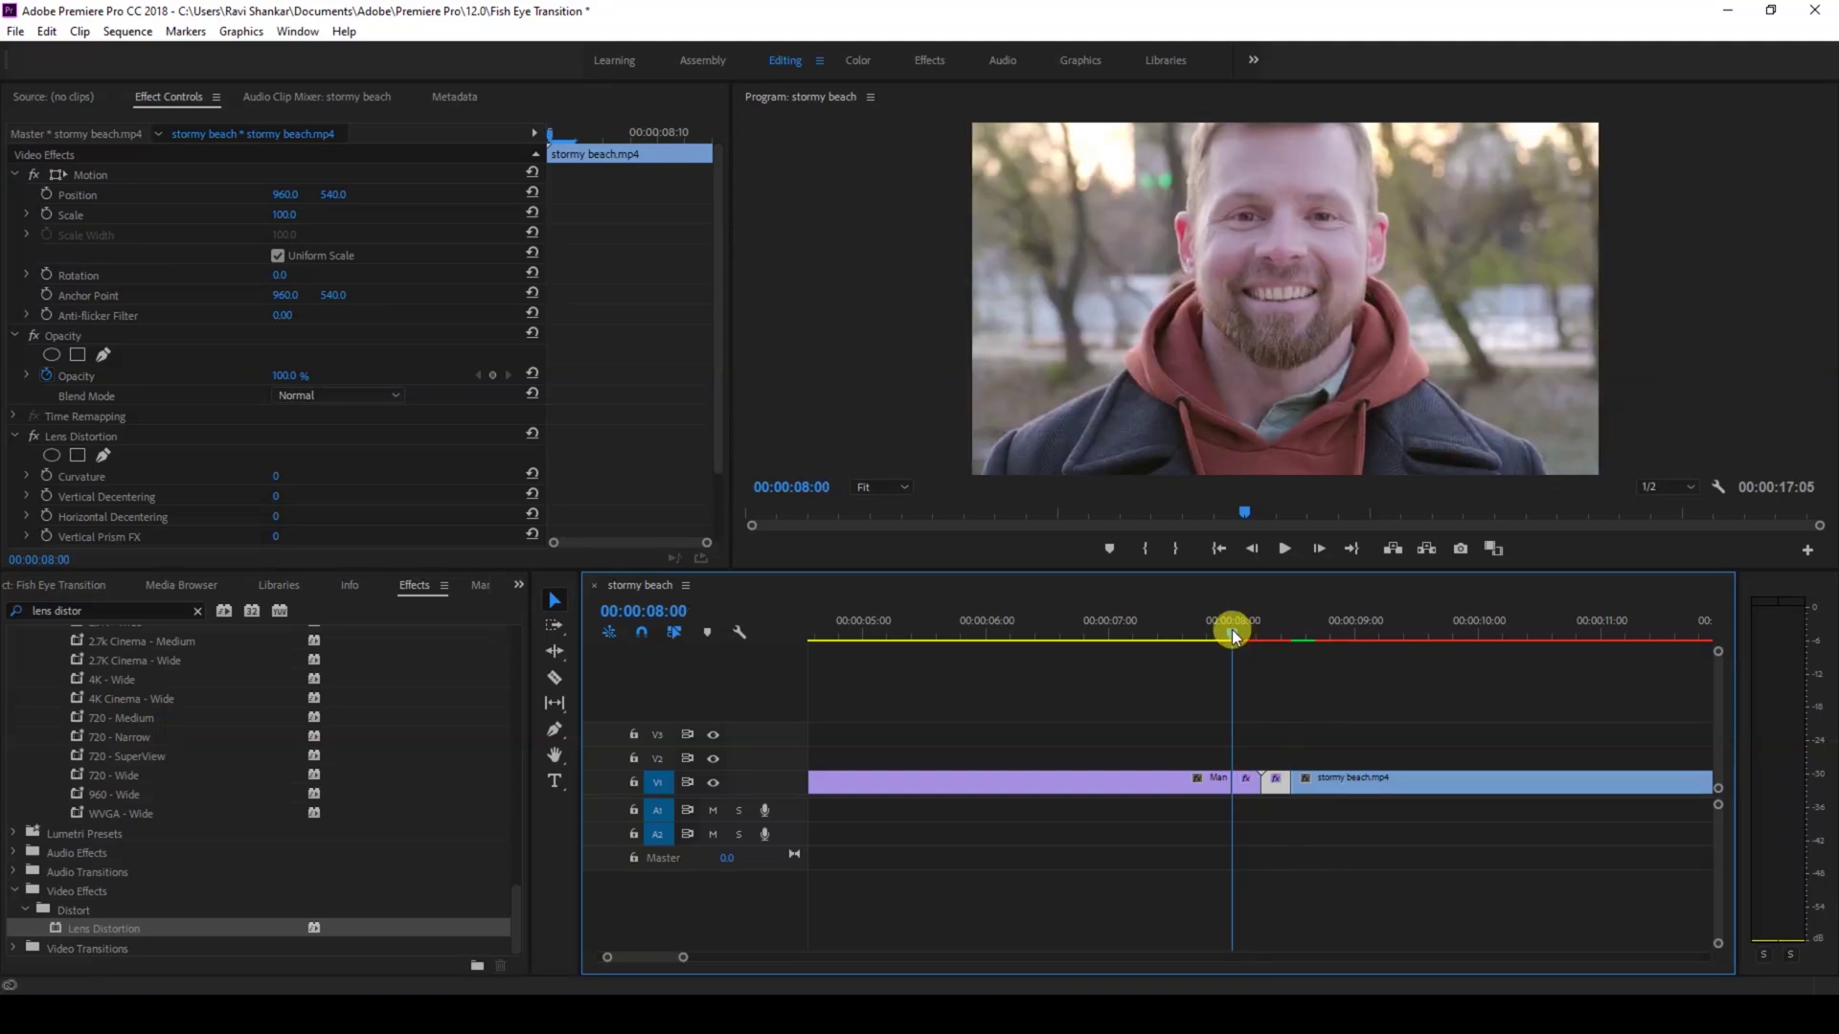
pyautogui.click(1250, 787)
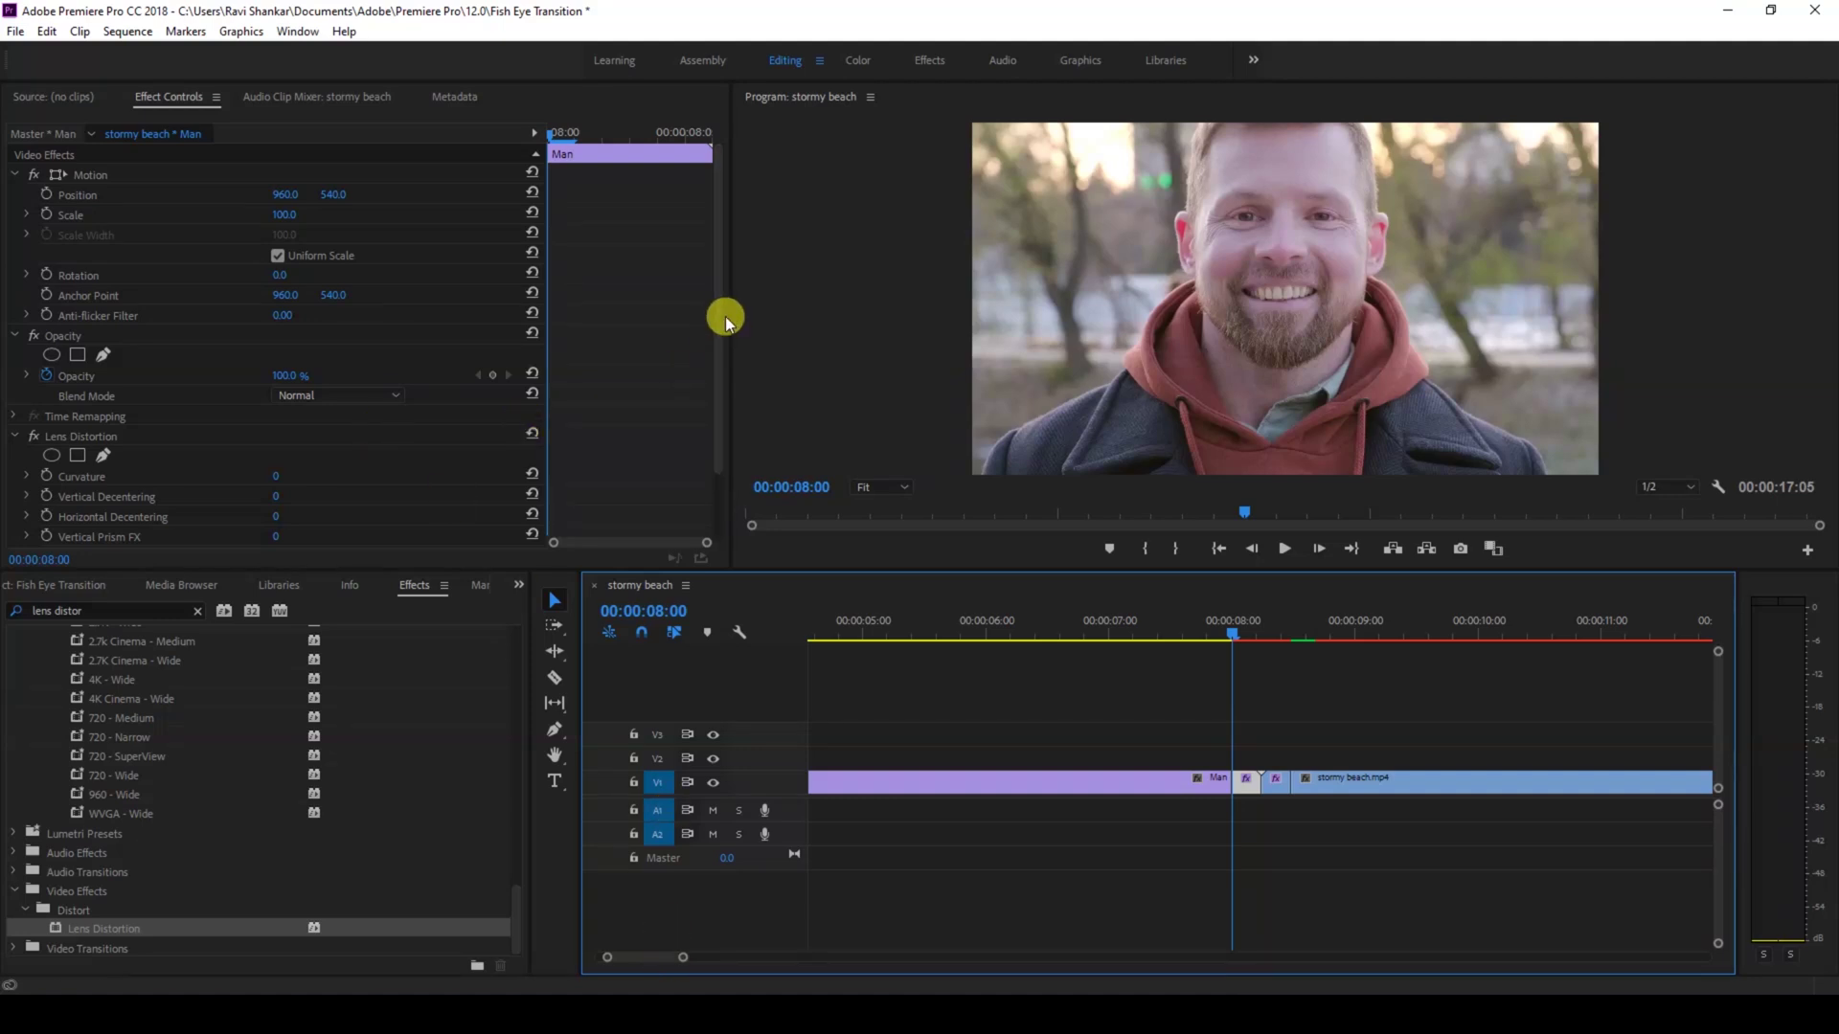
pyautogui.moveTo(713, 316); pyautogui.dragTo(708, 395)
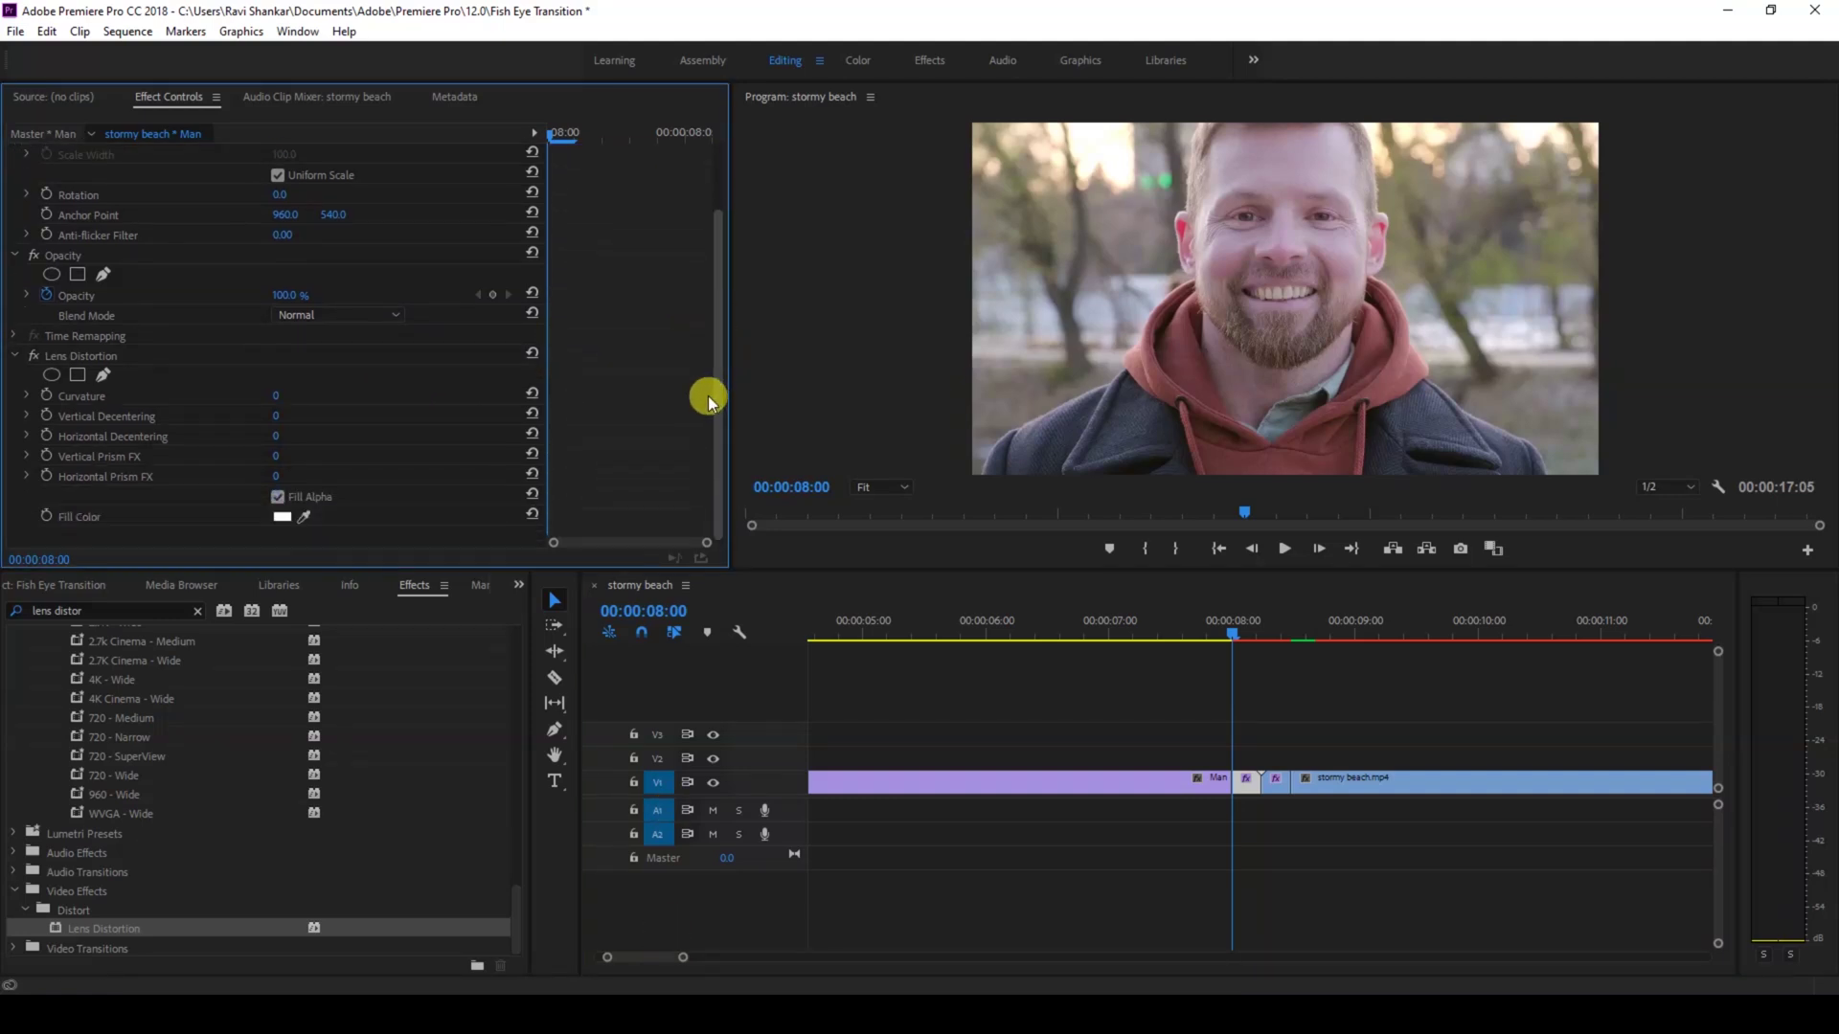
pyautogui.click(46, 394)
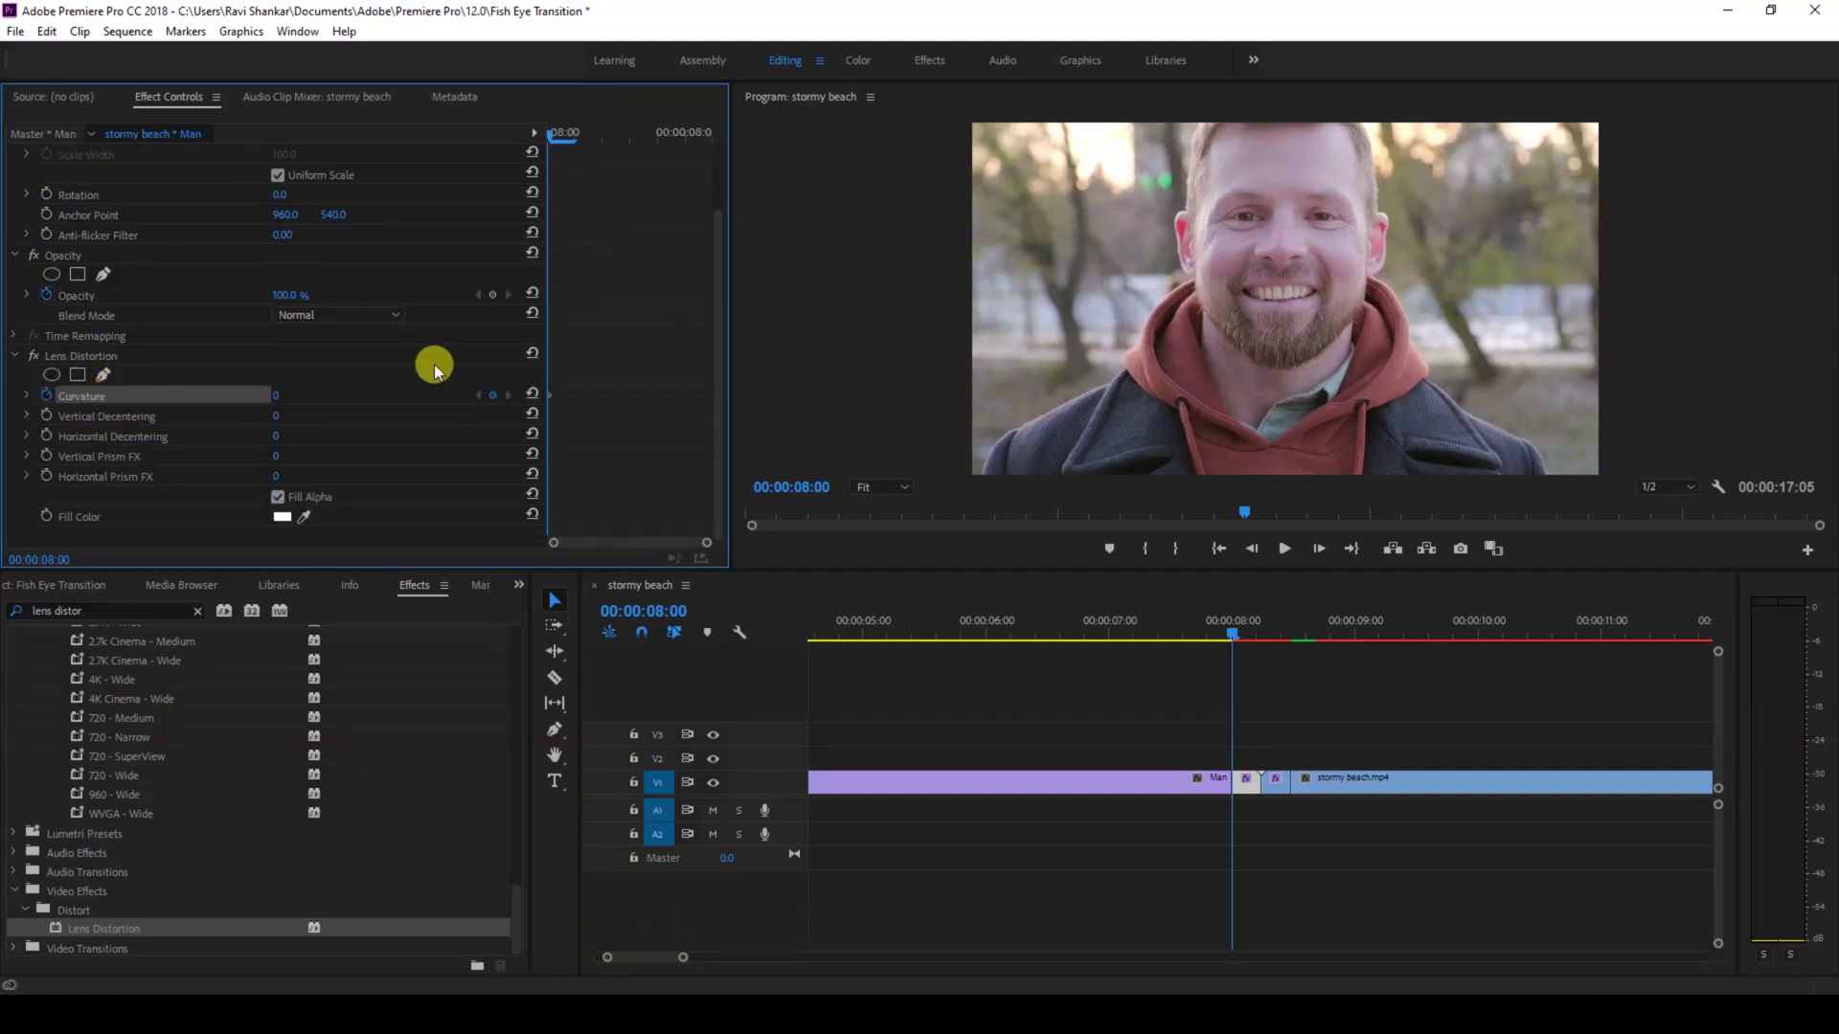
pyautogui.click(554, 397)
# Step: Ramp the Man piece's Curvature to -60 at 00:00:08:06, stepping frames to preview the bend
pyautogui.press('Right')
pyautogui.press('Right')
pyautogui.press('Right')
pyautogui.press('Right')
pyautogui.press('Right')
pyautogui.press('Right')
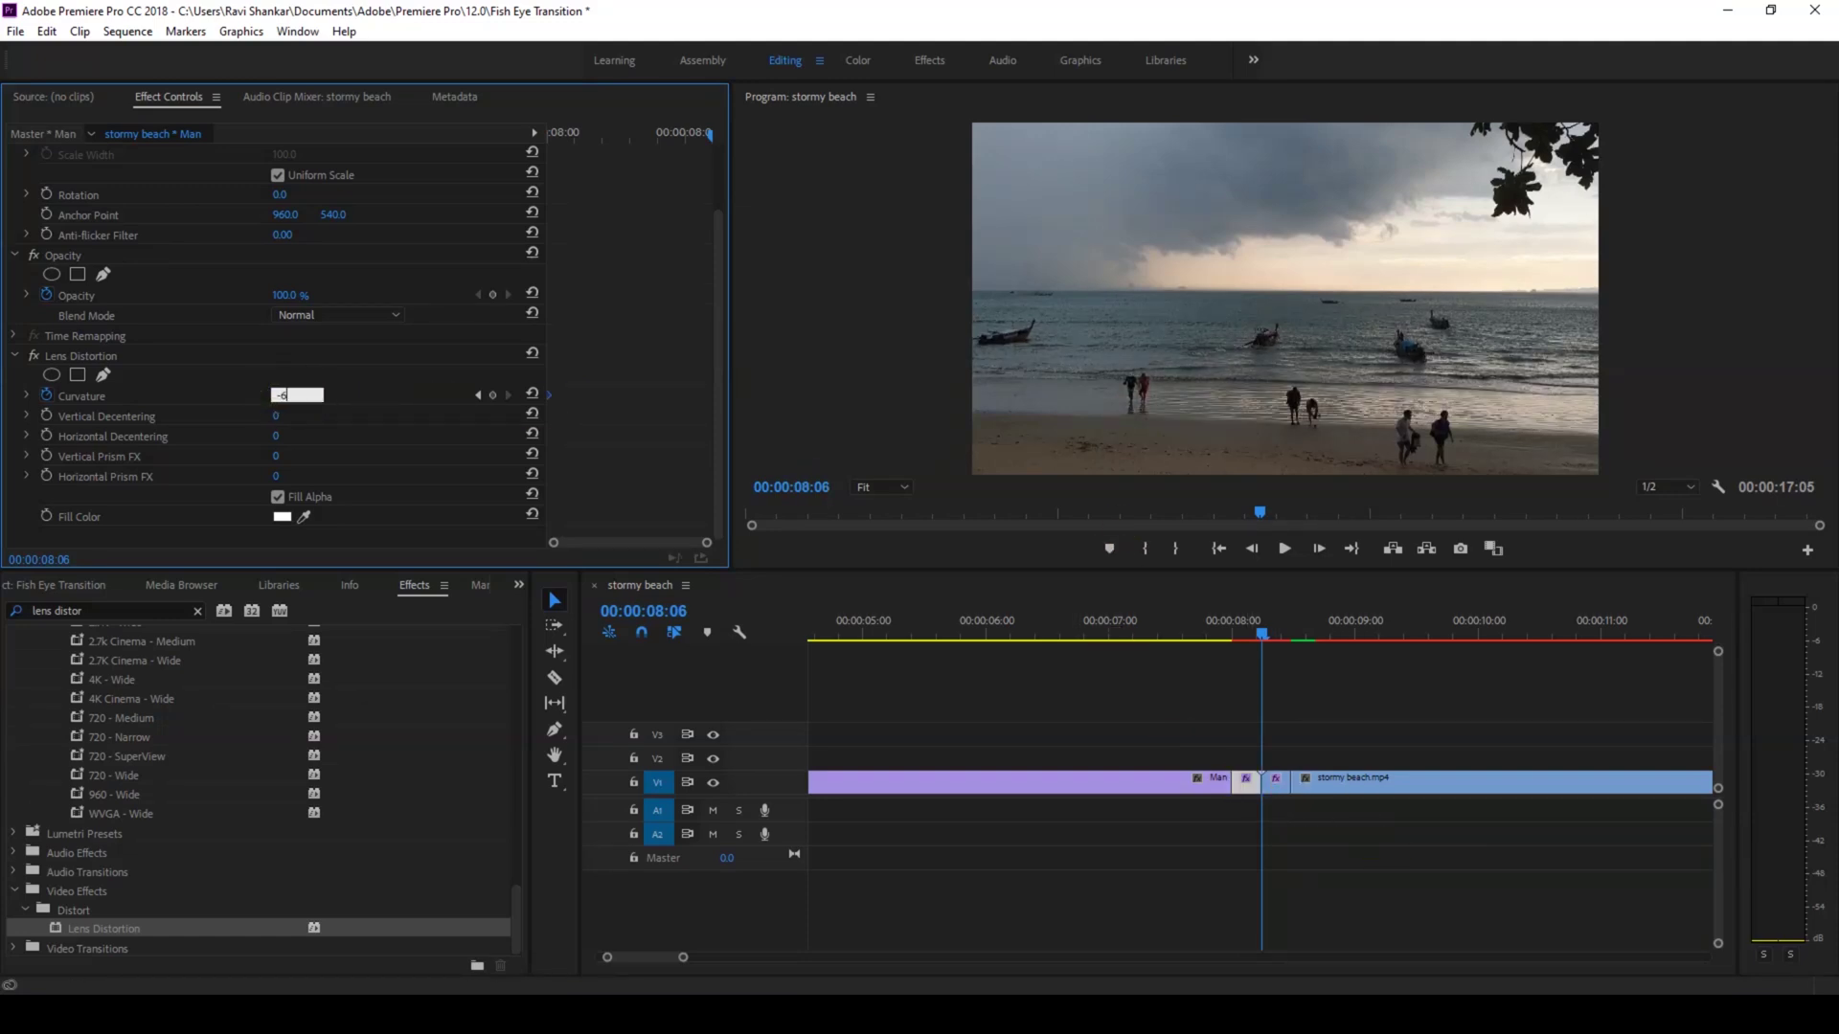
pyautogui.press('Left')
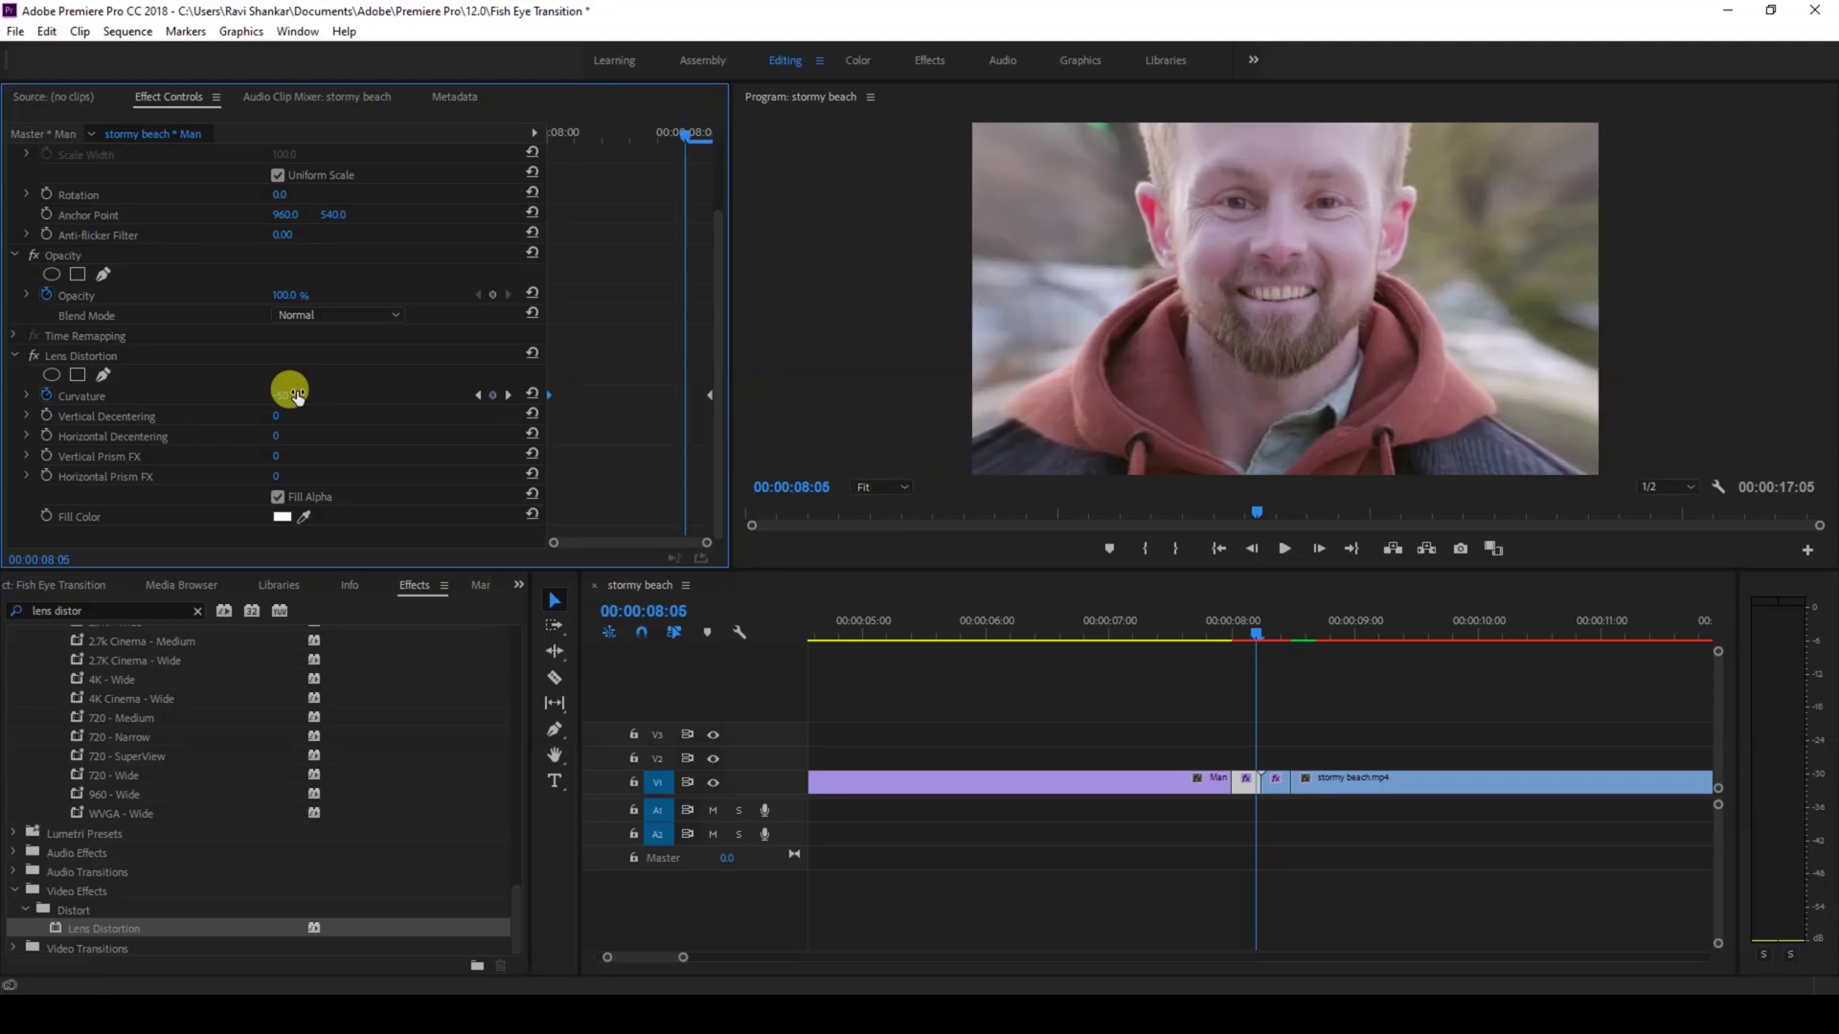
pyautogui.press('Left')
pyautogui.press('Left')
pyautogui.press('Left')
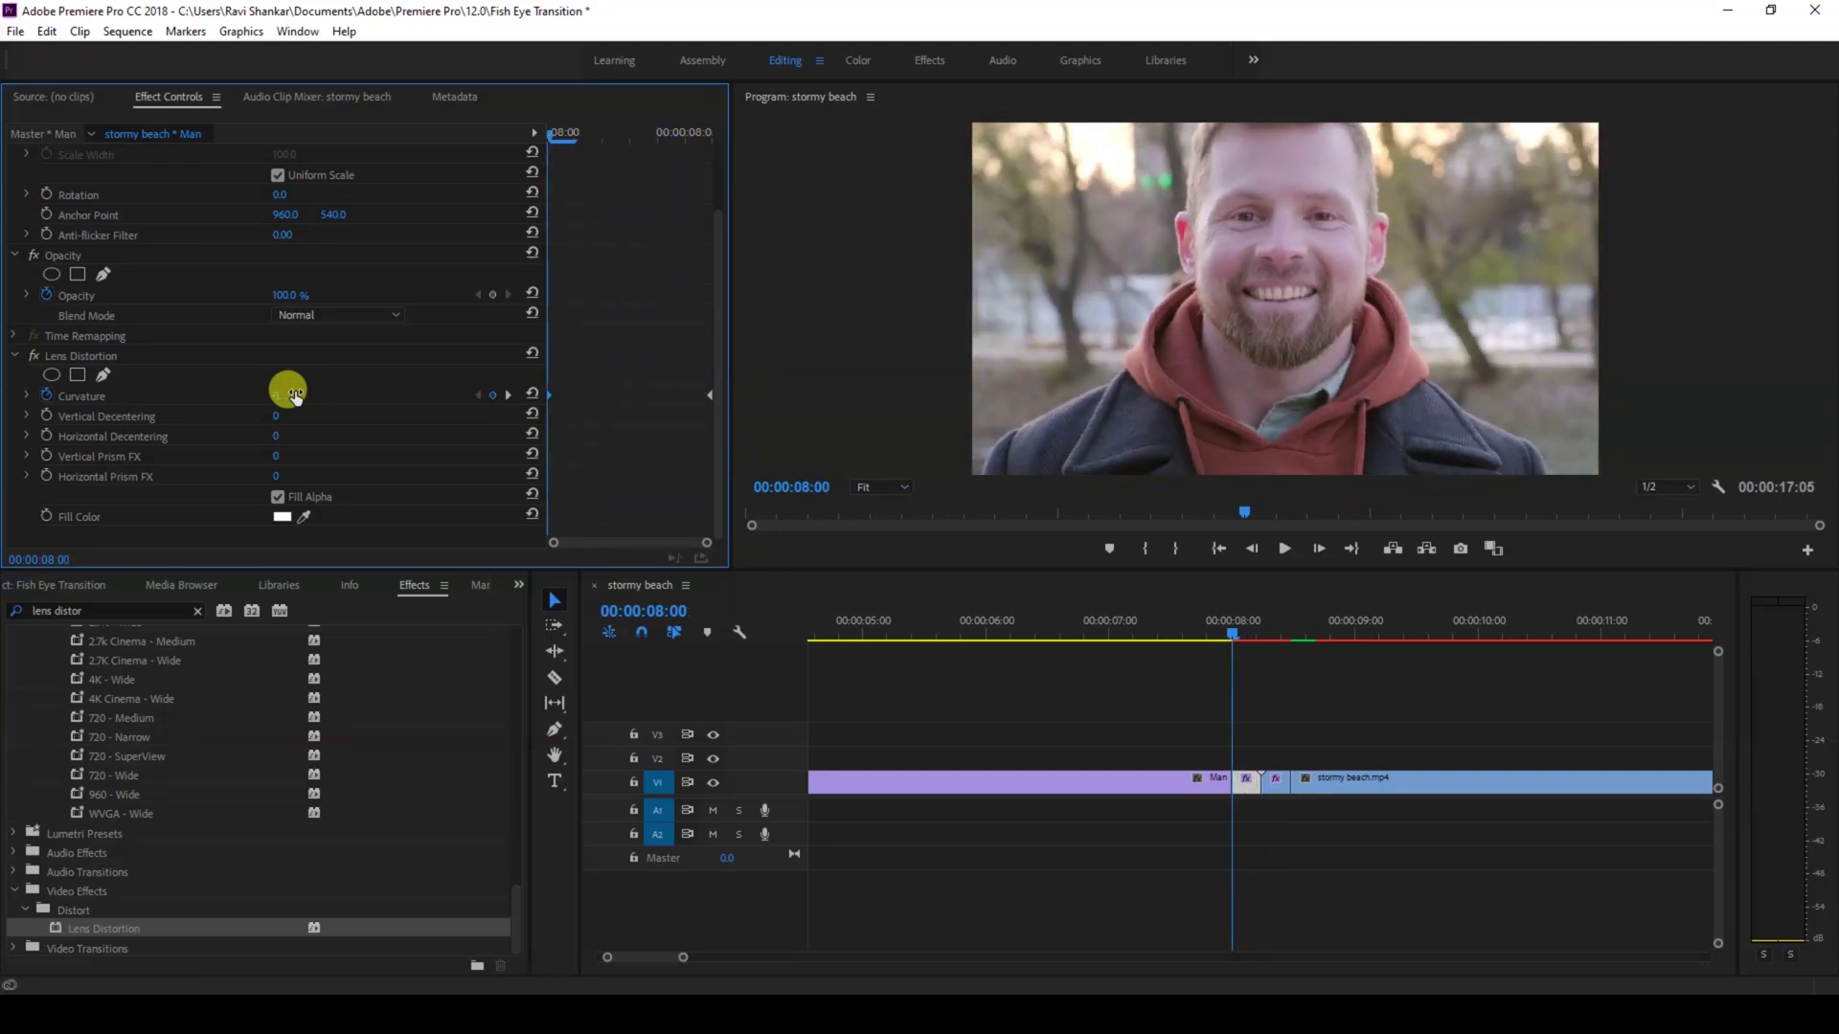
pyautogui.press('Right')
pyautogui.press('Right')
pyautogui.press('Right')
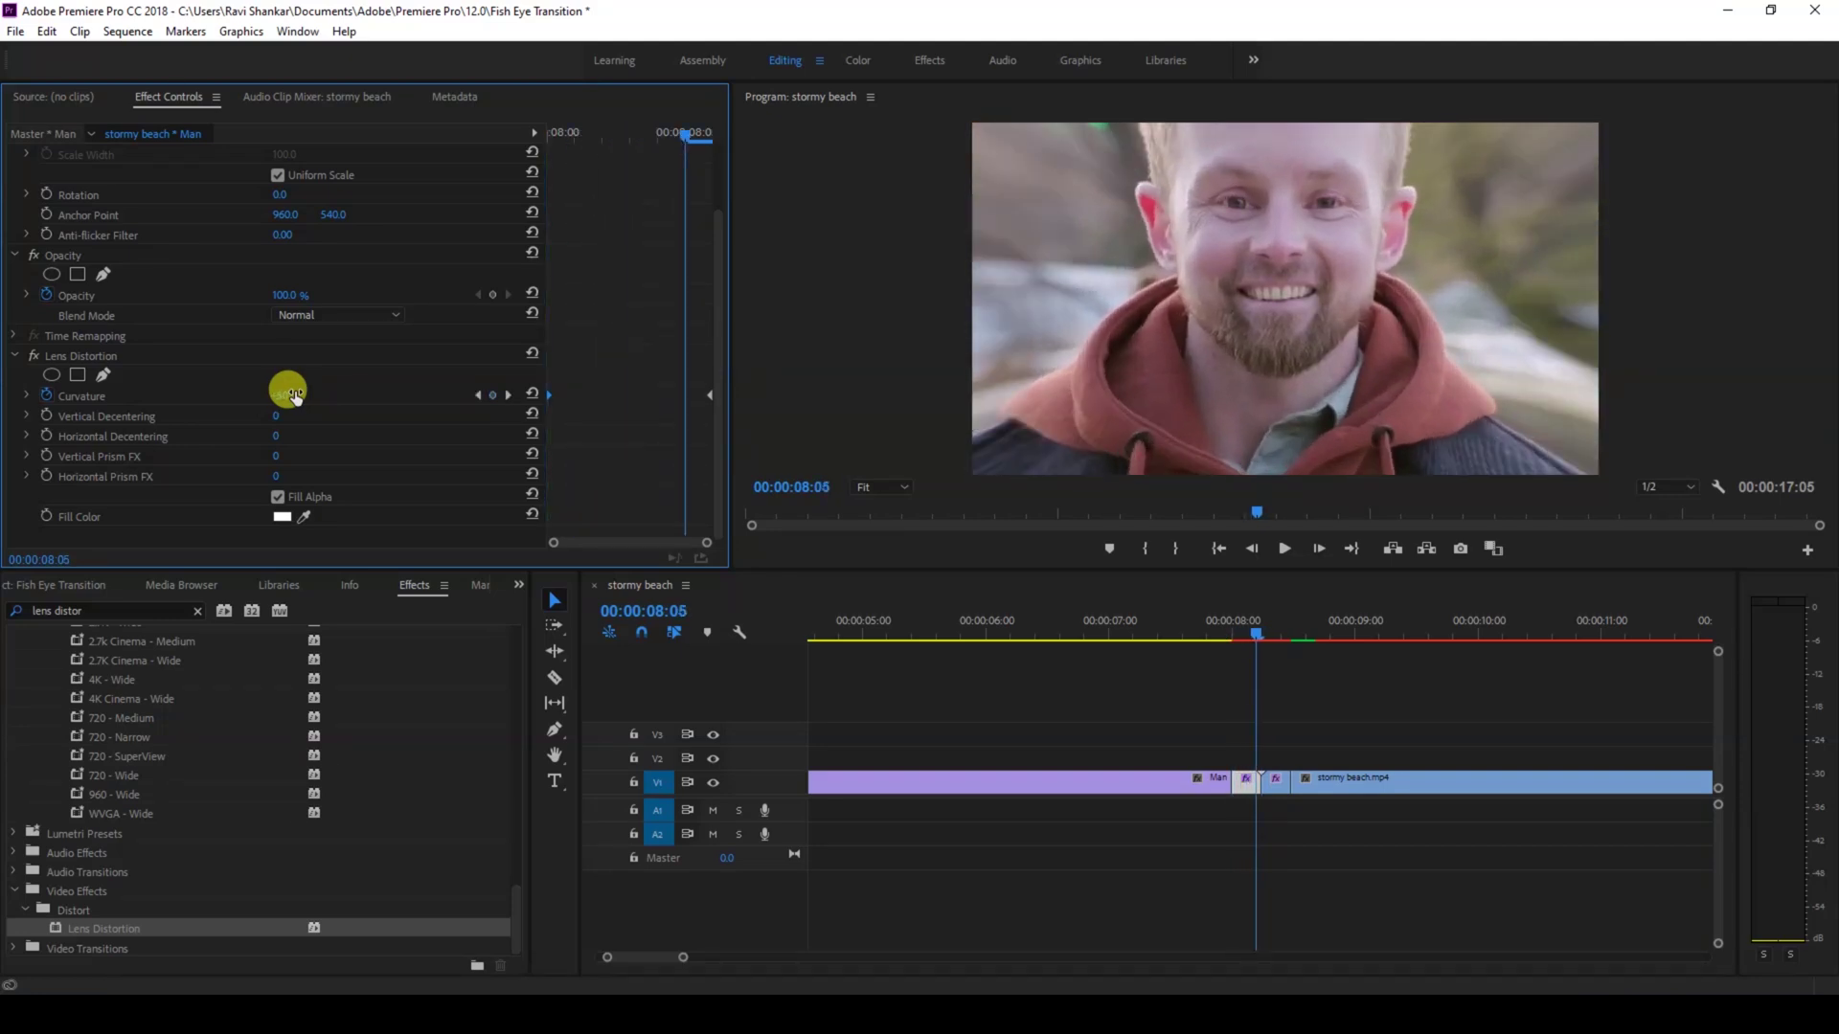
pyautogui.press('Right')
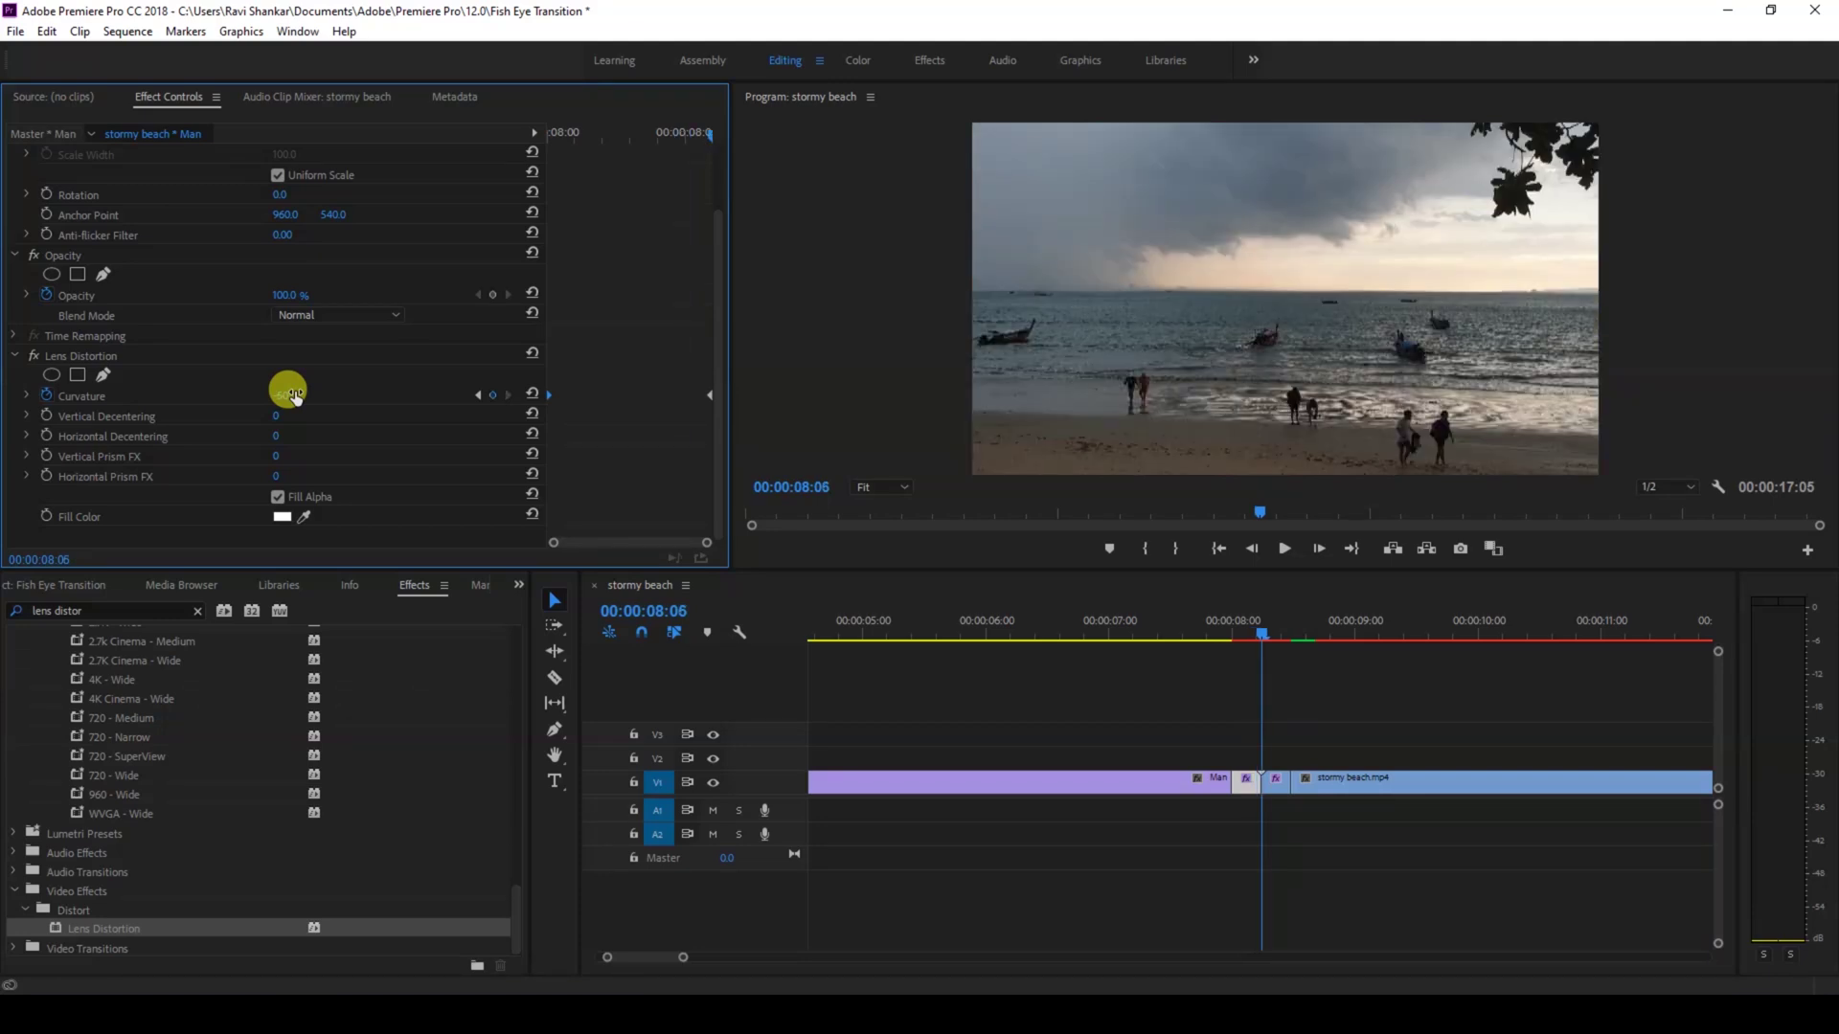
pyautogui.click(1273, 780)
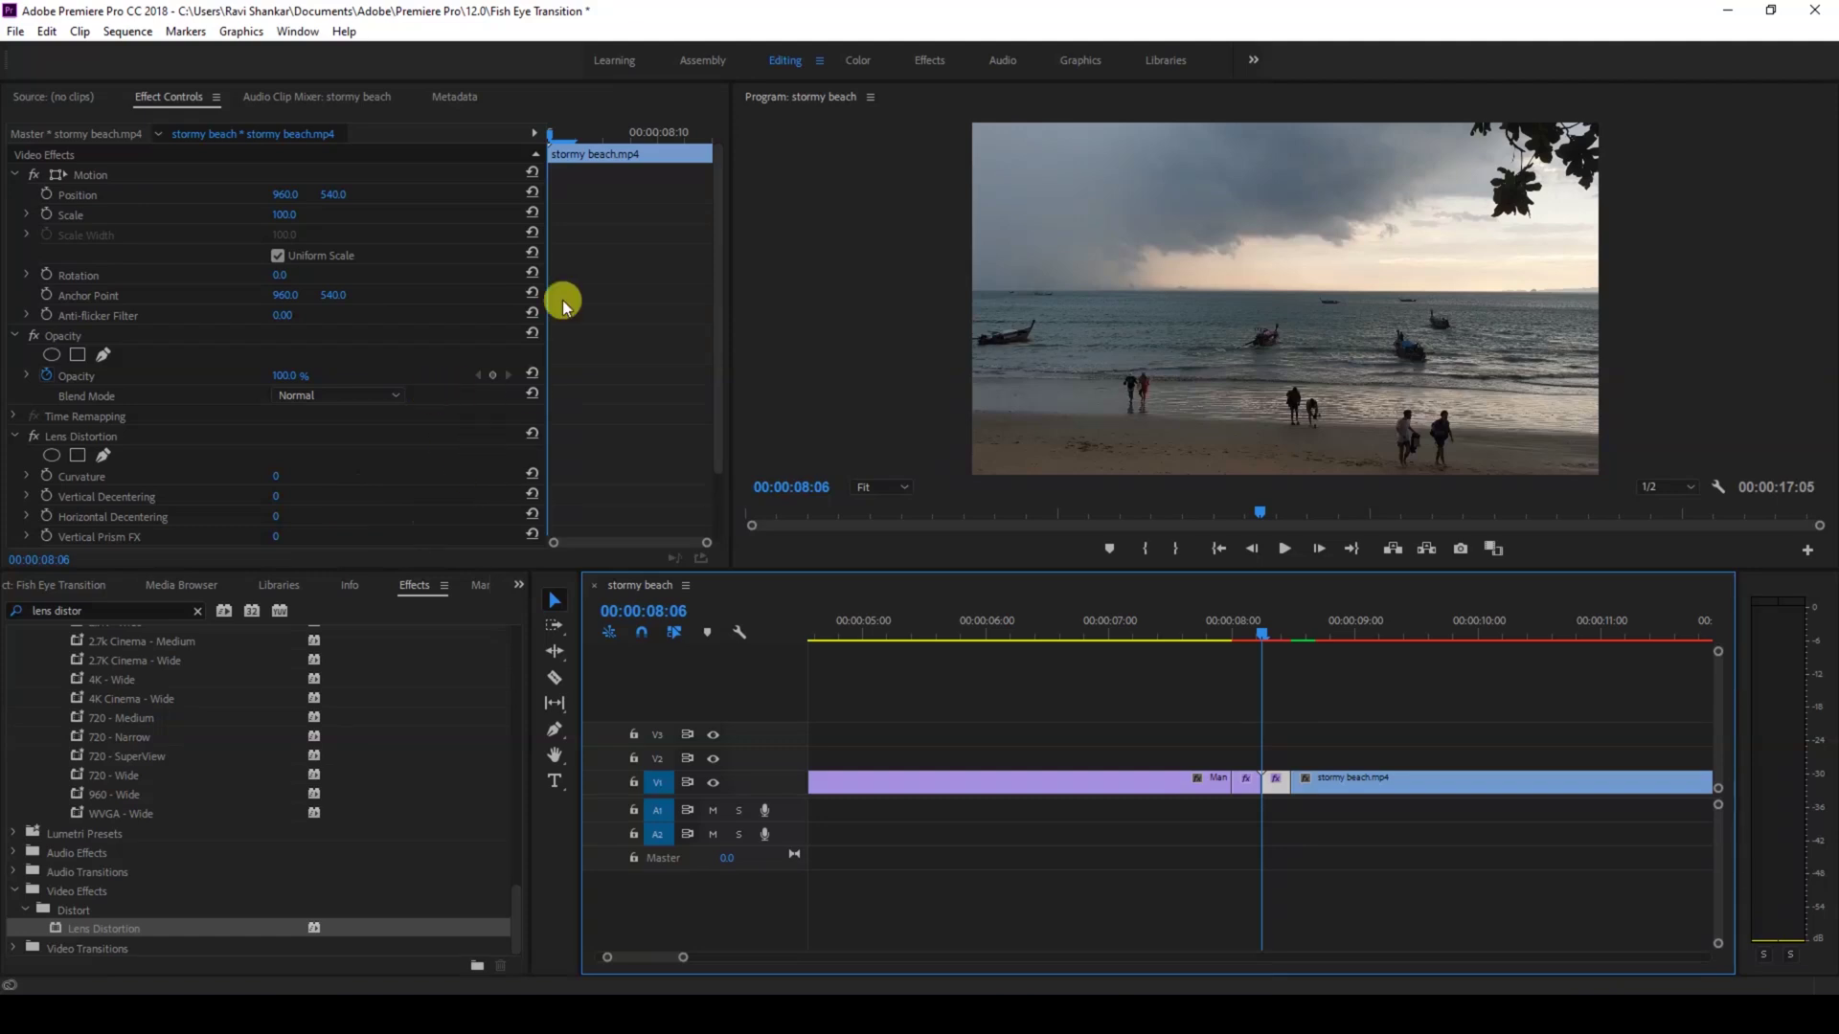
# Step: Keyframe the beach piece's Curvature at -60 on 08:06 and scrub it back to 0 on 08:12
pyautogui.click(46, 476)
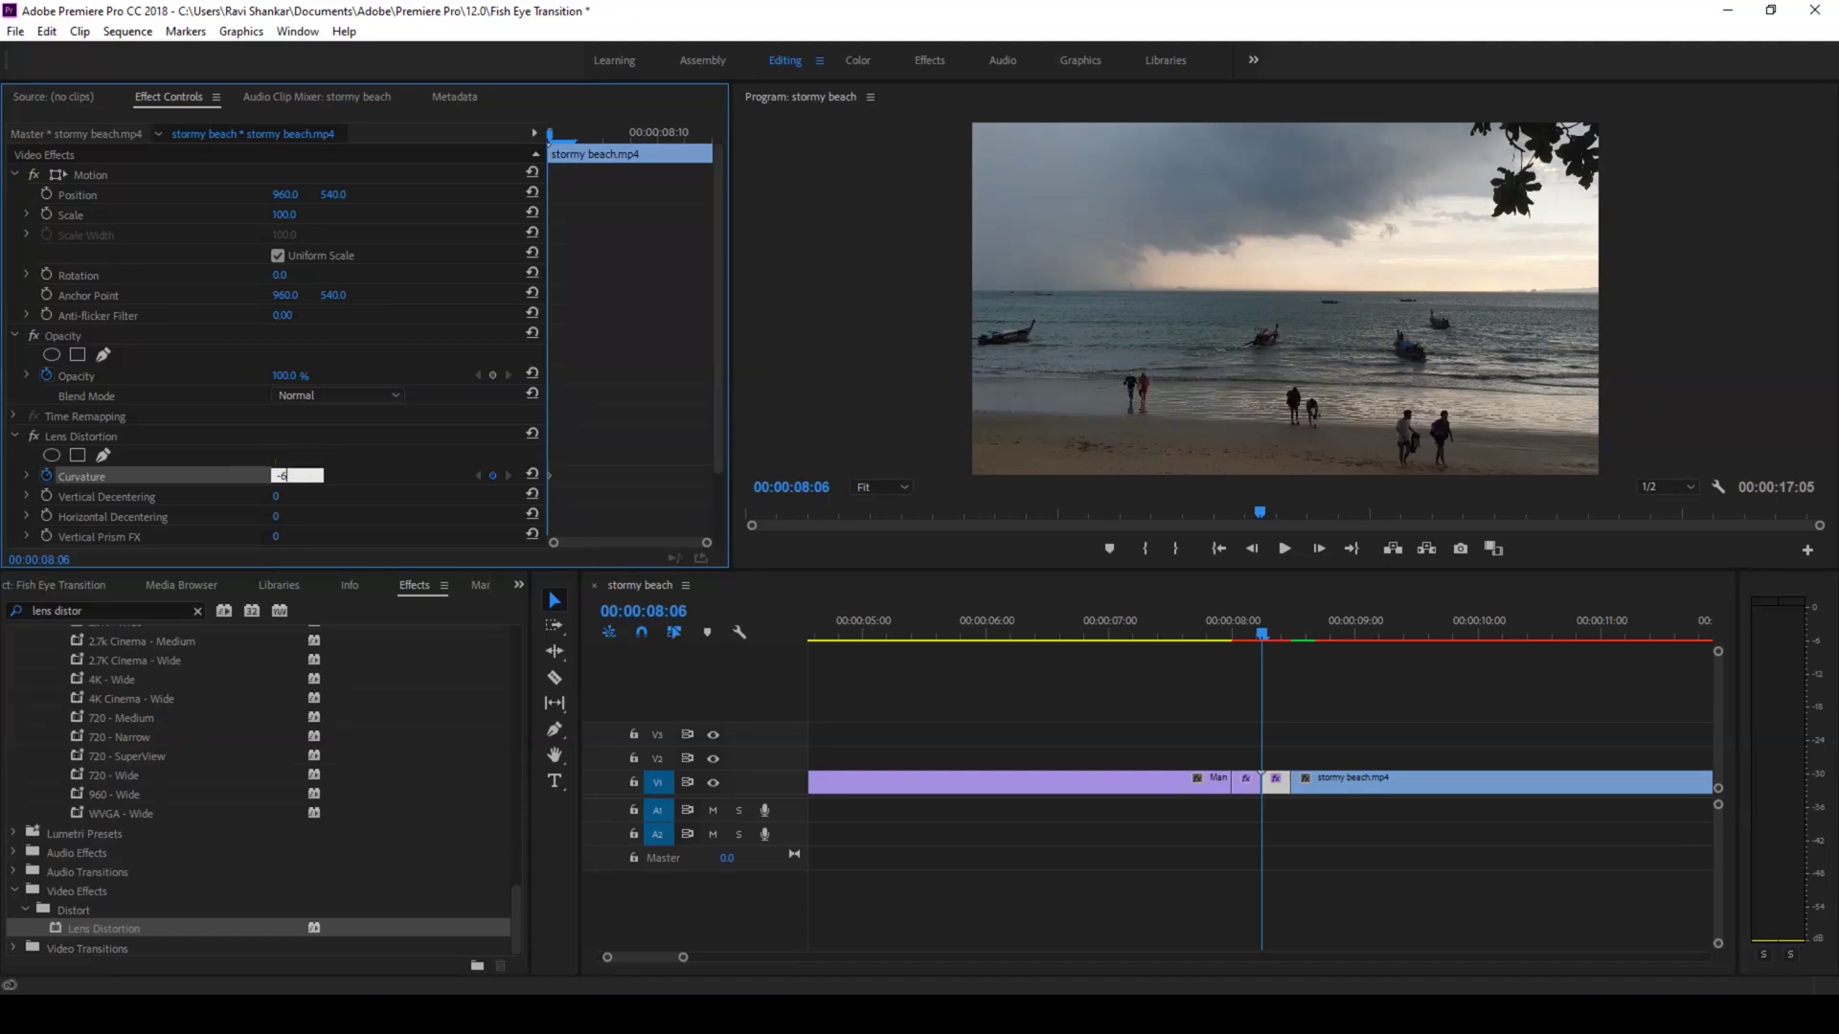
pyautogui.moveTo(297, 479); pyautogui.dragTo(297, 479)
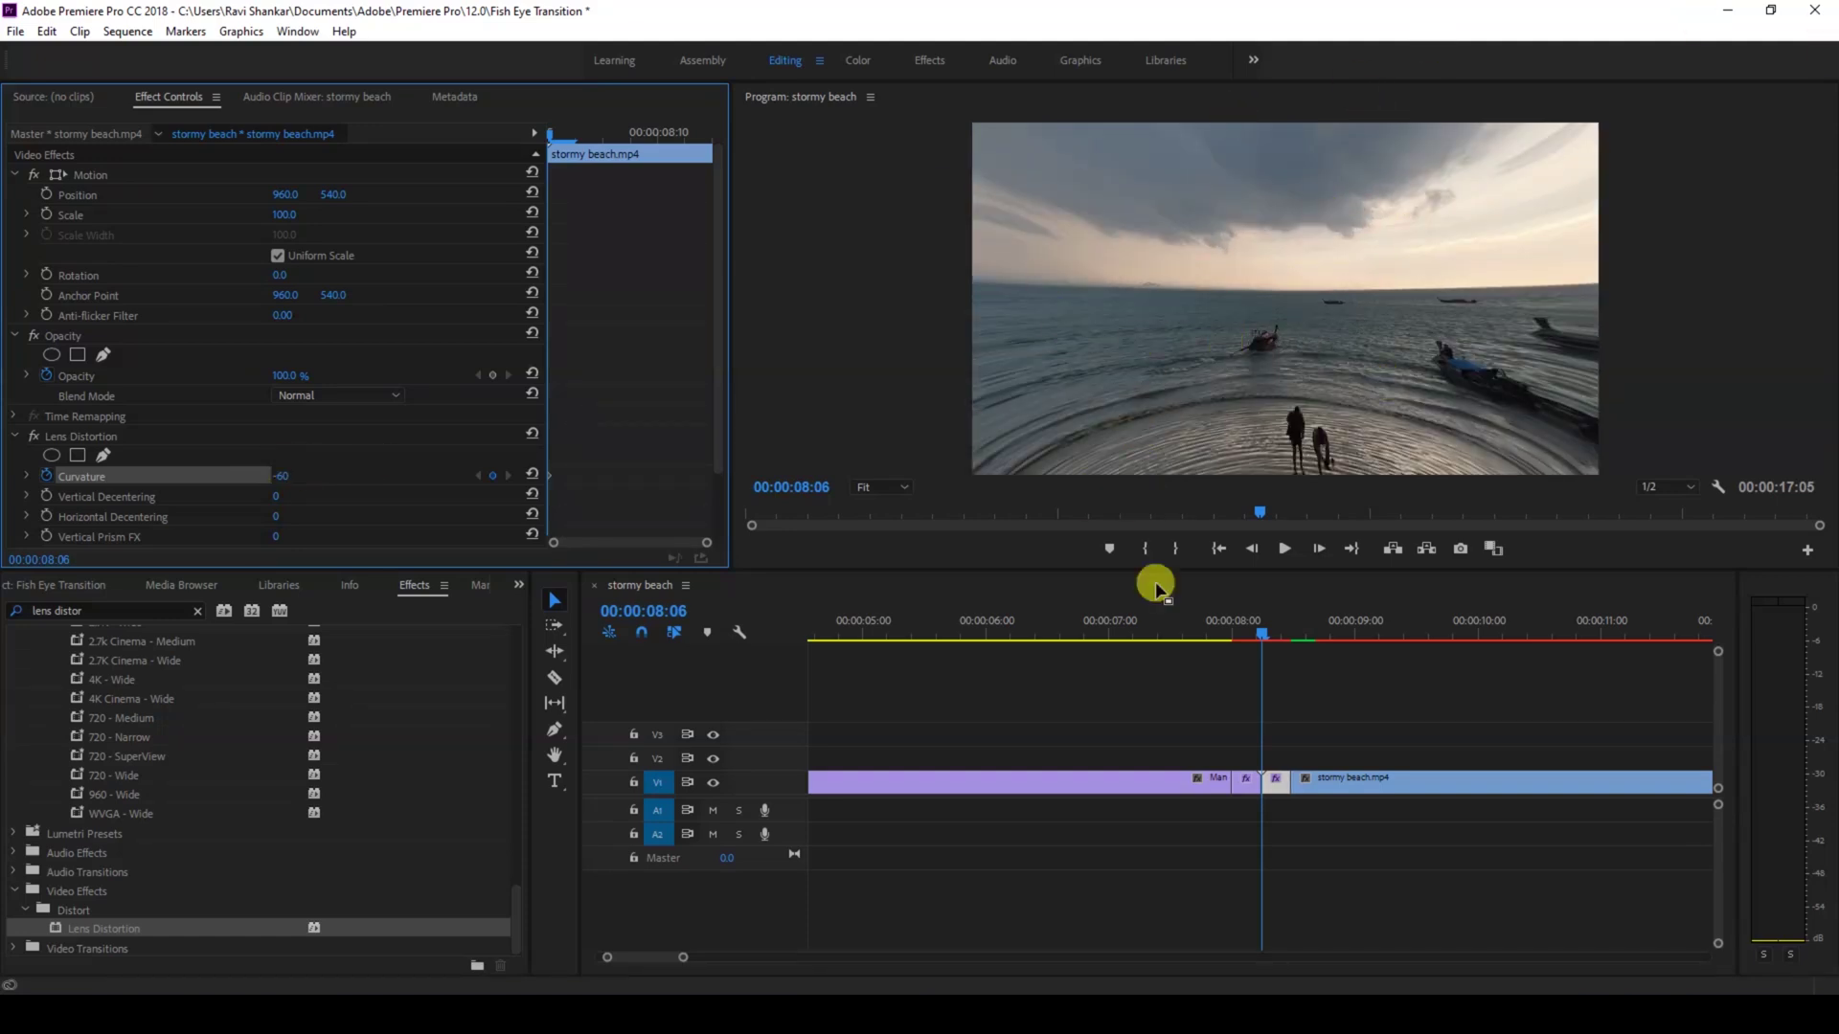
pyautogui.moveTo(1190, 567); pyautogui.dragTo(1181, 618)
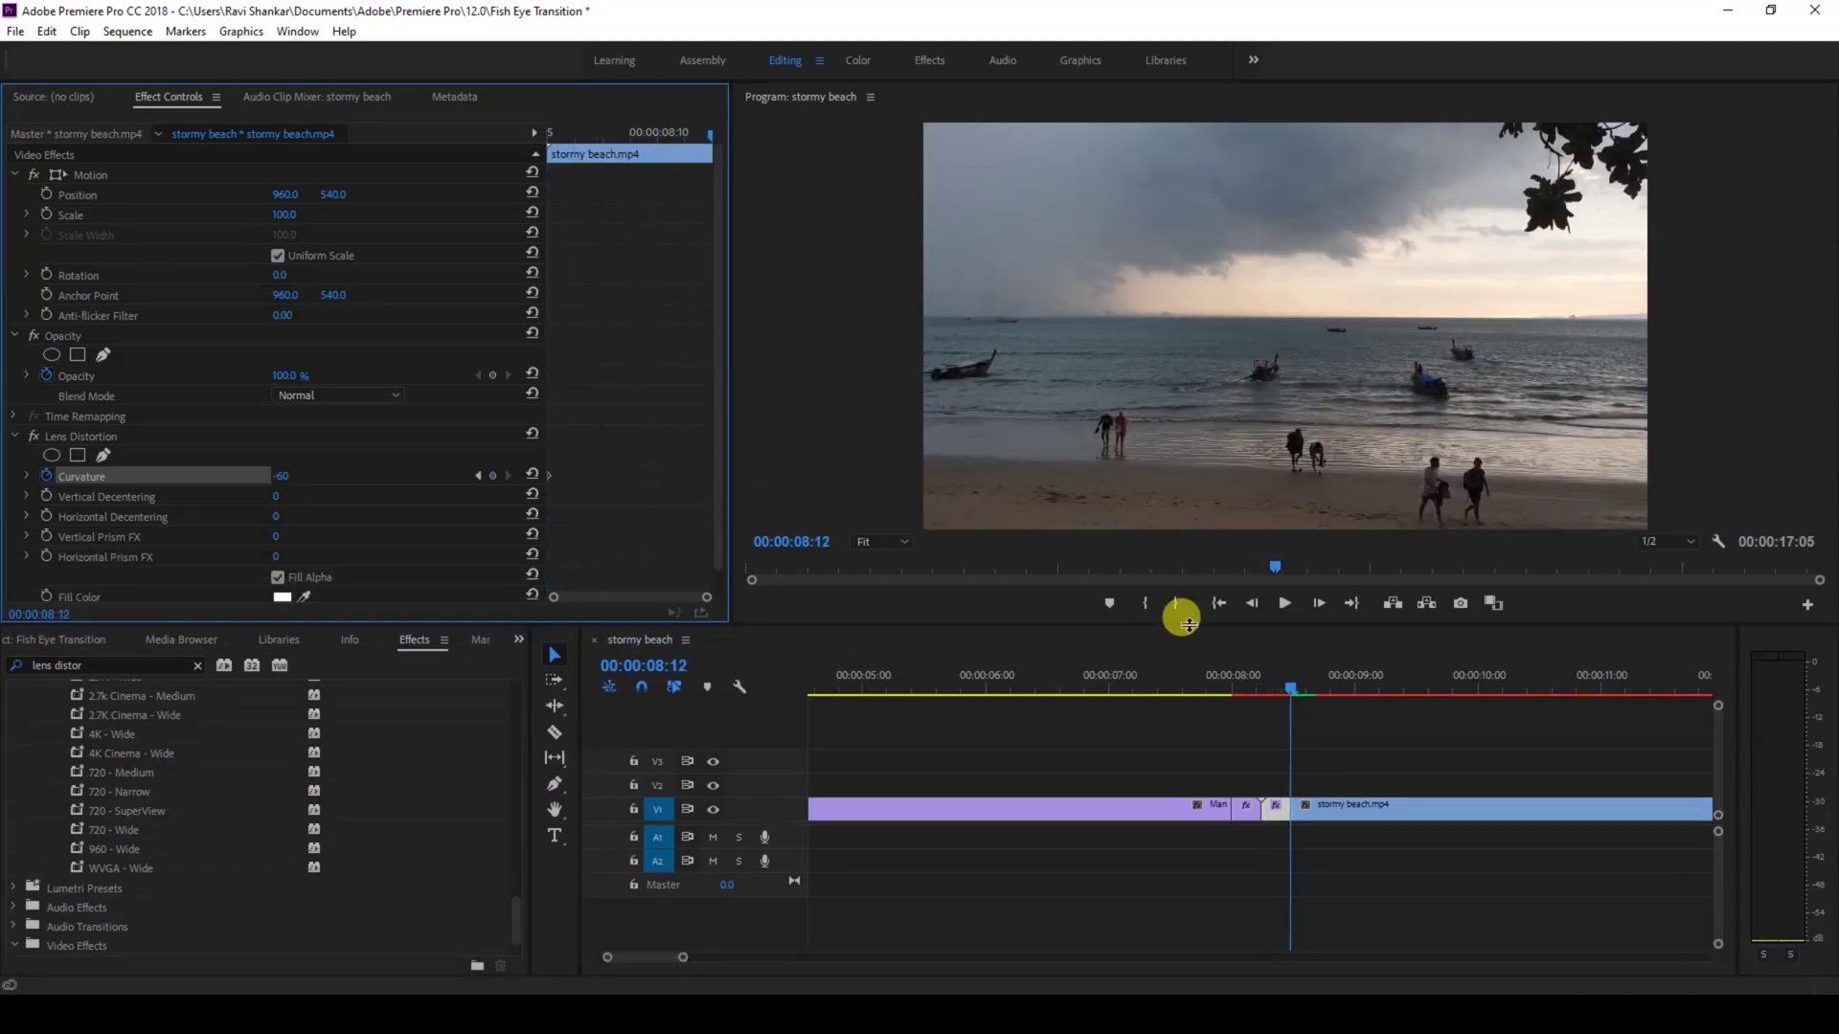
pyautogui.moveTo(280, 481); pyautogui.dragTo(297, 478)
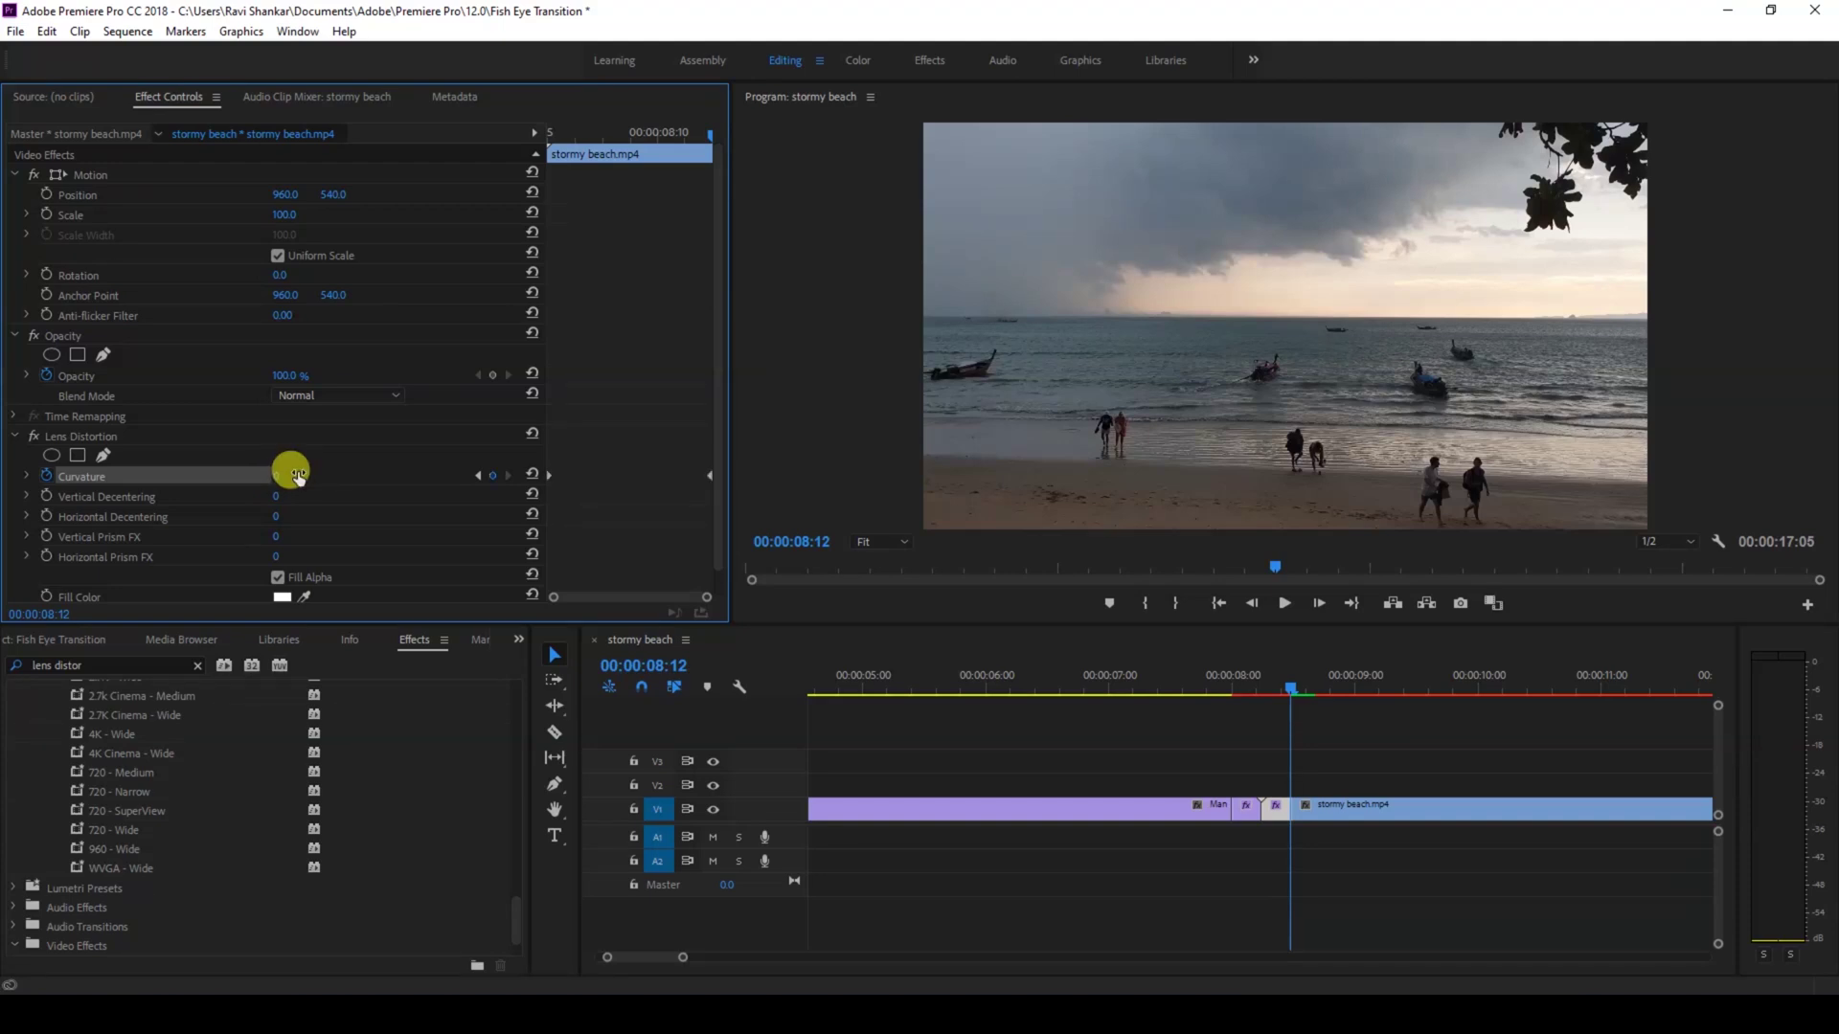
pyautogui.click(1180, 689)
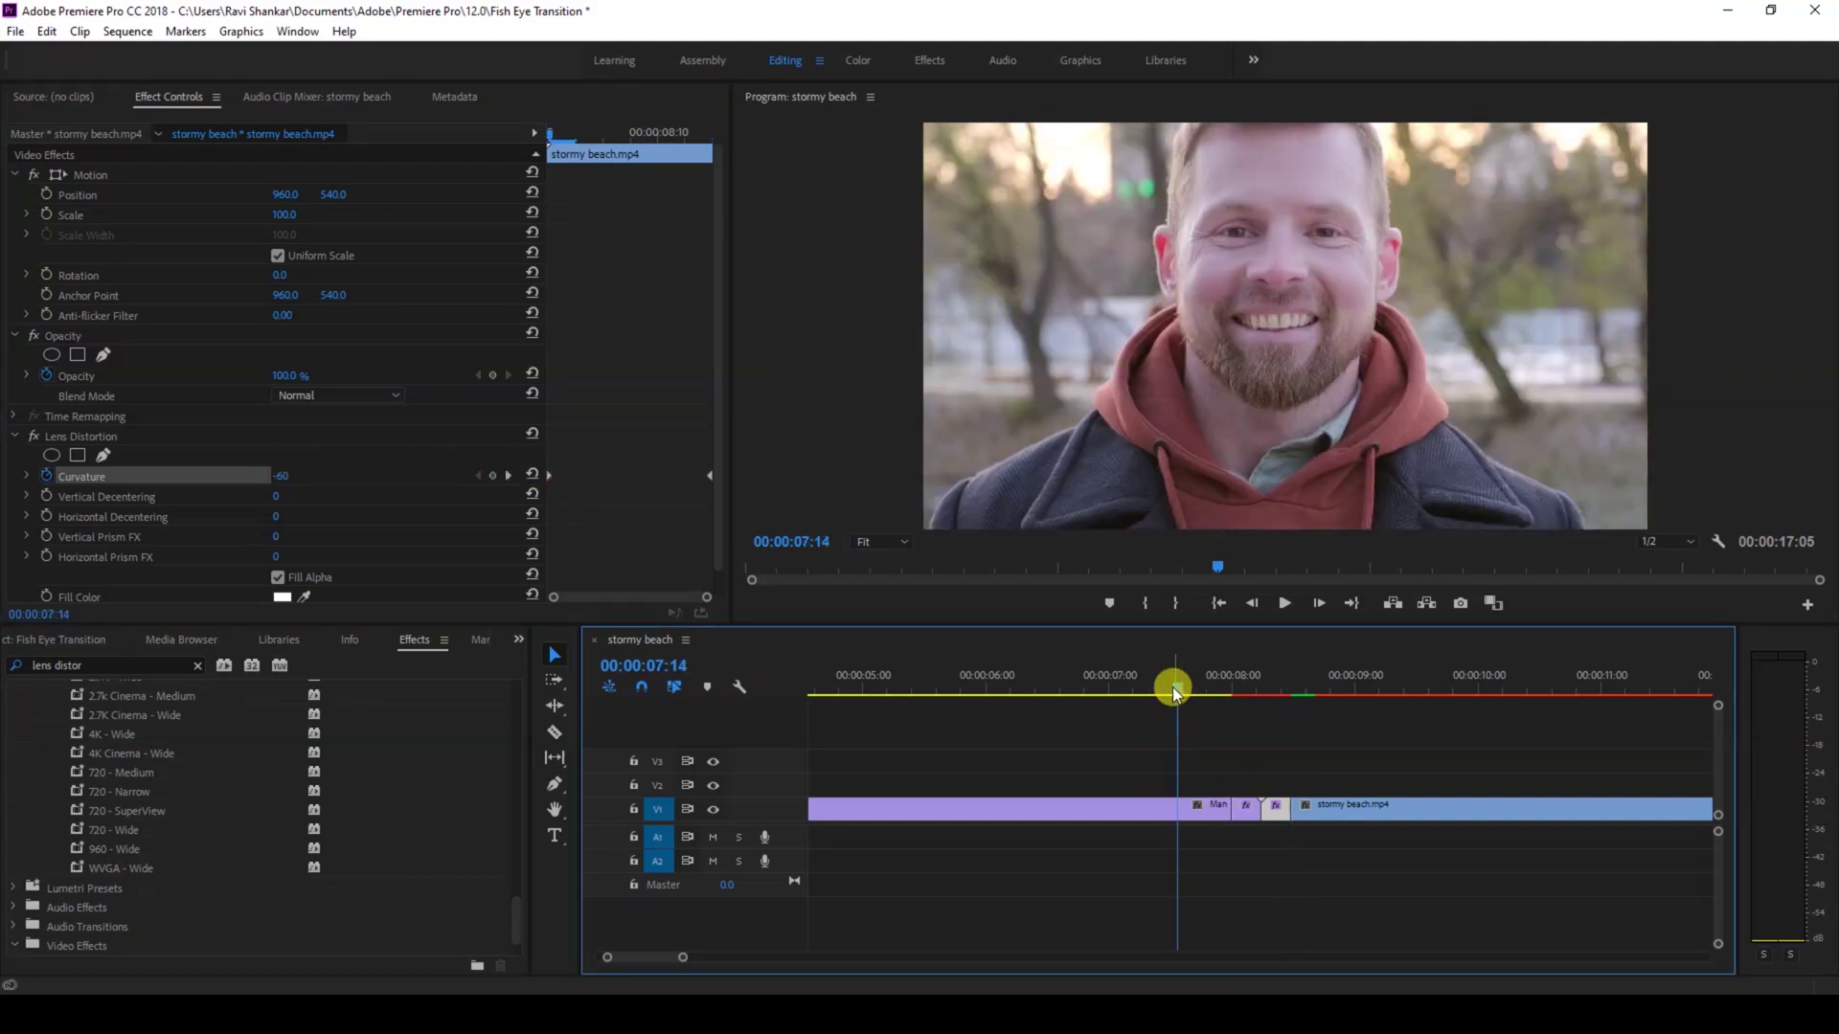
pyautogui.click(917, 686)
pyautogui.press('space')
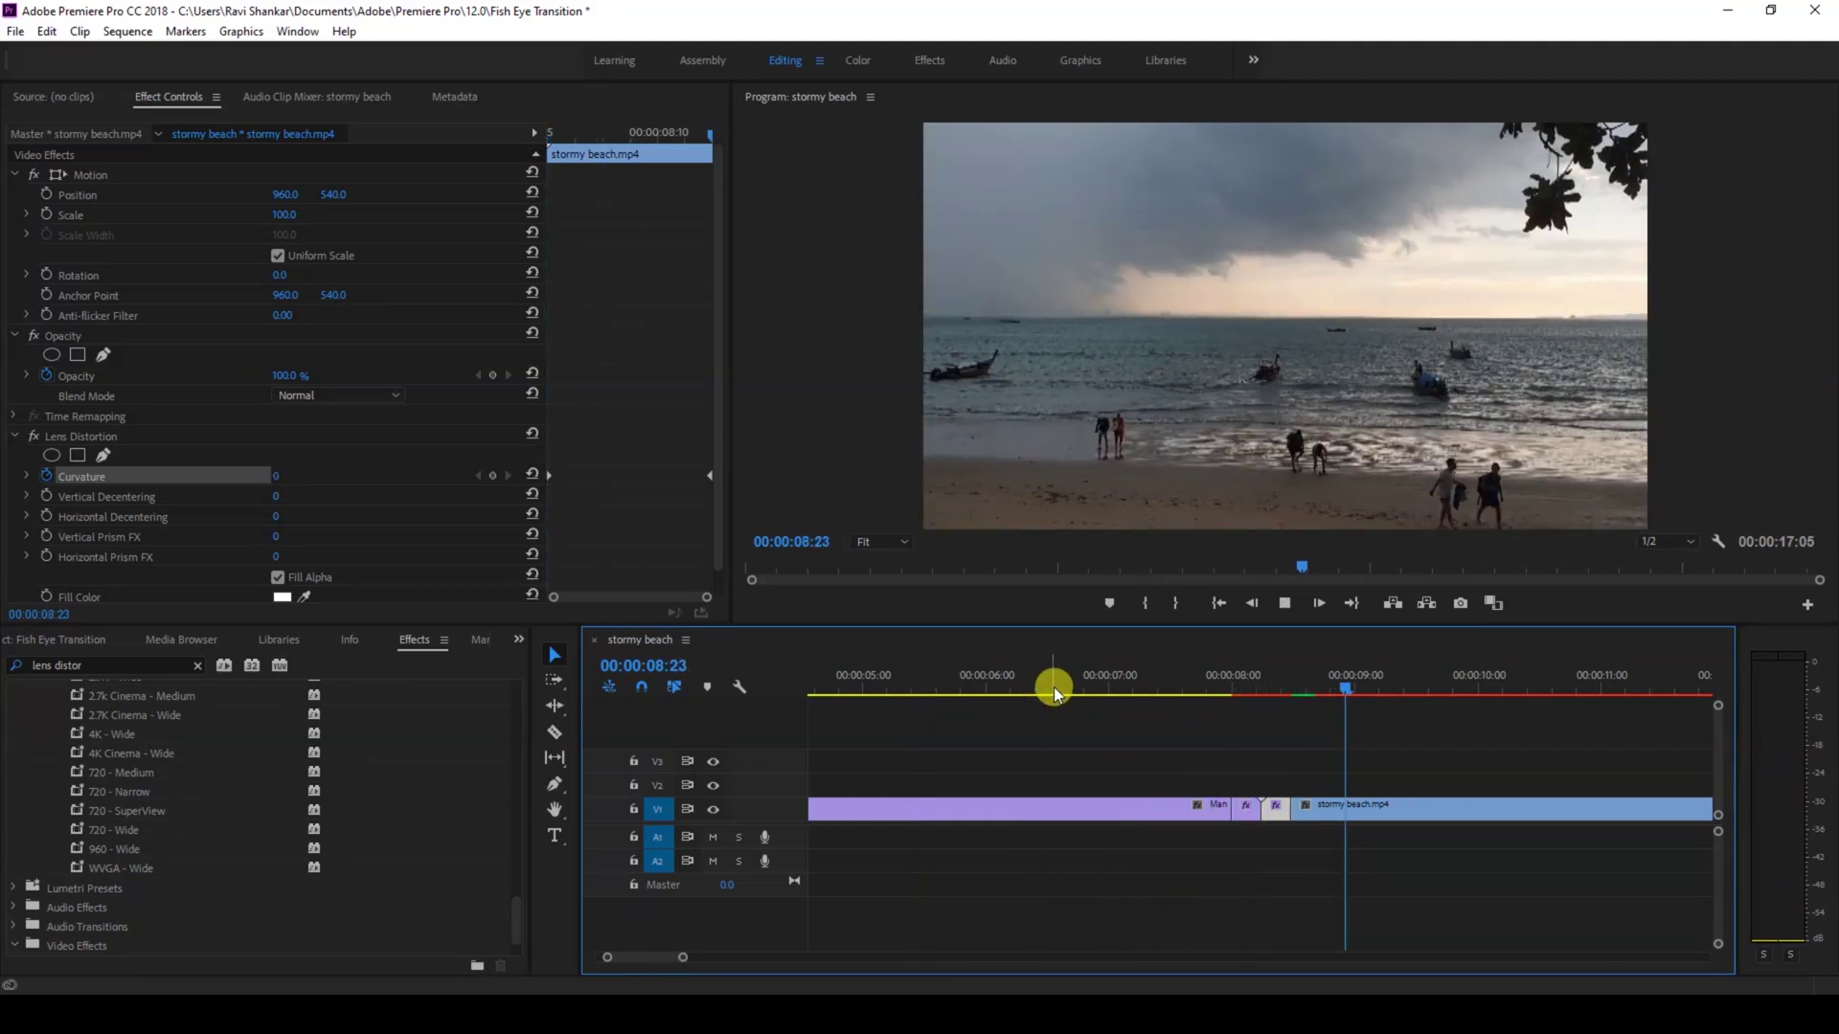
pyautogui.click(1053, 687)
pyautogui.click(1151, 682)
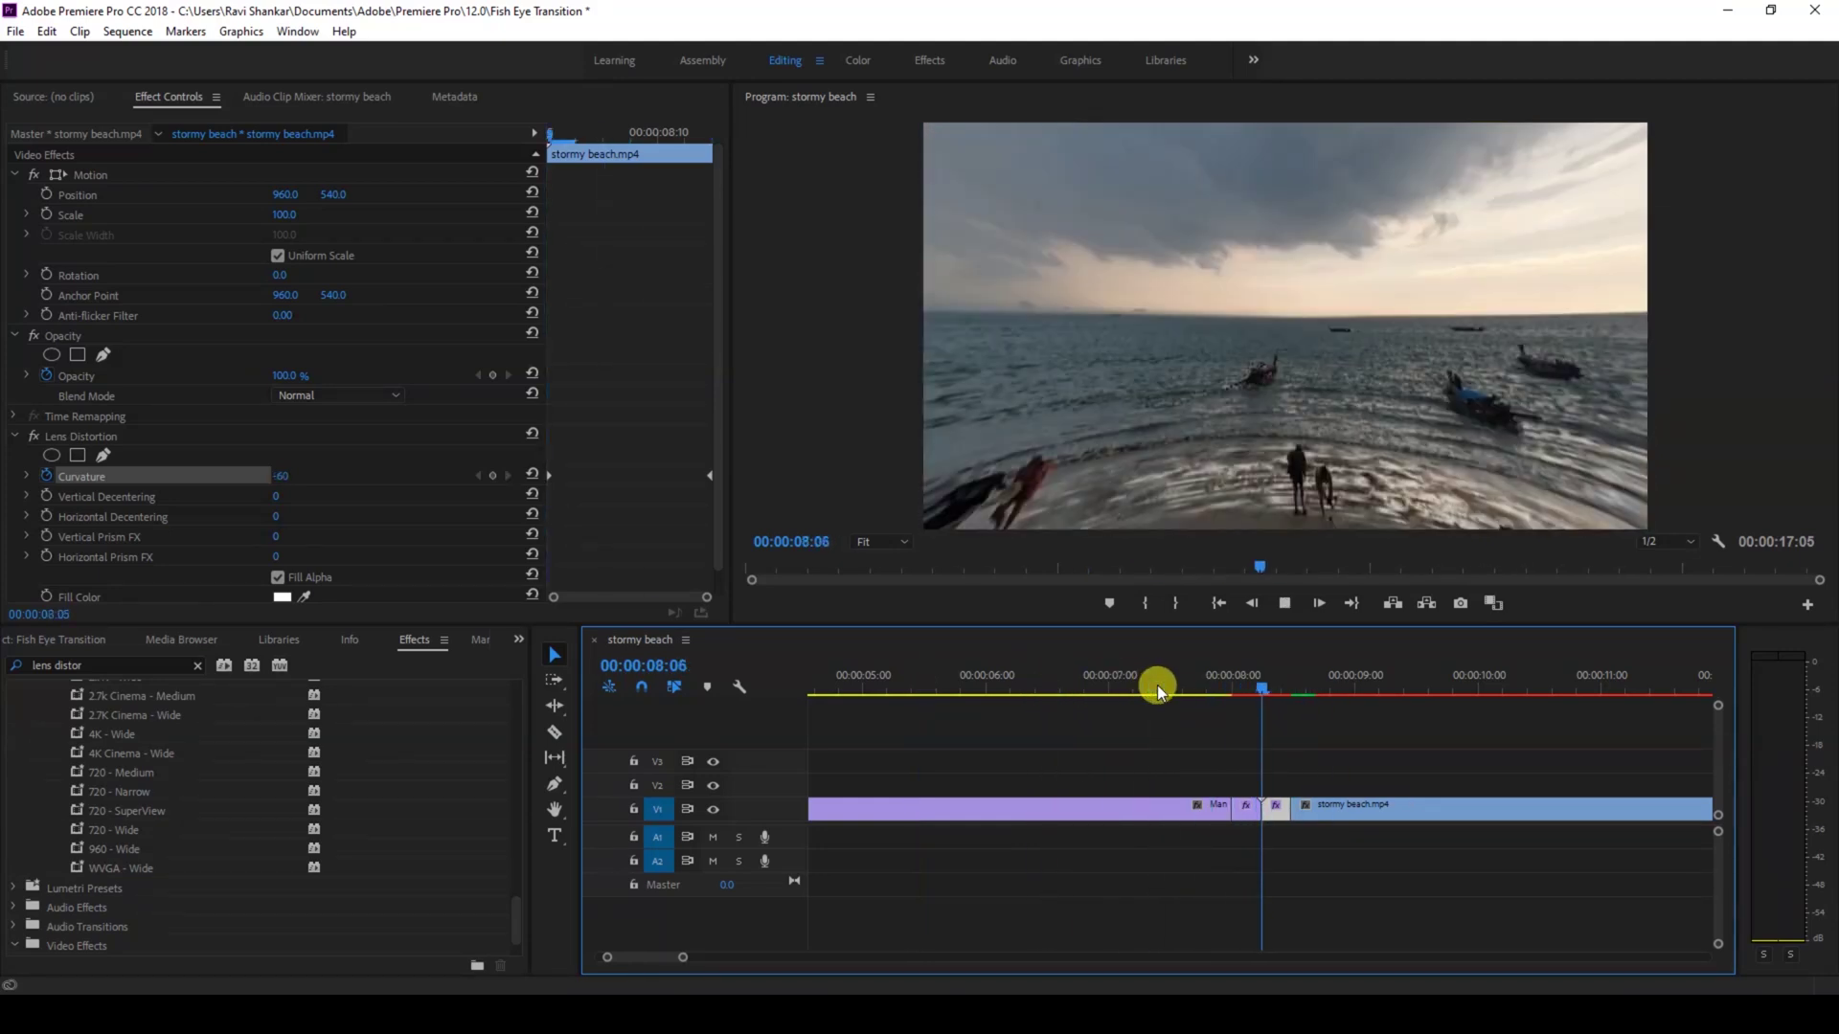
pyautogui.click(1156, 686)
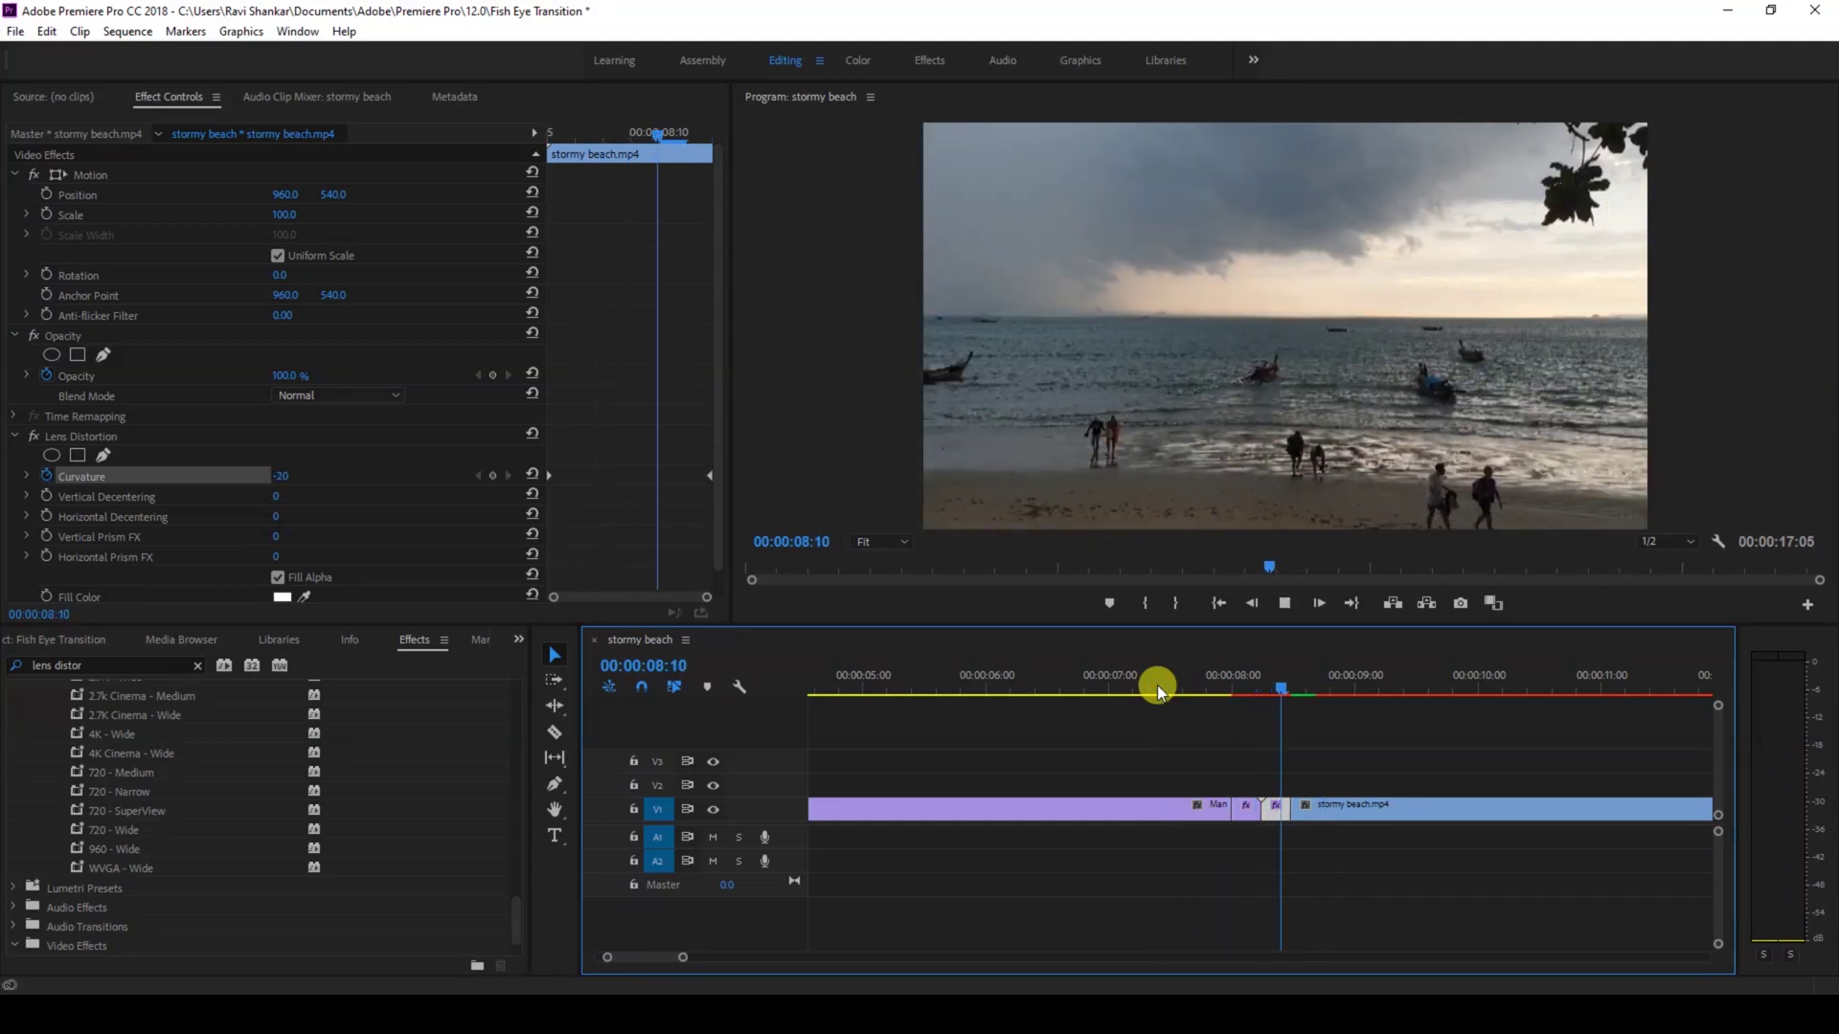
pyautogui.click(1157, 685)
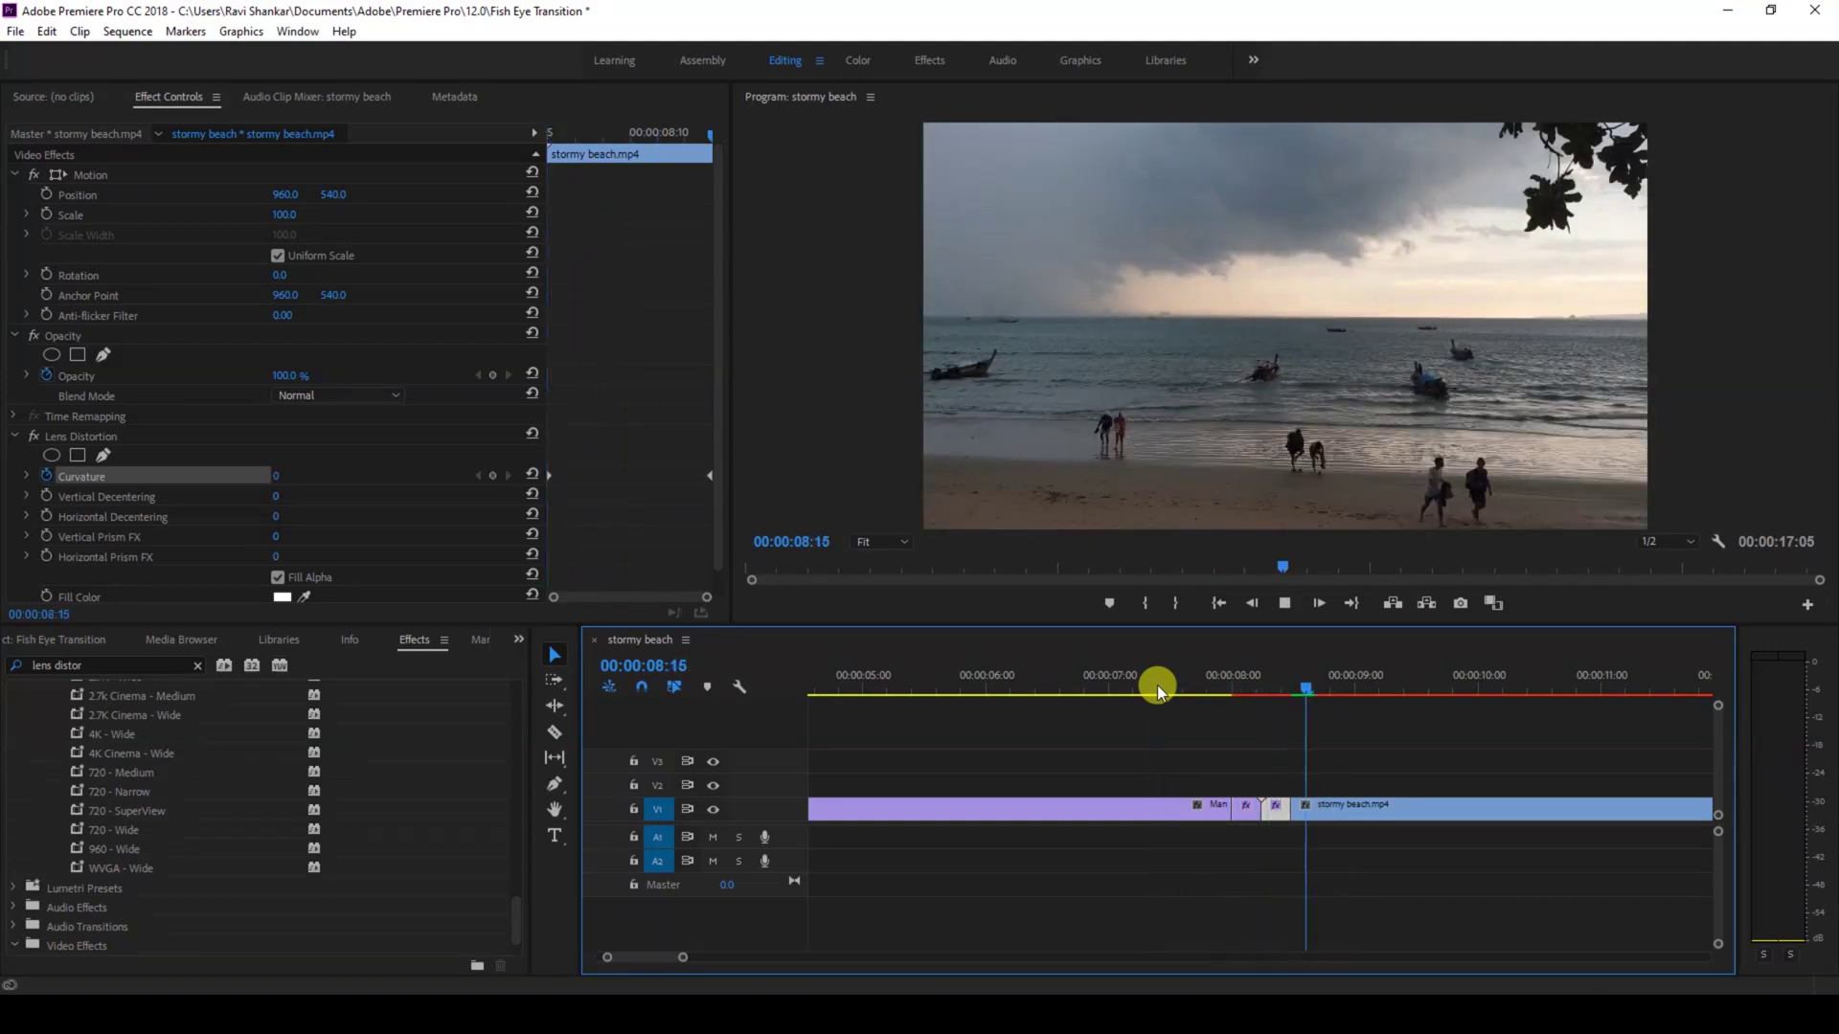
pyautogui.click(1156, 686)
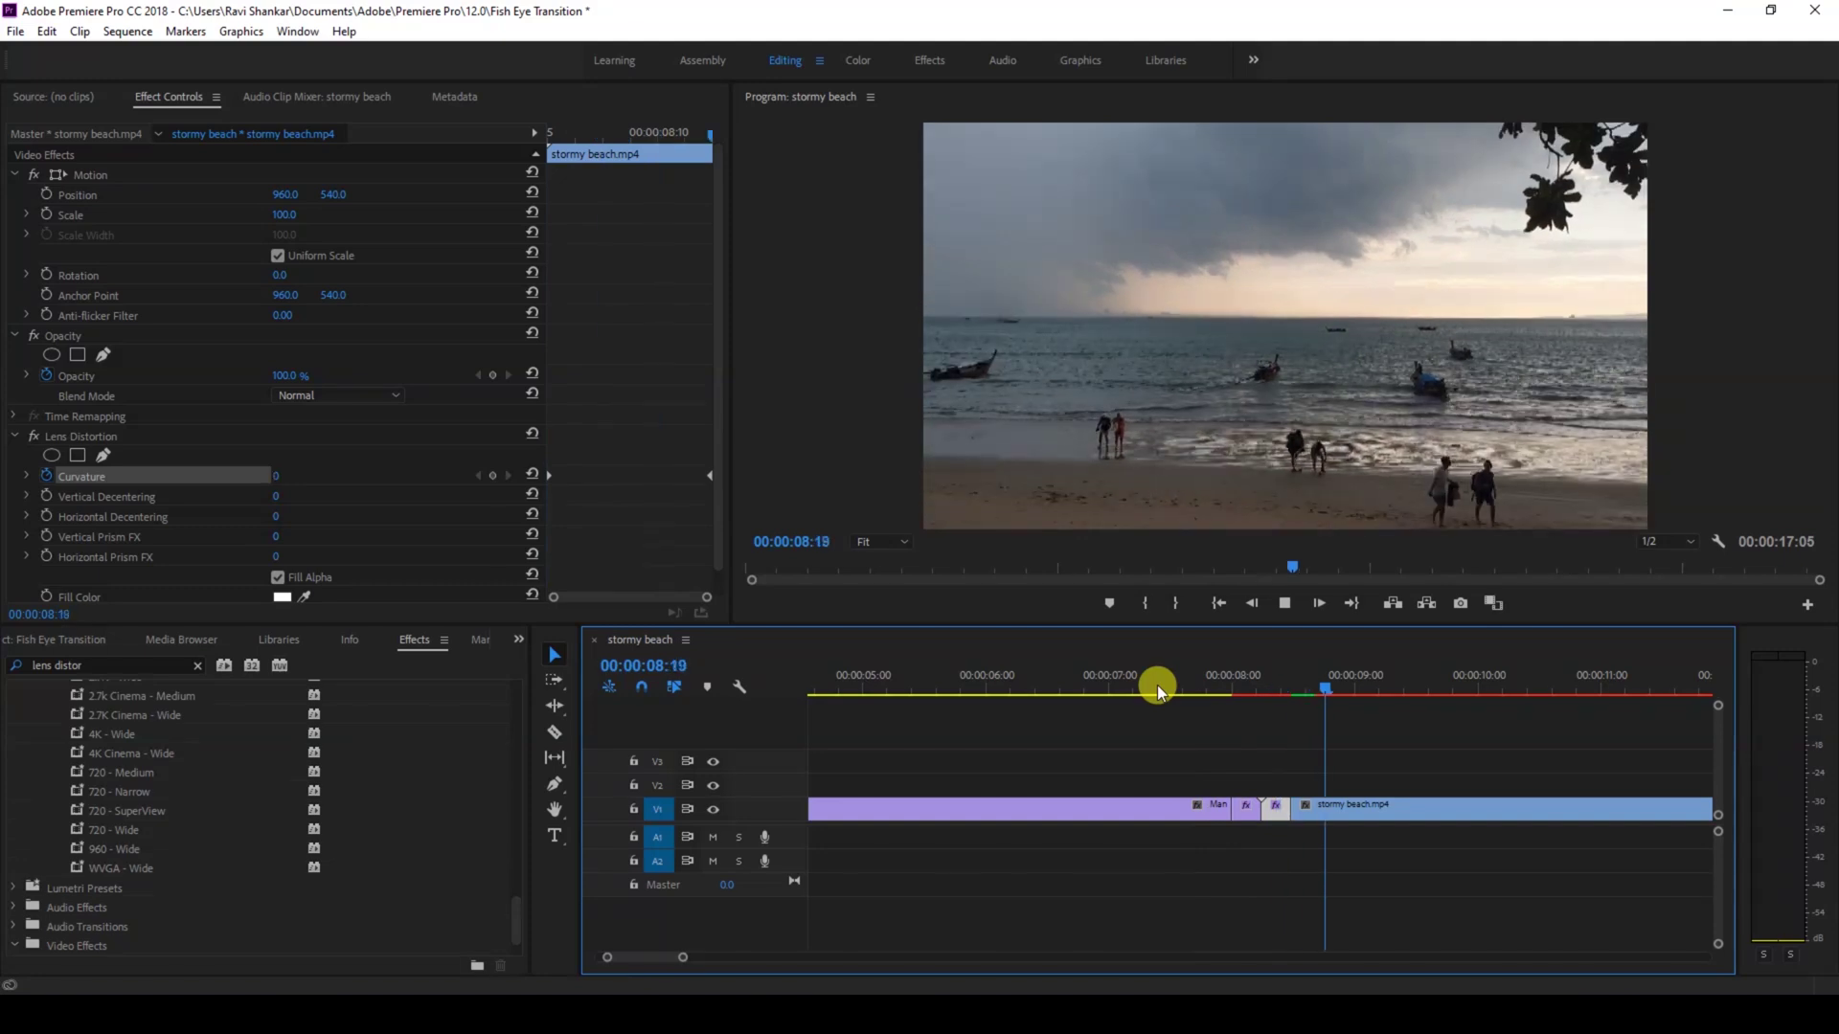
pyautogui.press('space')
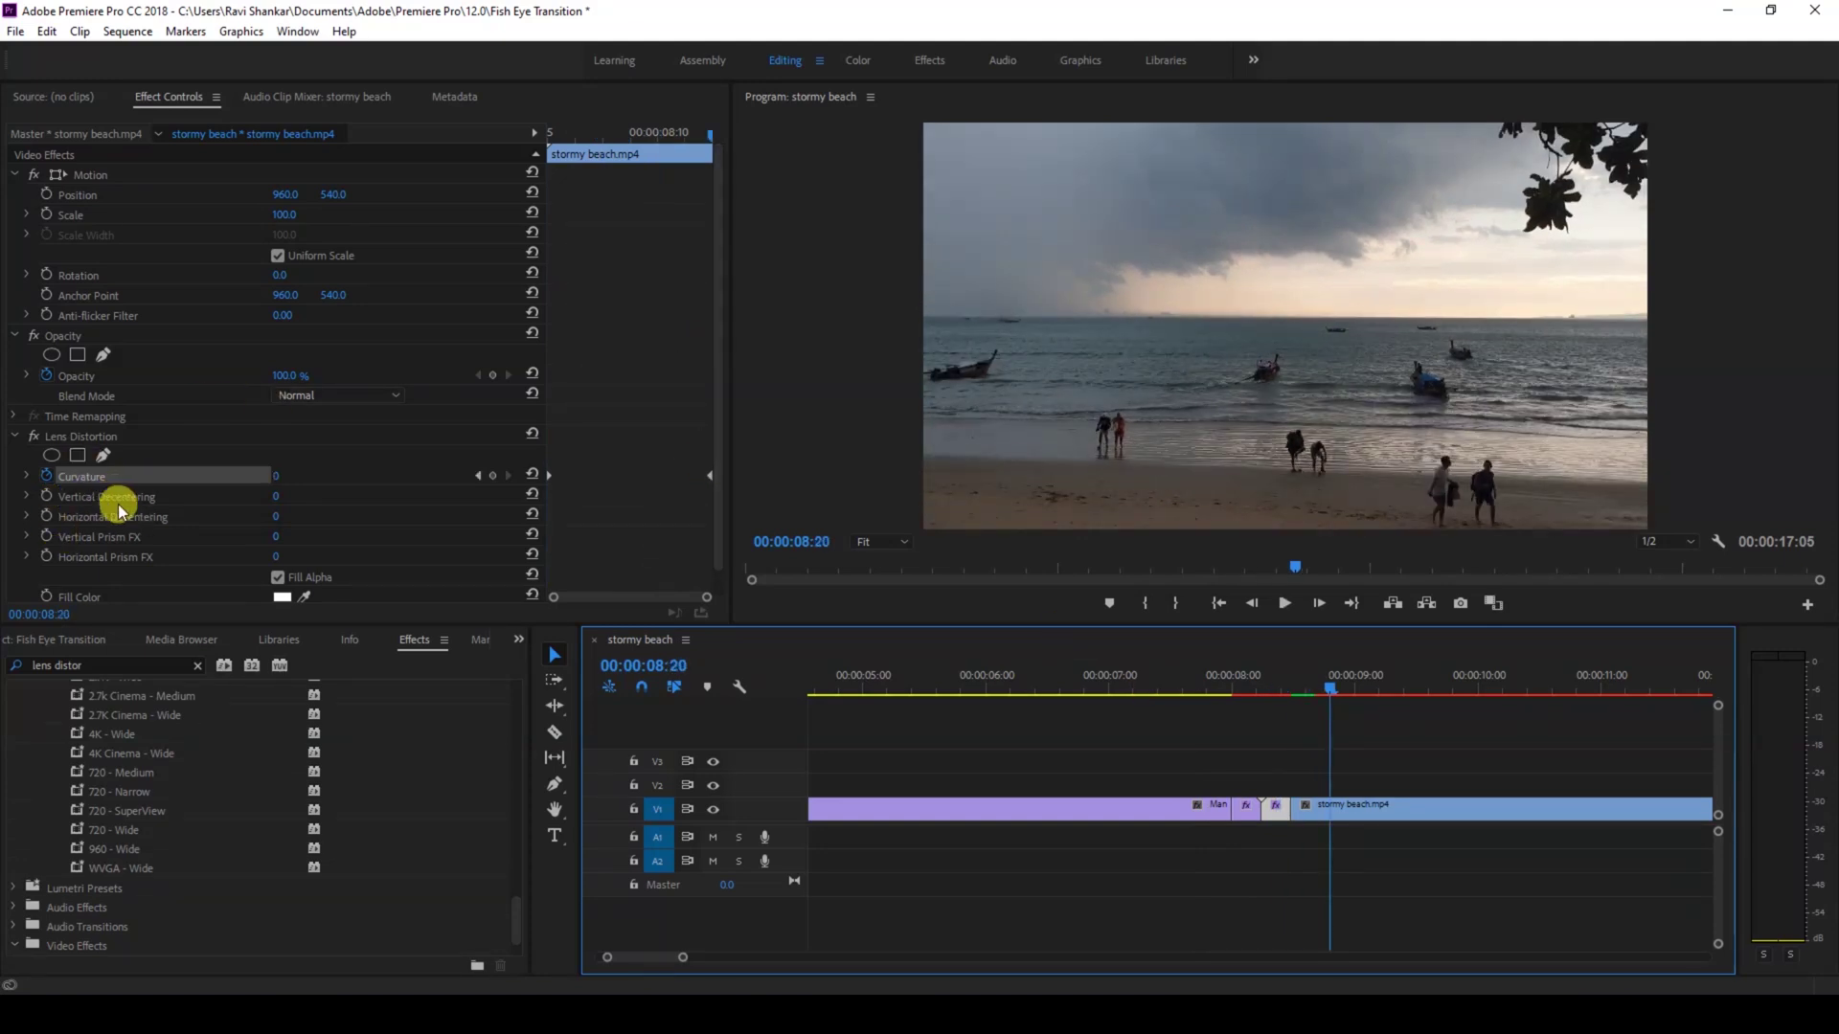
pyautogui.scroll(-1, 123, 512)
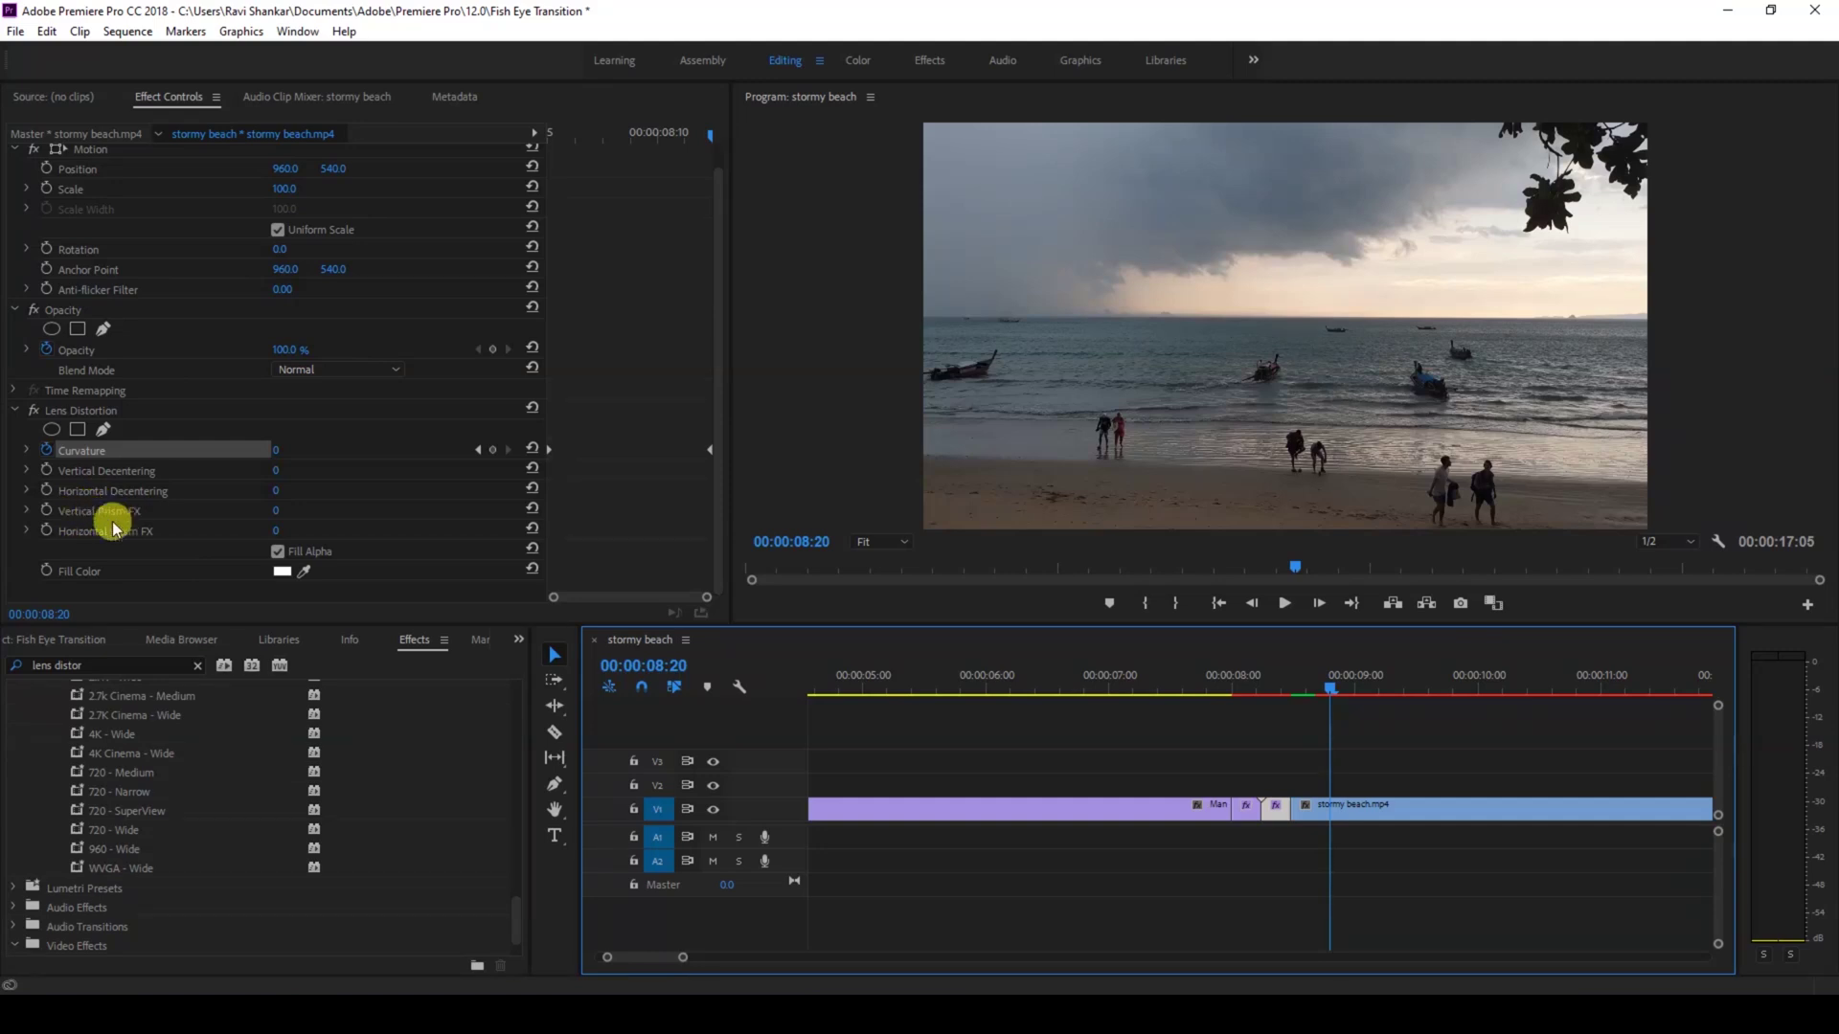
pyautogui.moveTo(1230, 685); pyautogui.dragTo(1242, 696)
pyautogui.press('Right')
pyautogui.press('Right')
pyautogui.press('Right')
pyautogui.press('Right')
pyautogui.press('Right')
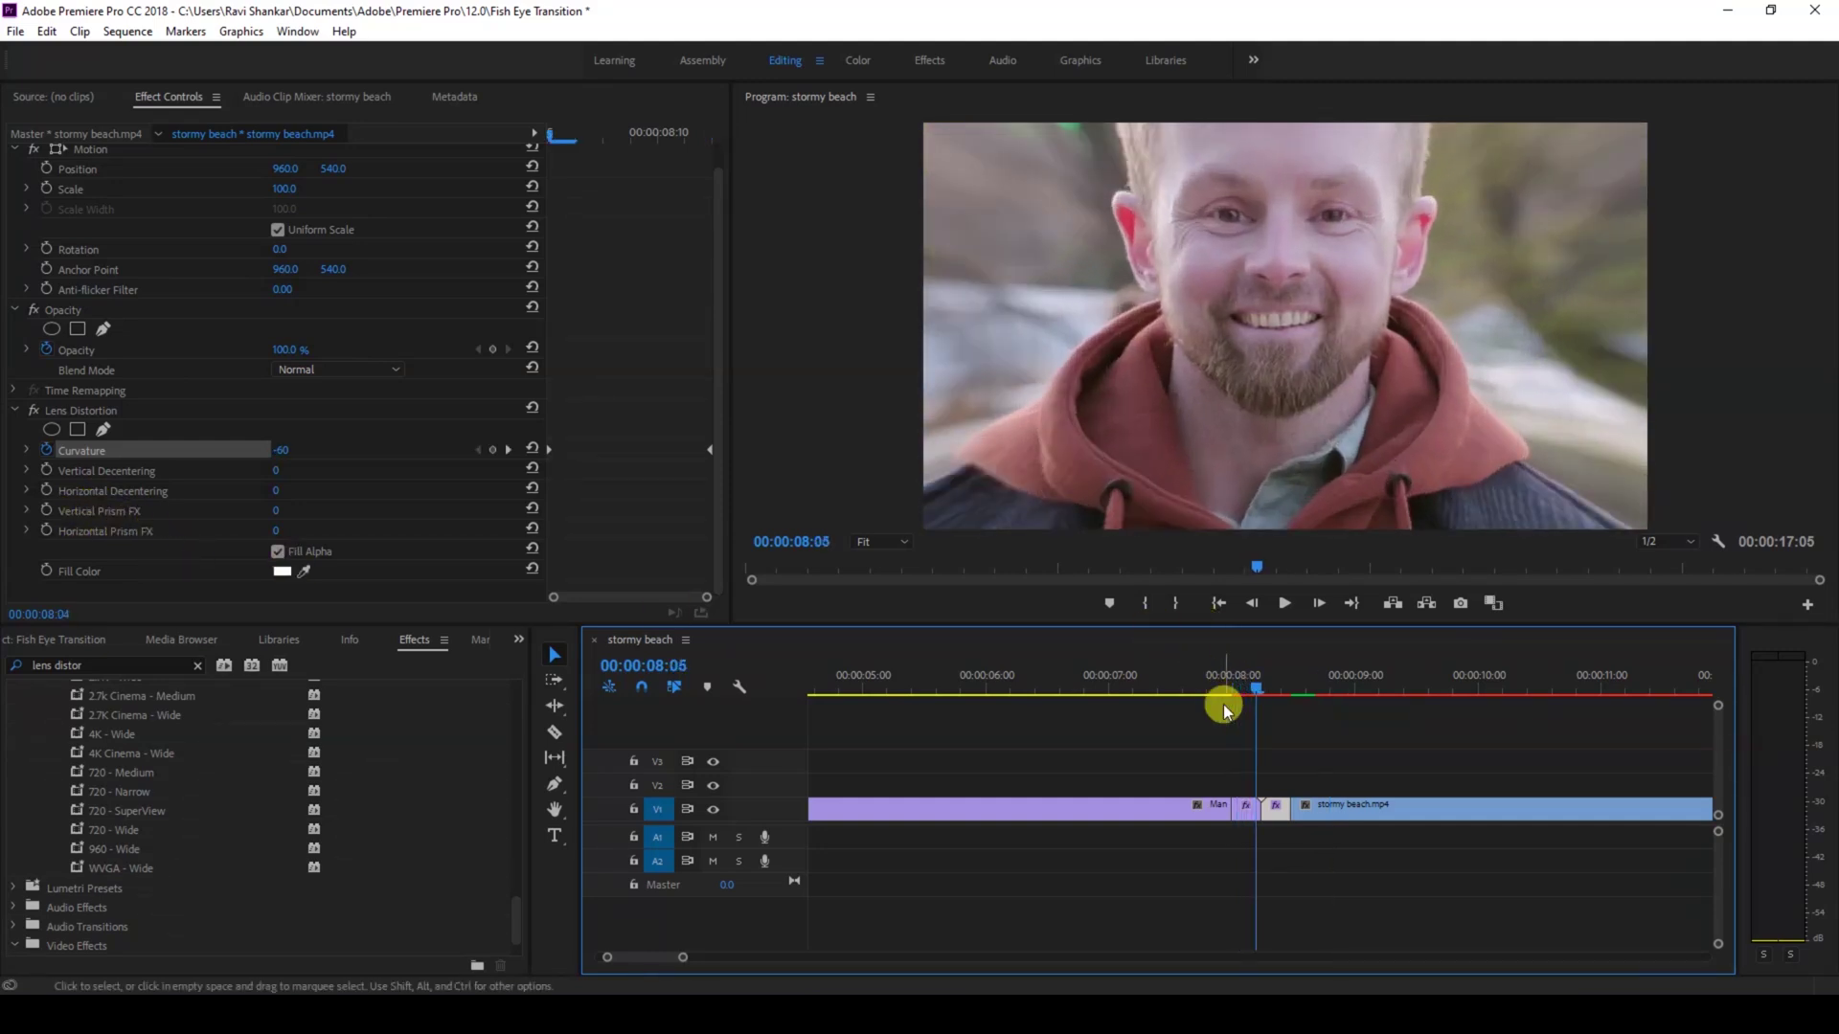
pyautogui.press('Right')
pyautogui.press('Right')
pyautogui.press('Right')
pyautogui.press('Right')
pyautogui.press('Right')
pyautogui.press('Right')
pyautogui.press('Right')
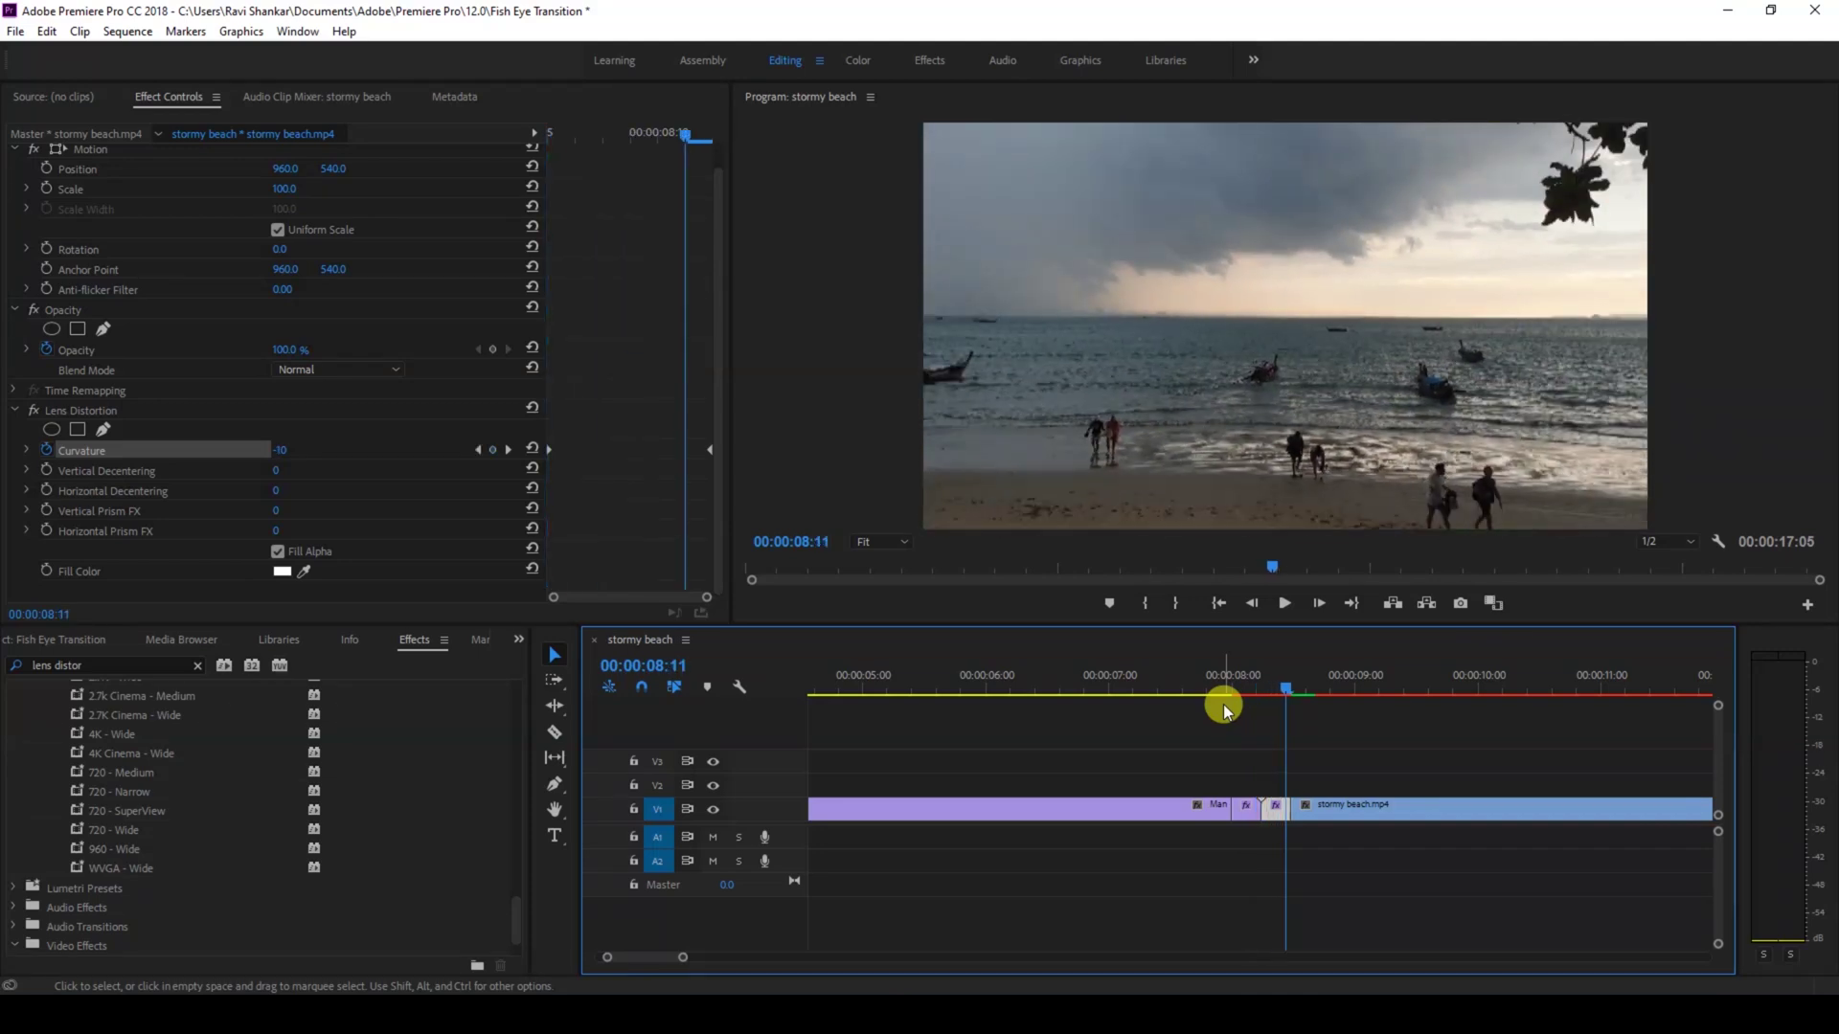
pyautogui.press('space')
pyautogui.click(1208, 688)
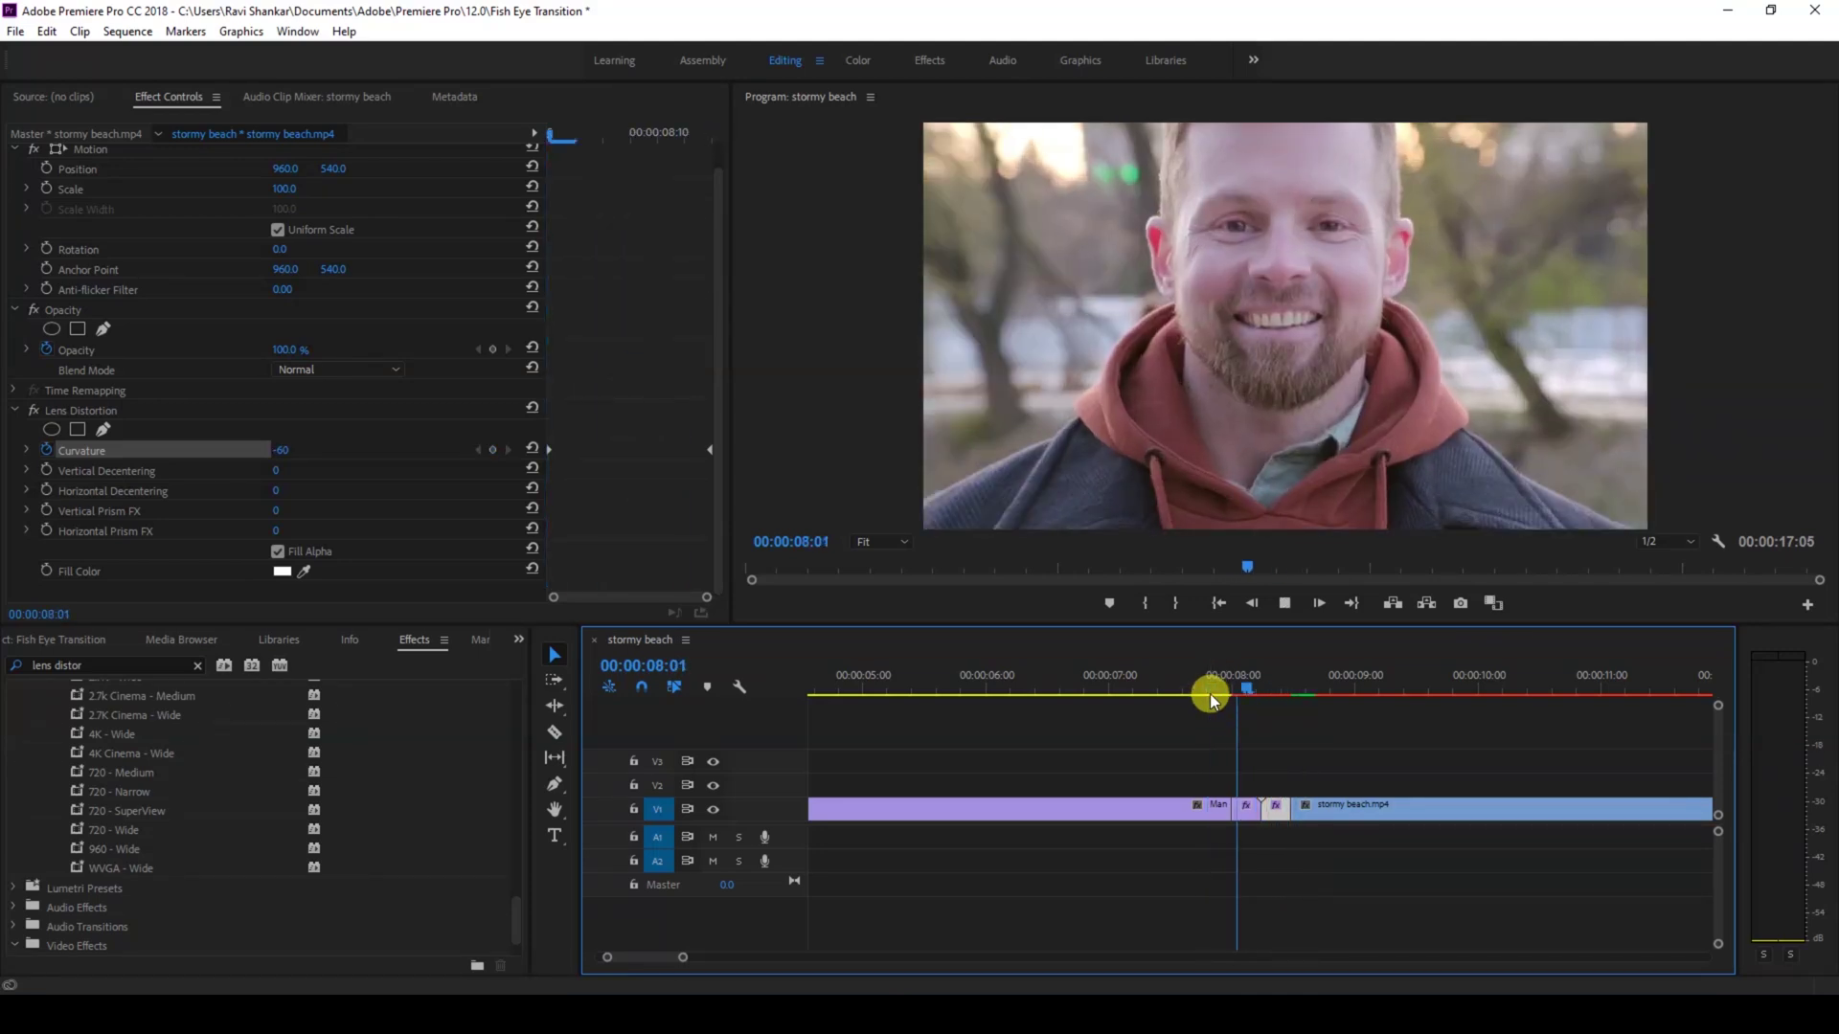
pyautogui.click(1202, 686)
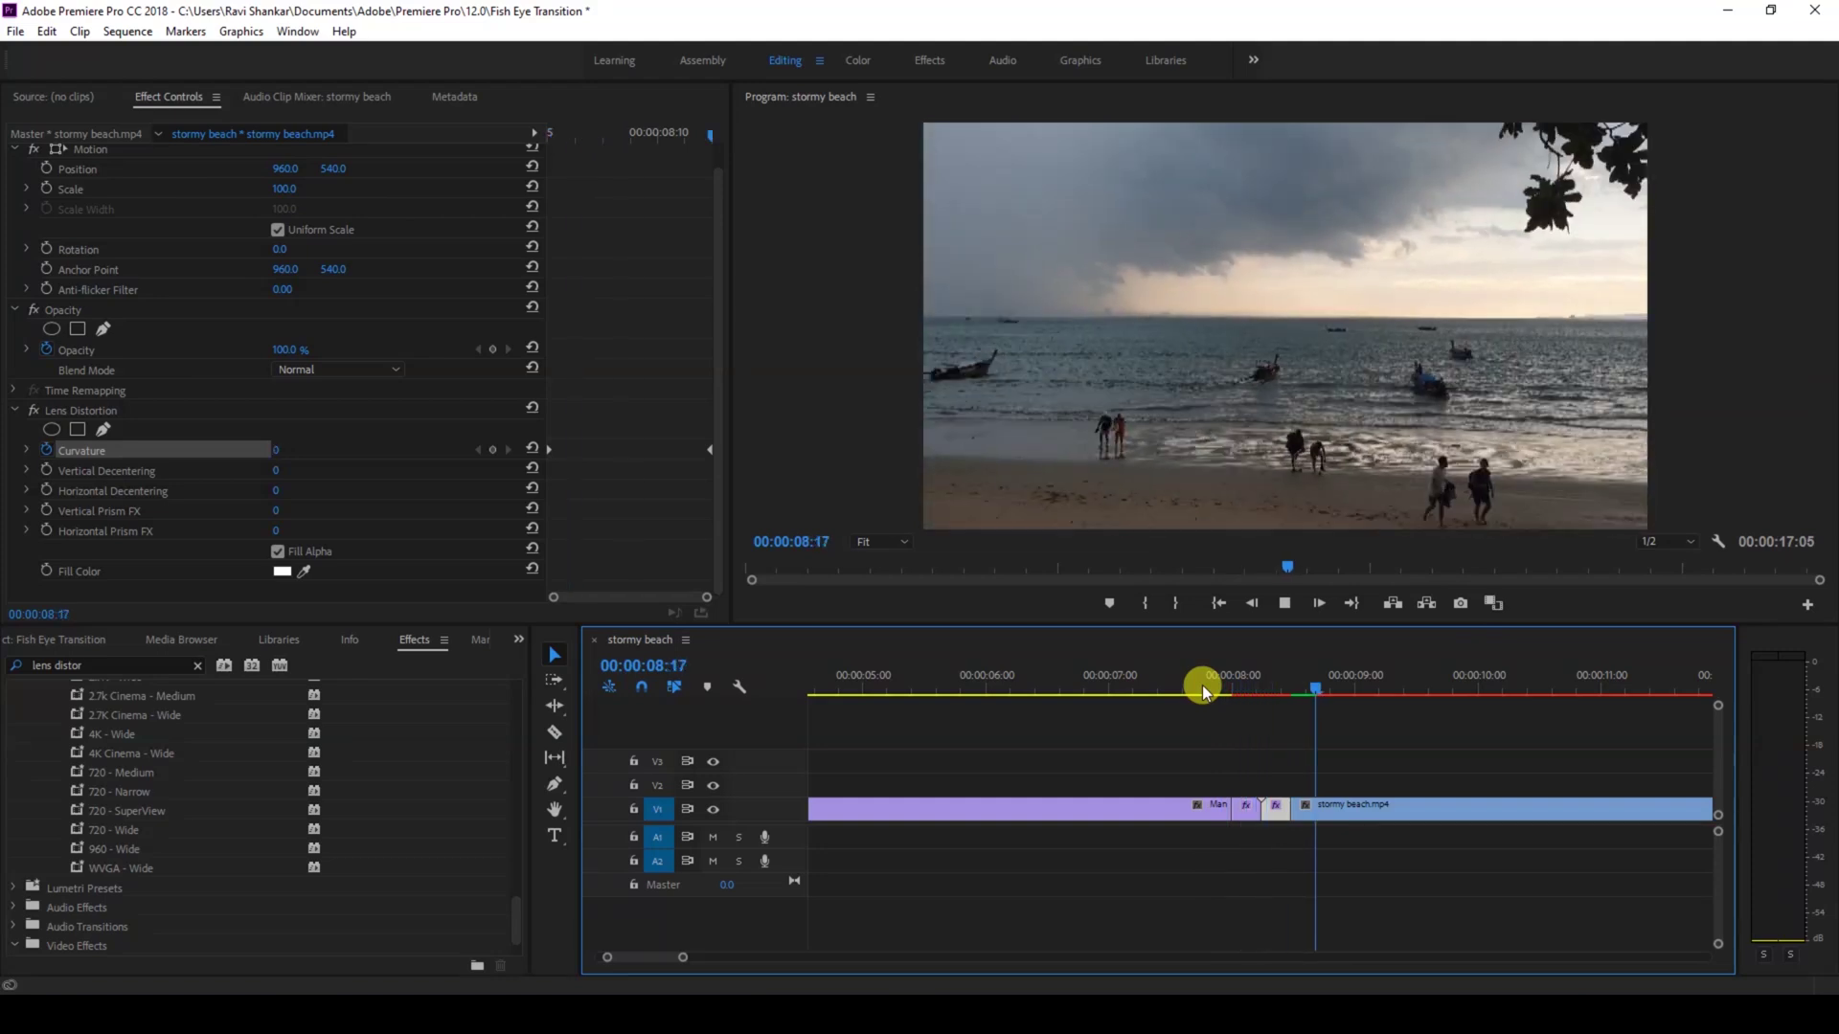
pyautogui.click(1203, 686)
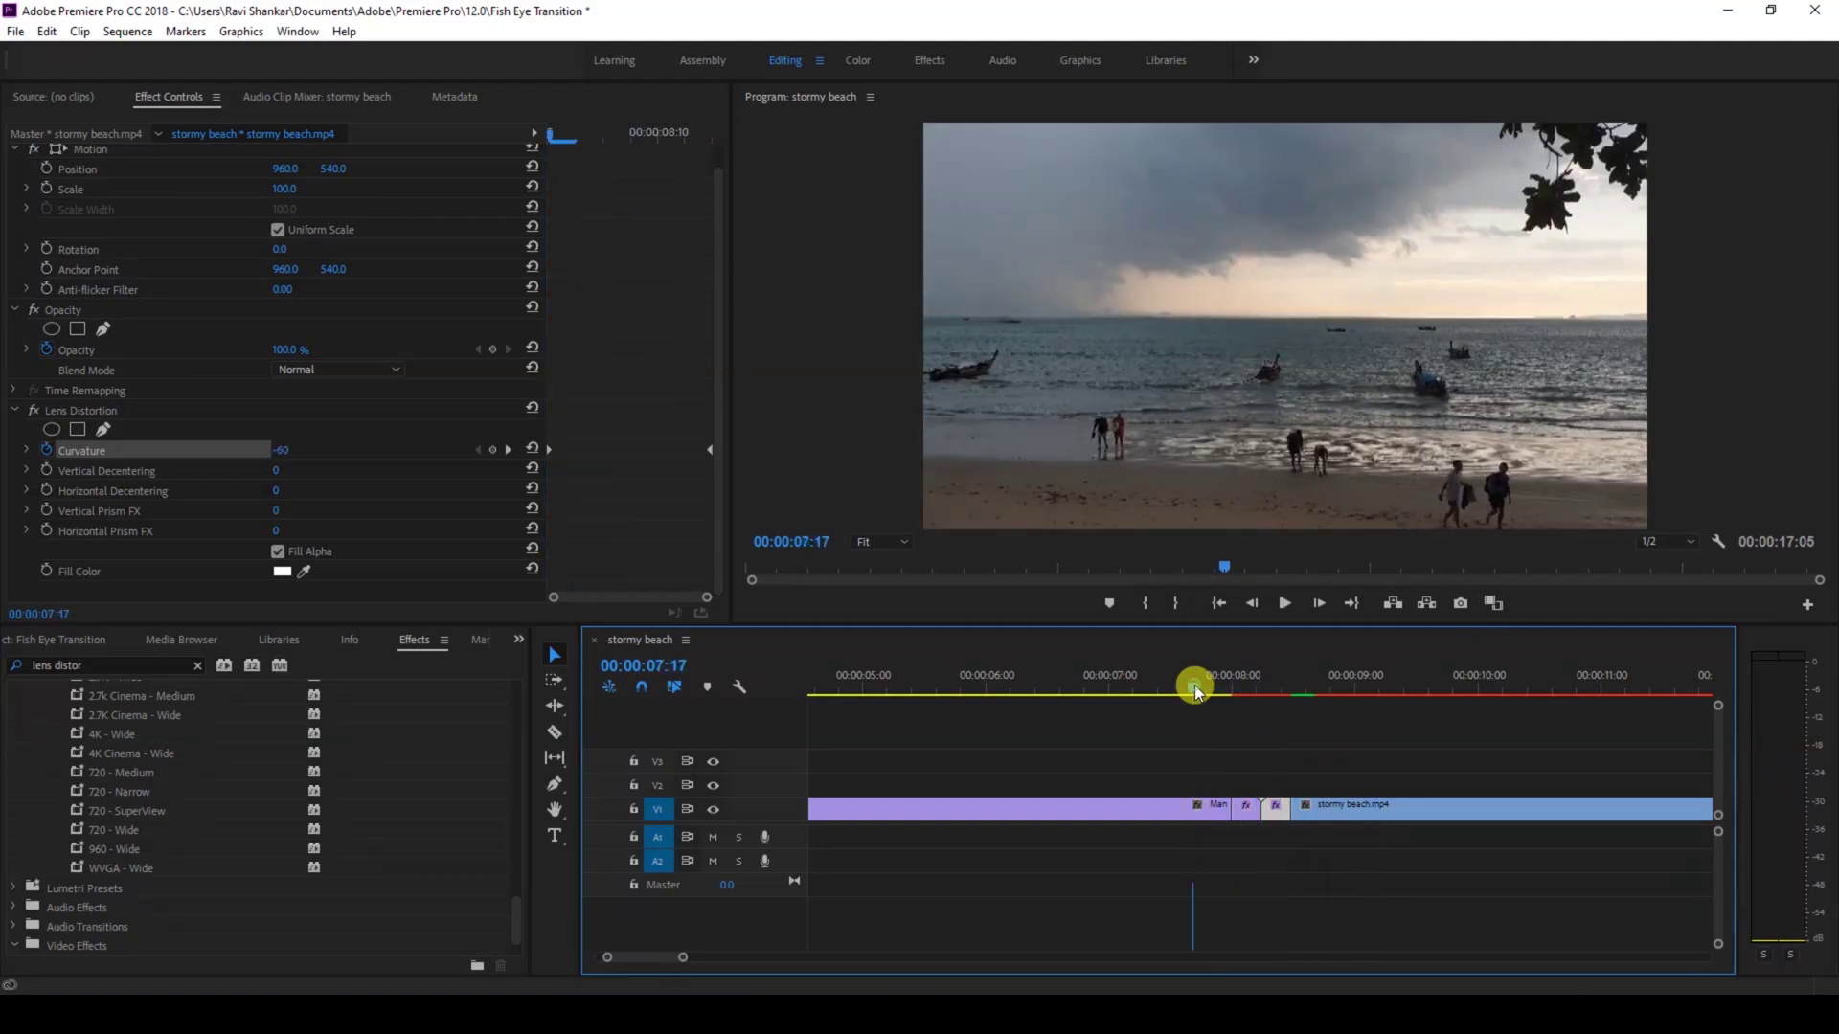
pyautogui.press('space')
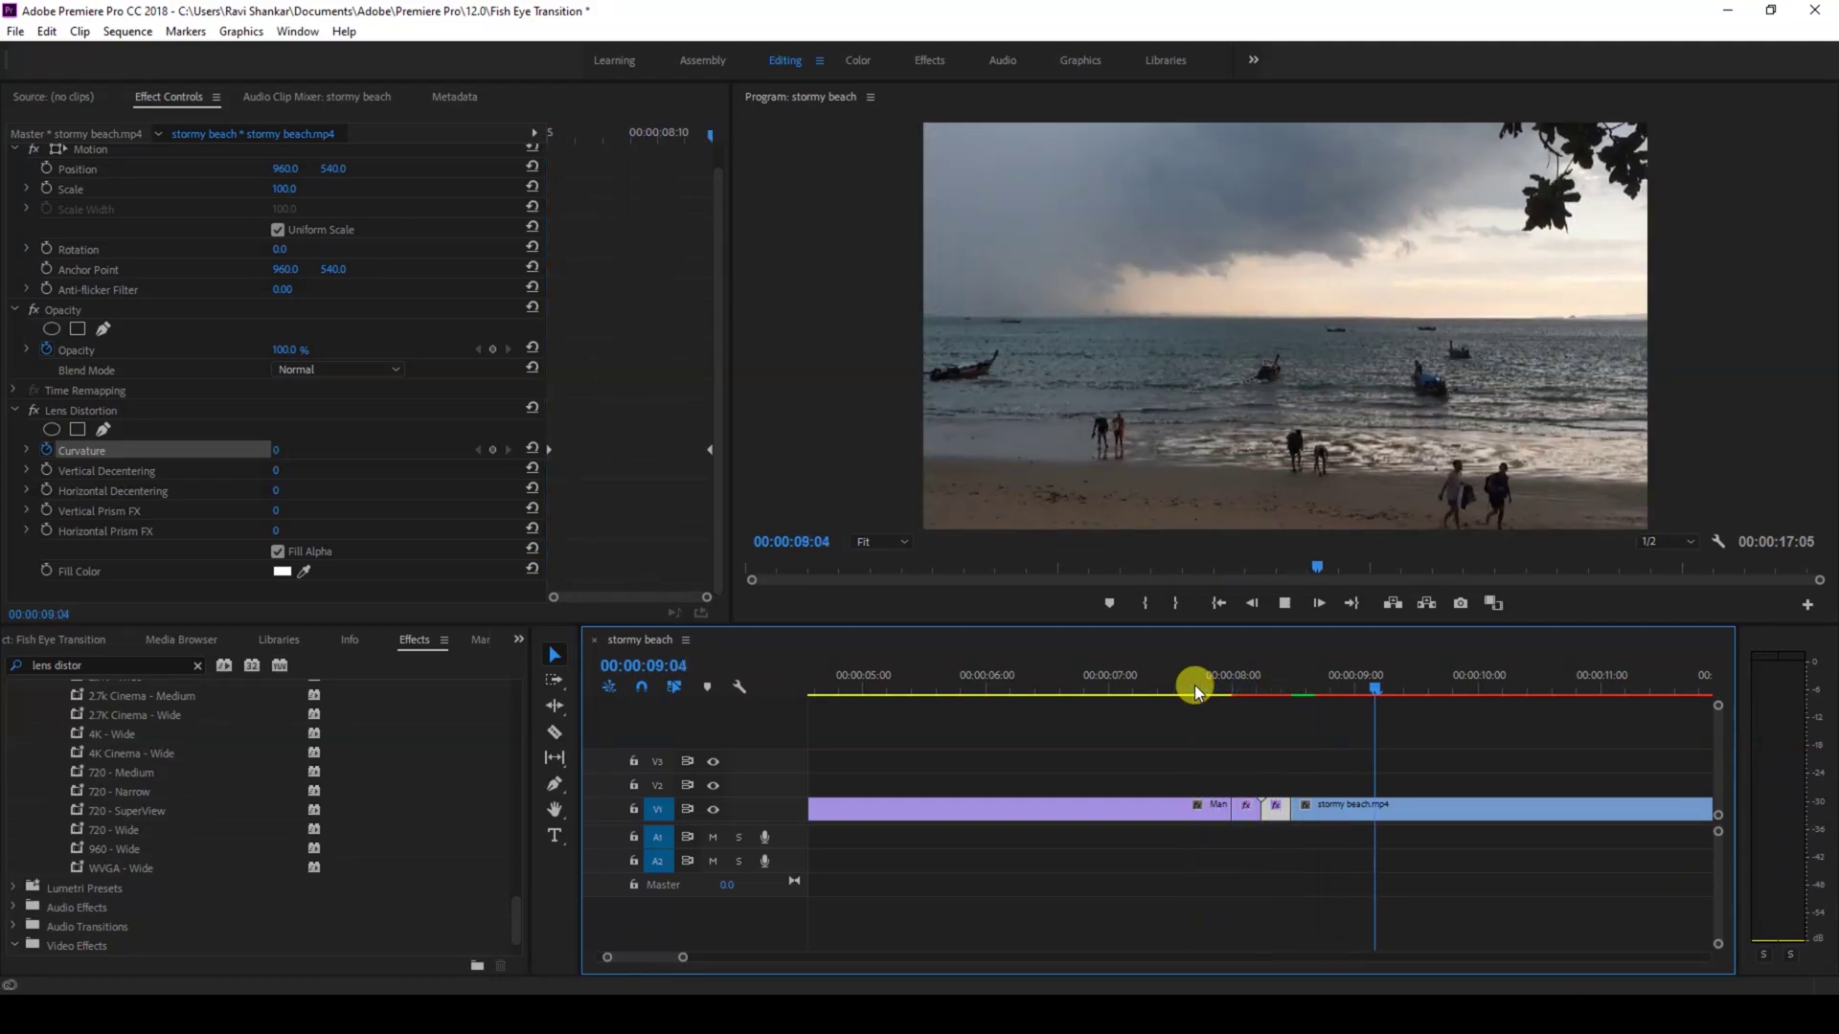
pyautogui.click(1193, 685)
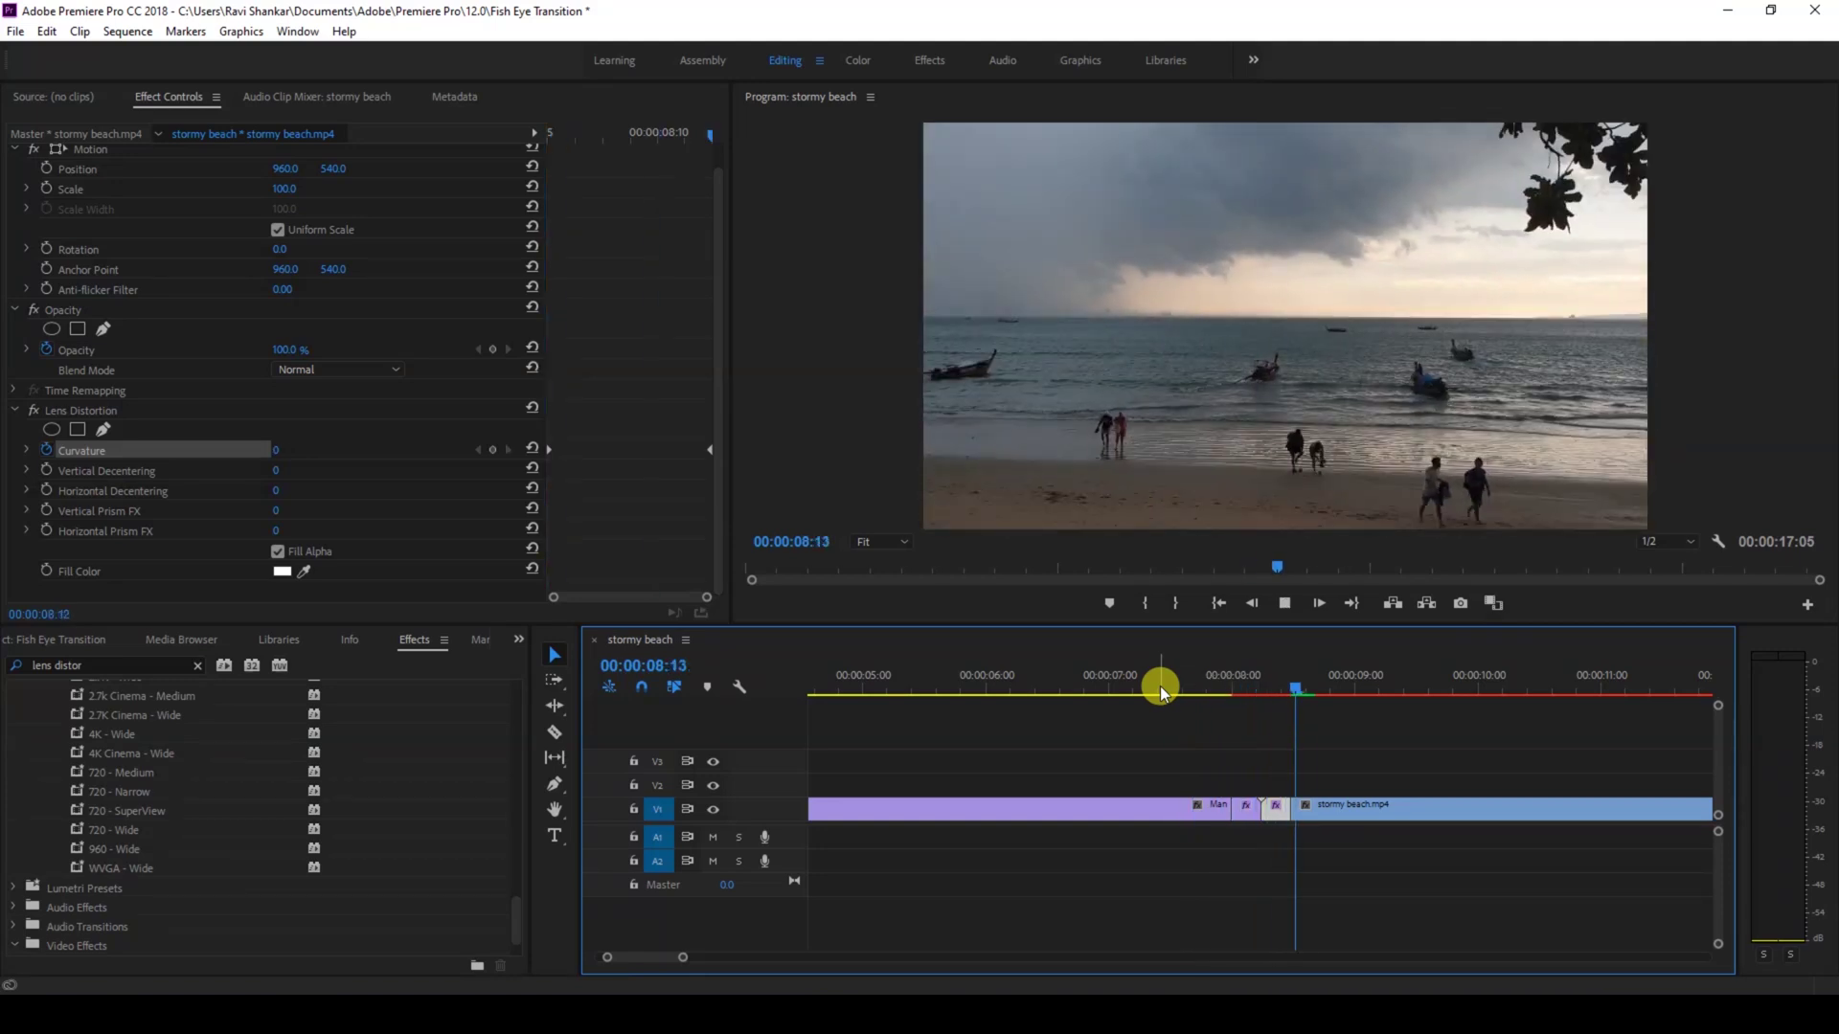
pyautogui.click(1151, 686)
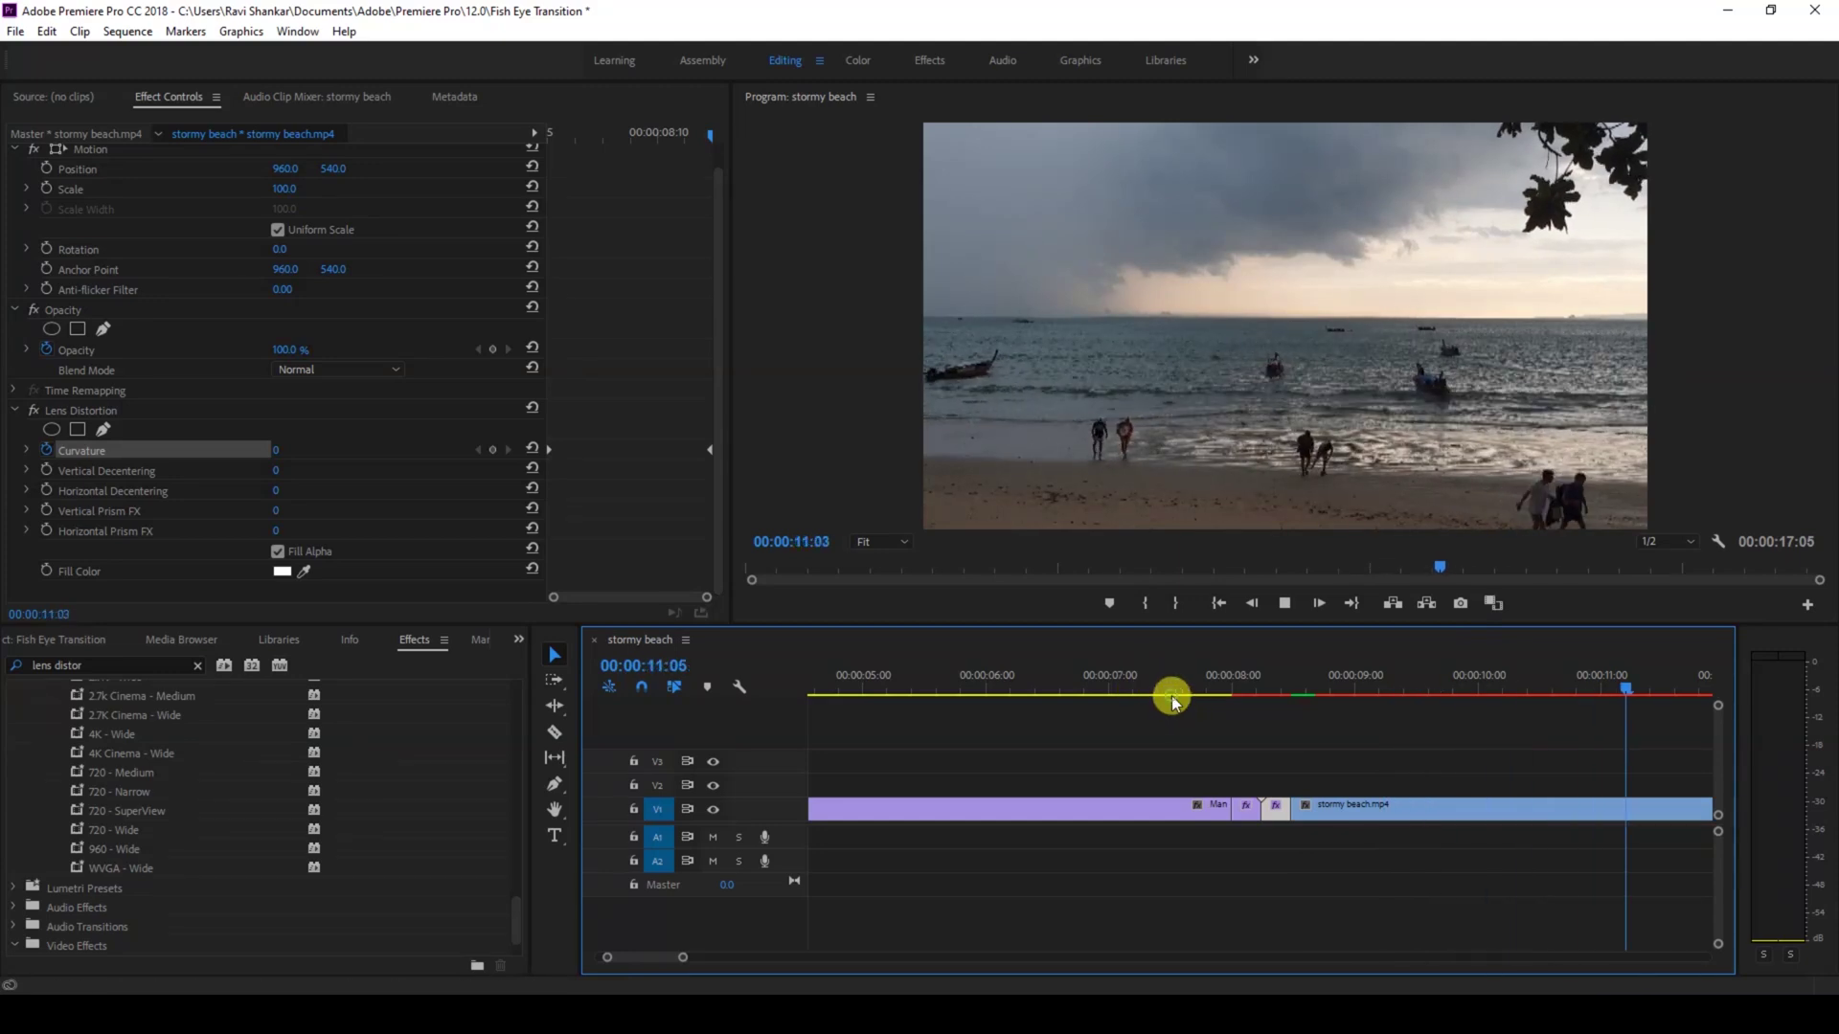
pyautogui.click(1167, 691)
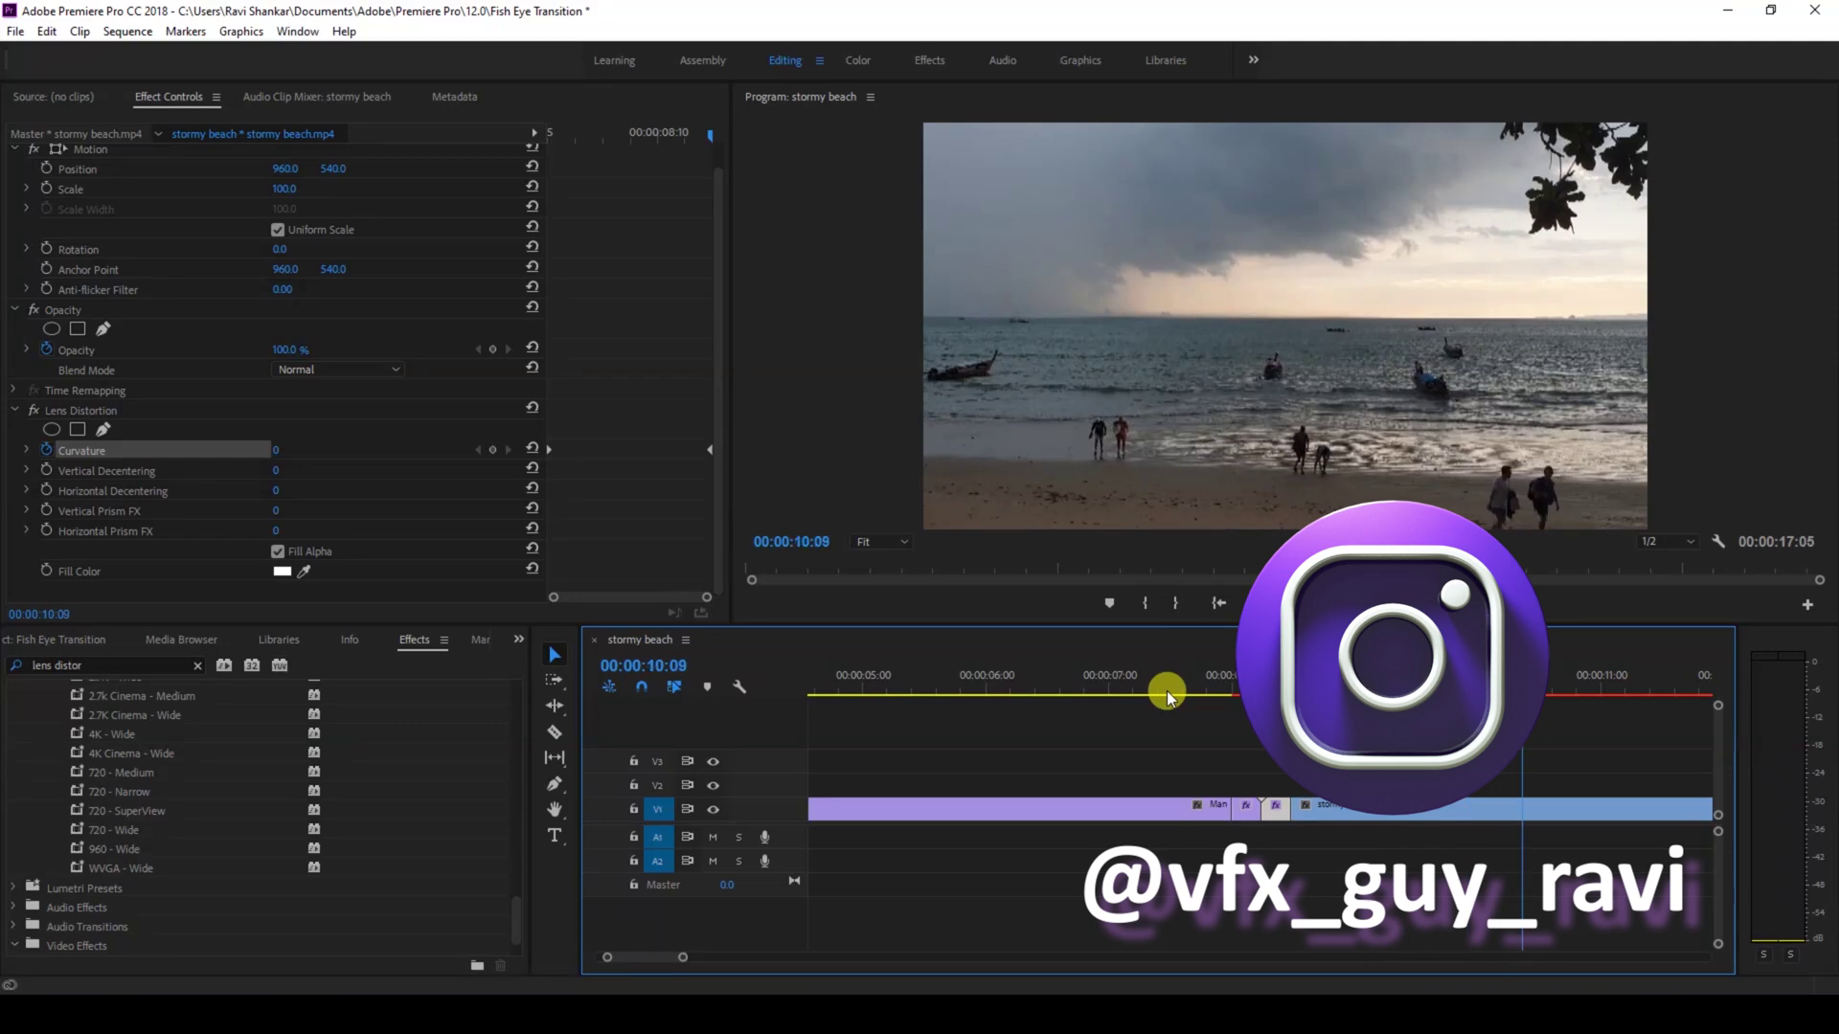
pyautogui.click(1167, 692)
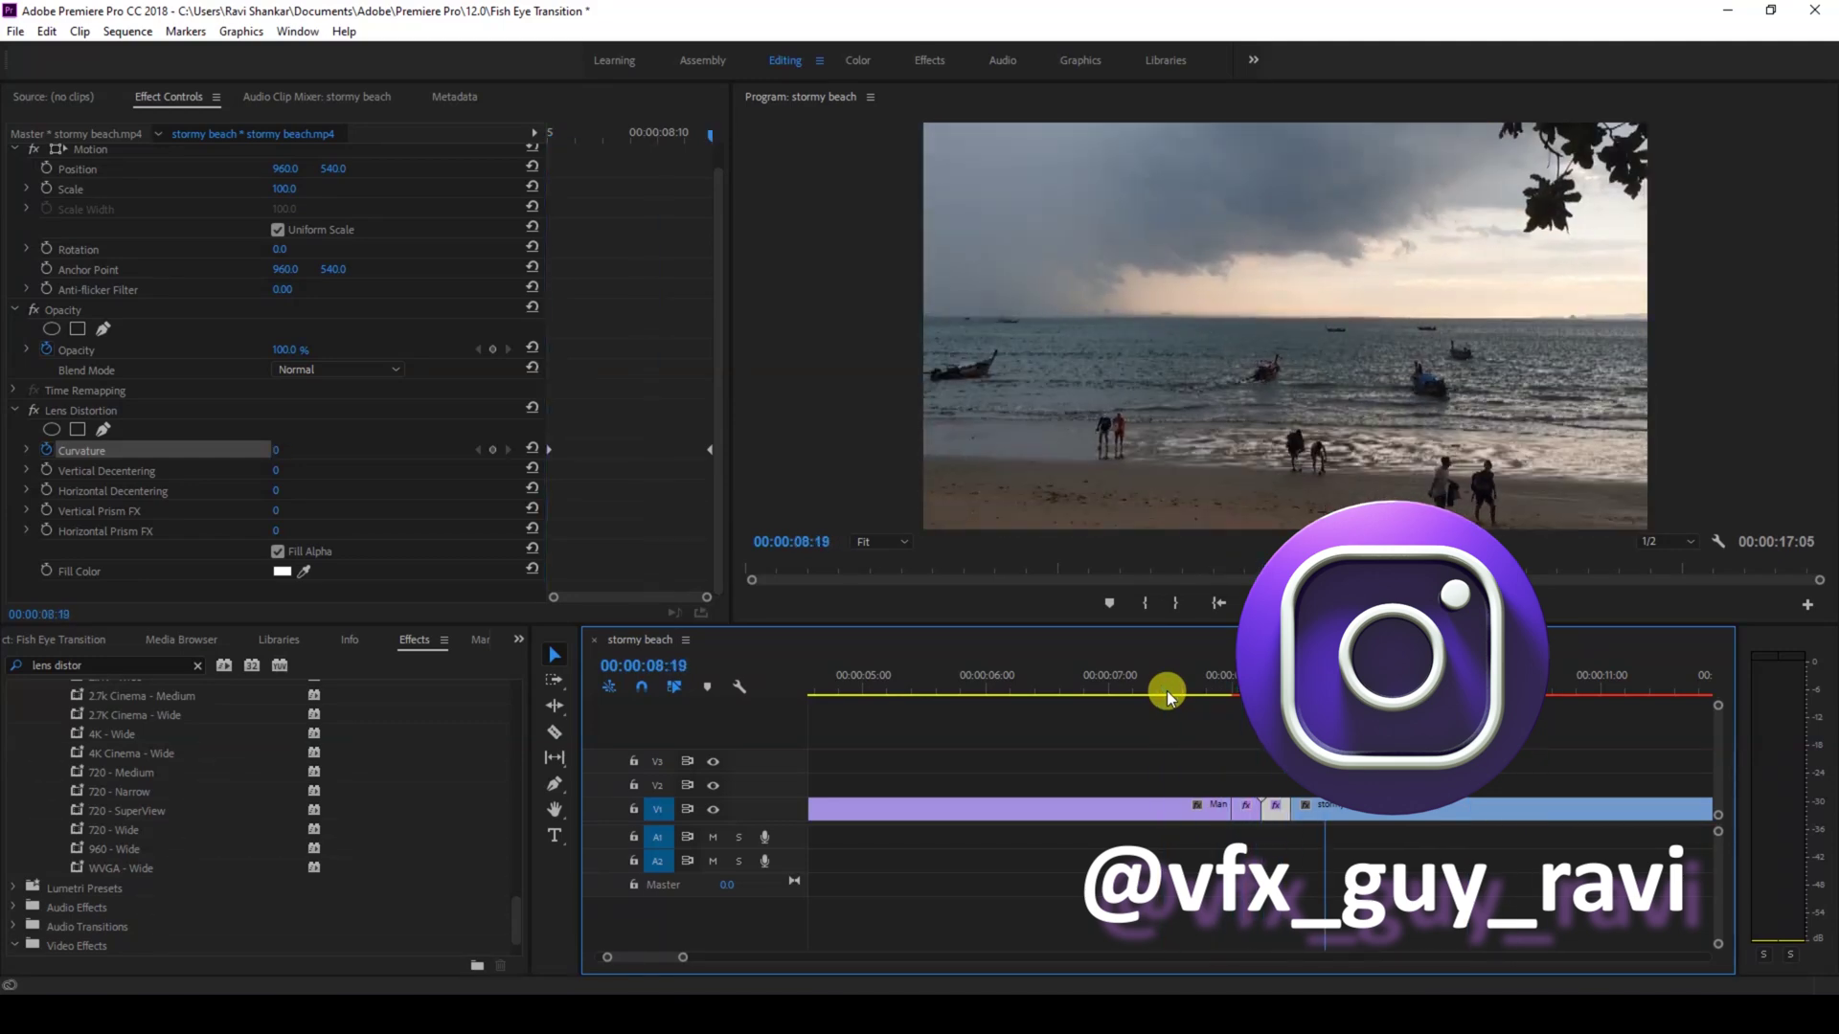
pyautogui.click(1166, 691)
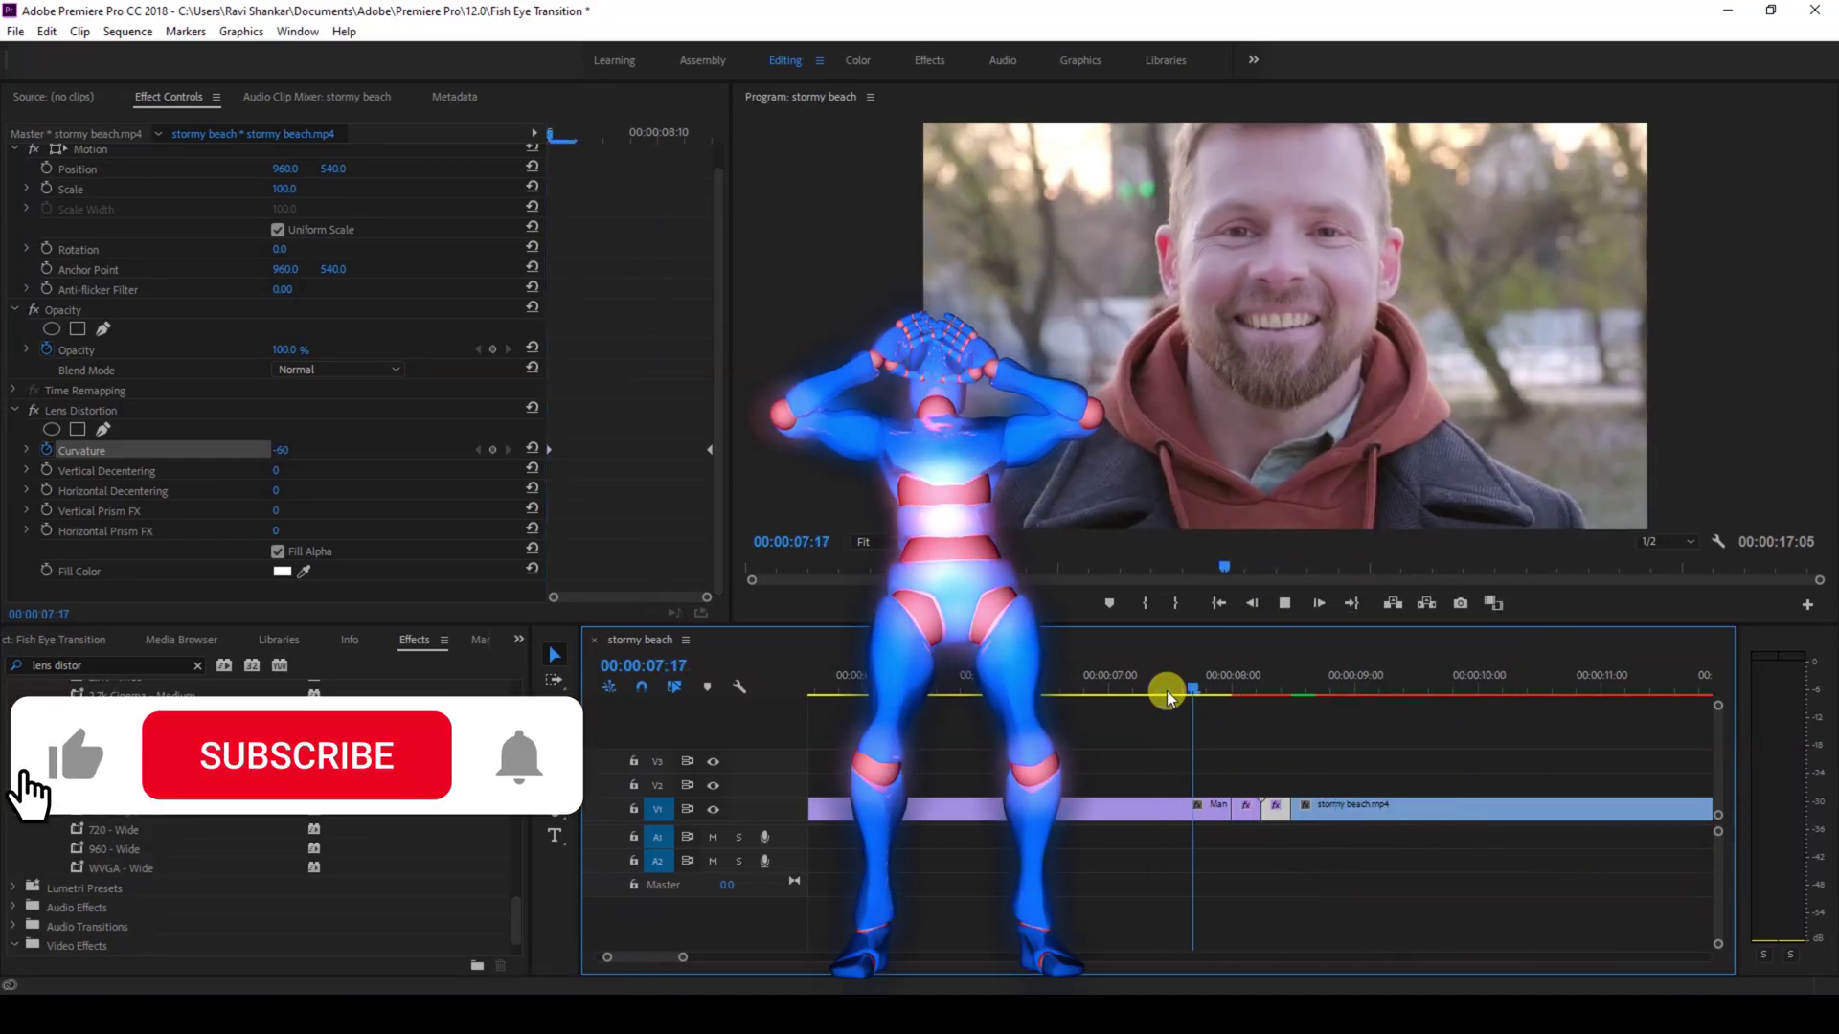
pyautogui.click(1166, 691)
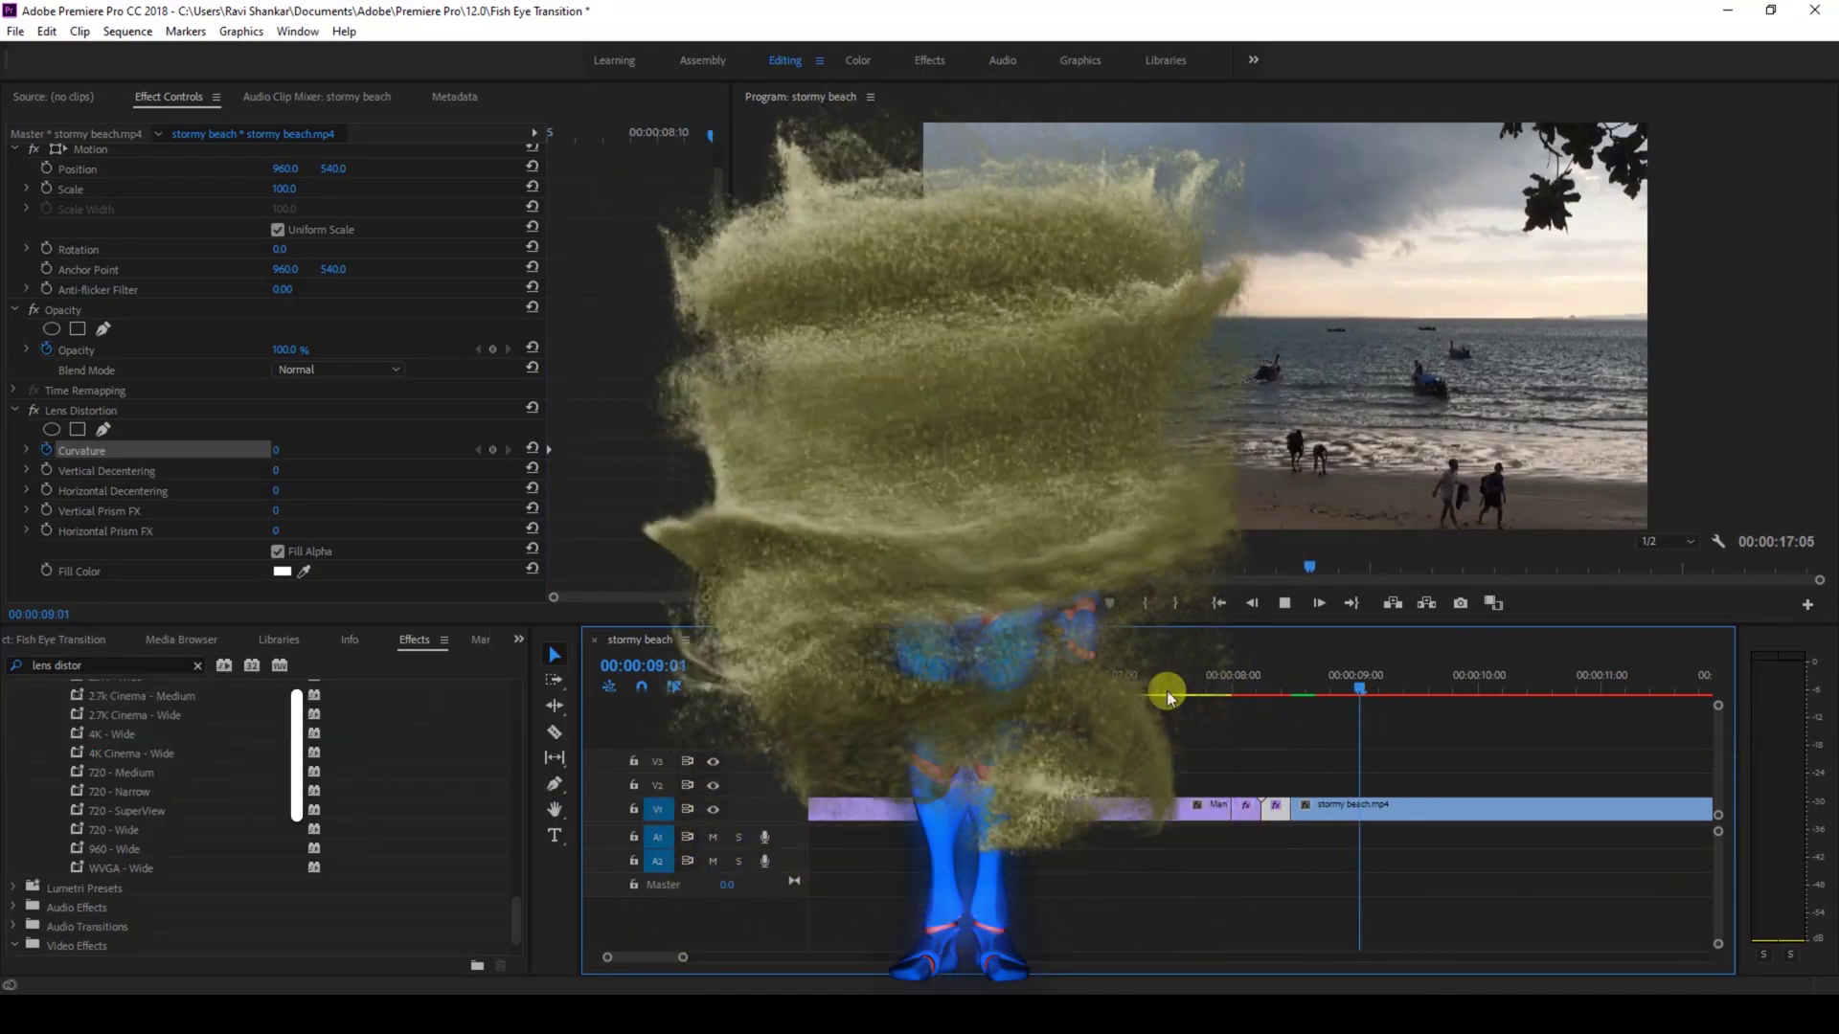
pyautogui.click(1167, 691)
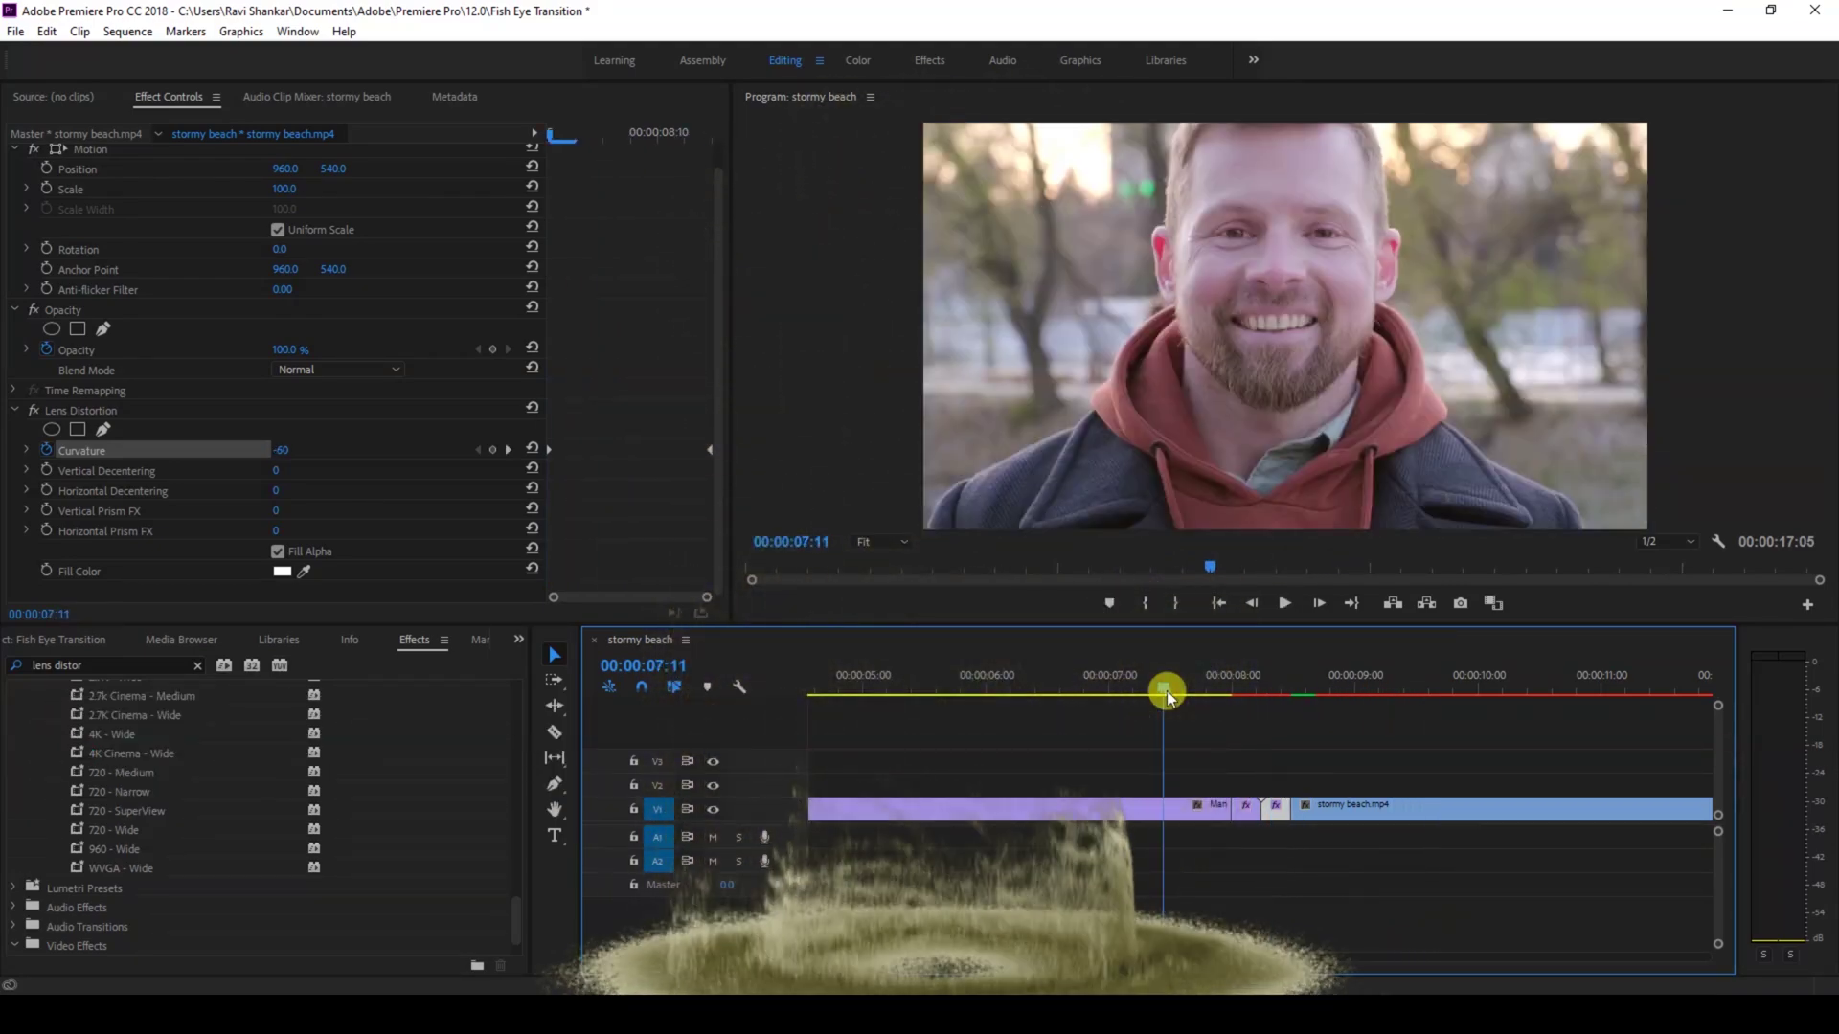
pyautogui.press('space')
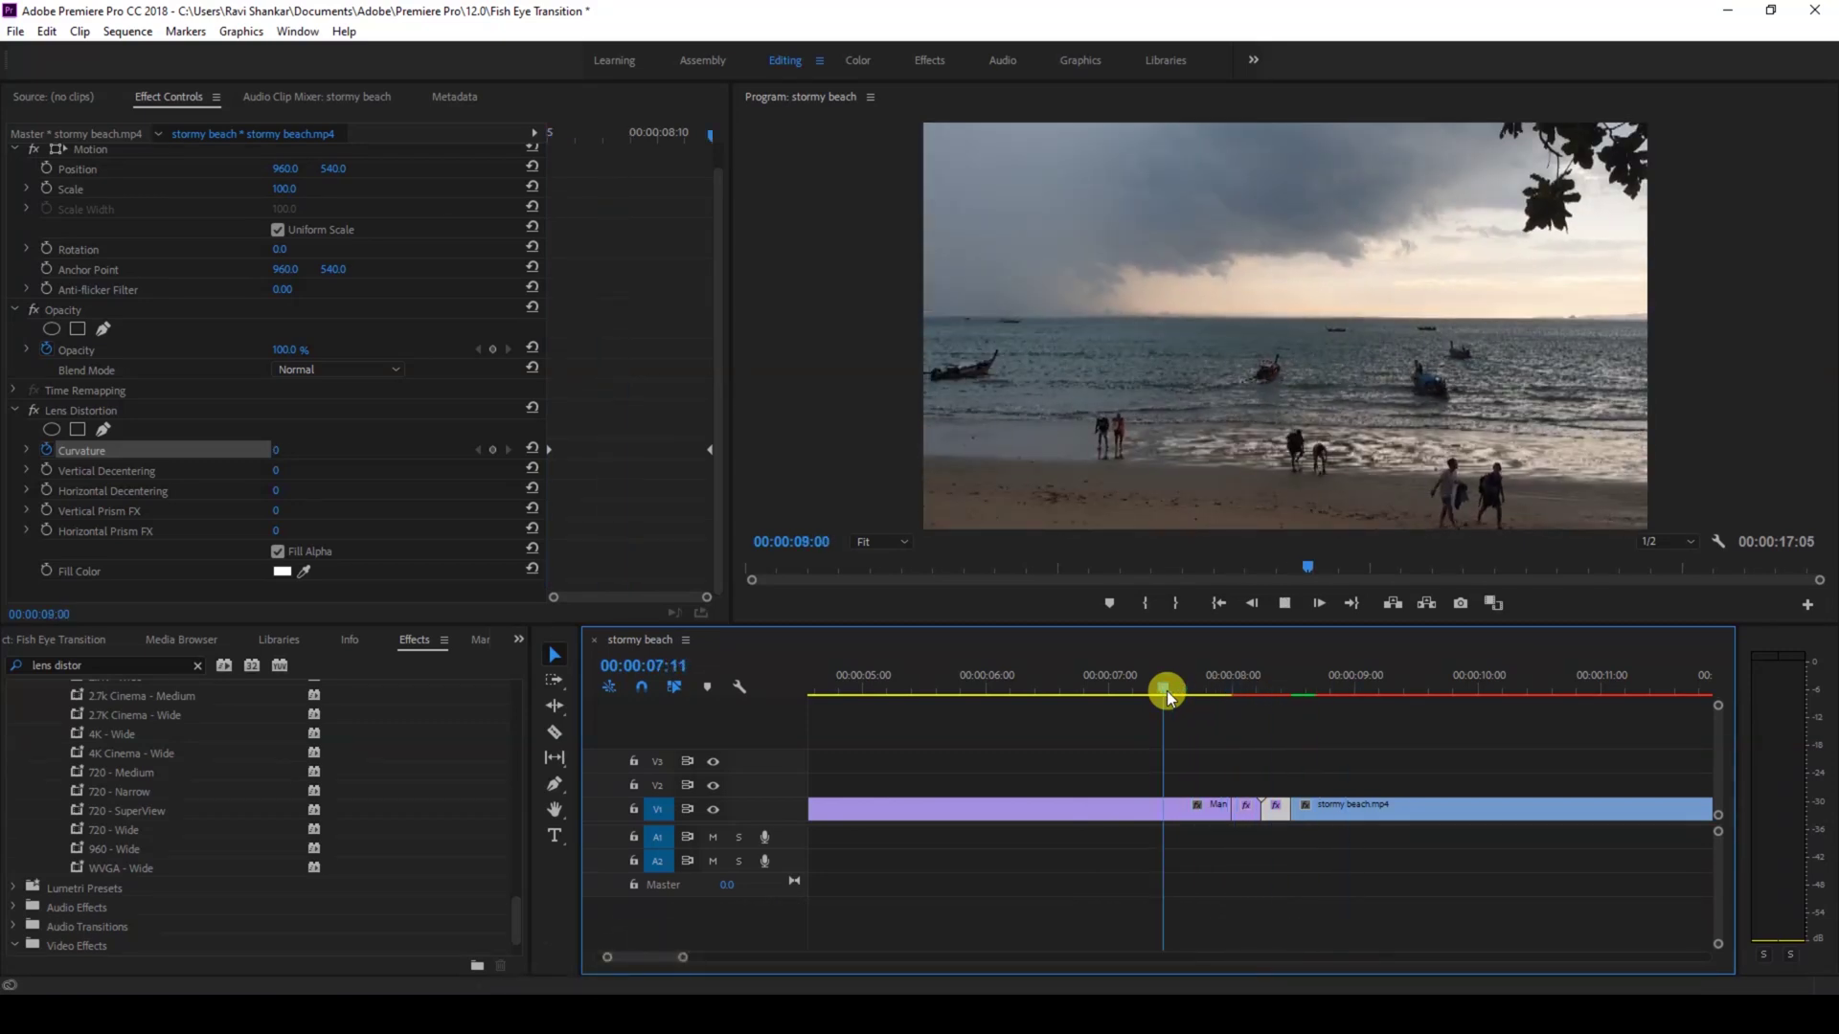
pyautogui.click(1166, 692)
pyautogui.press('space')
pyautogui.click(1167, 692)
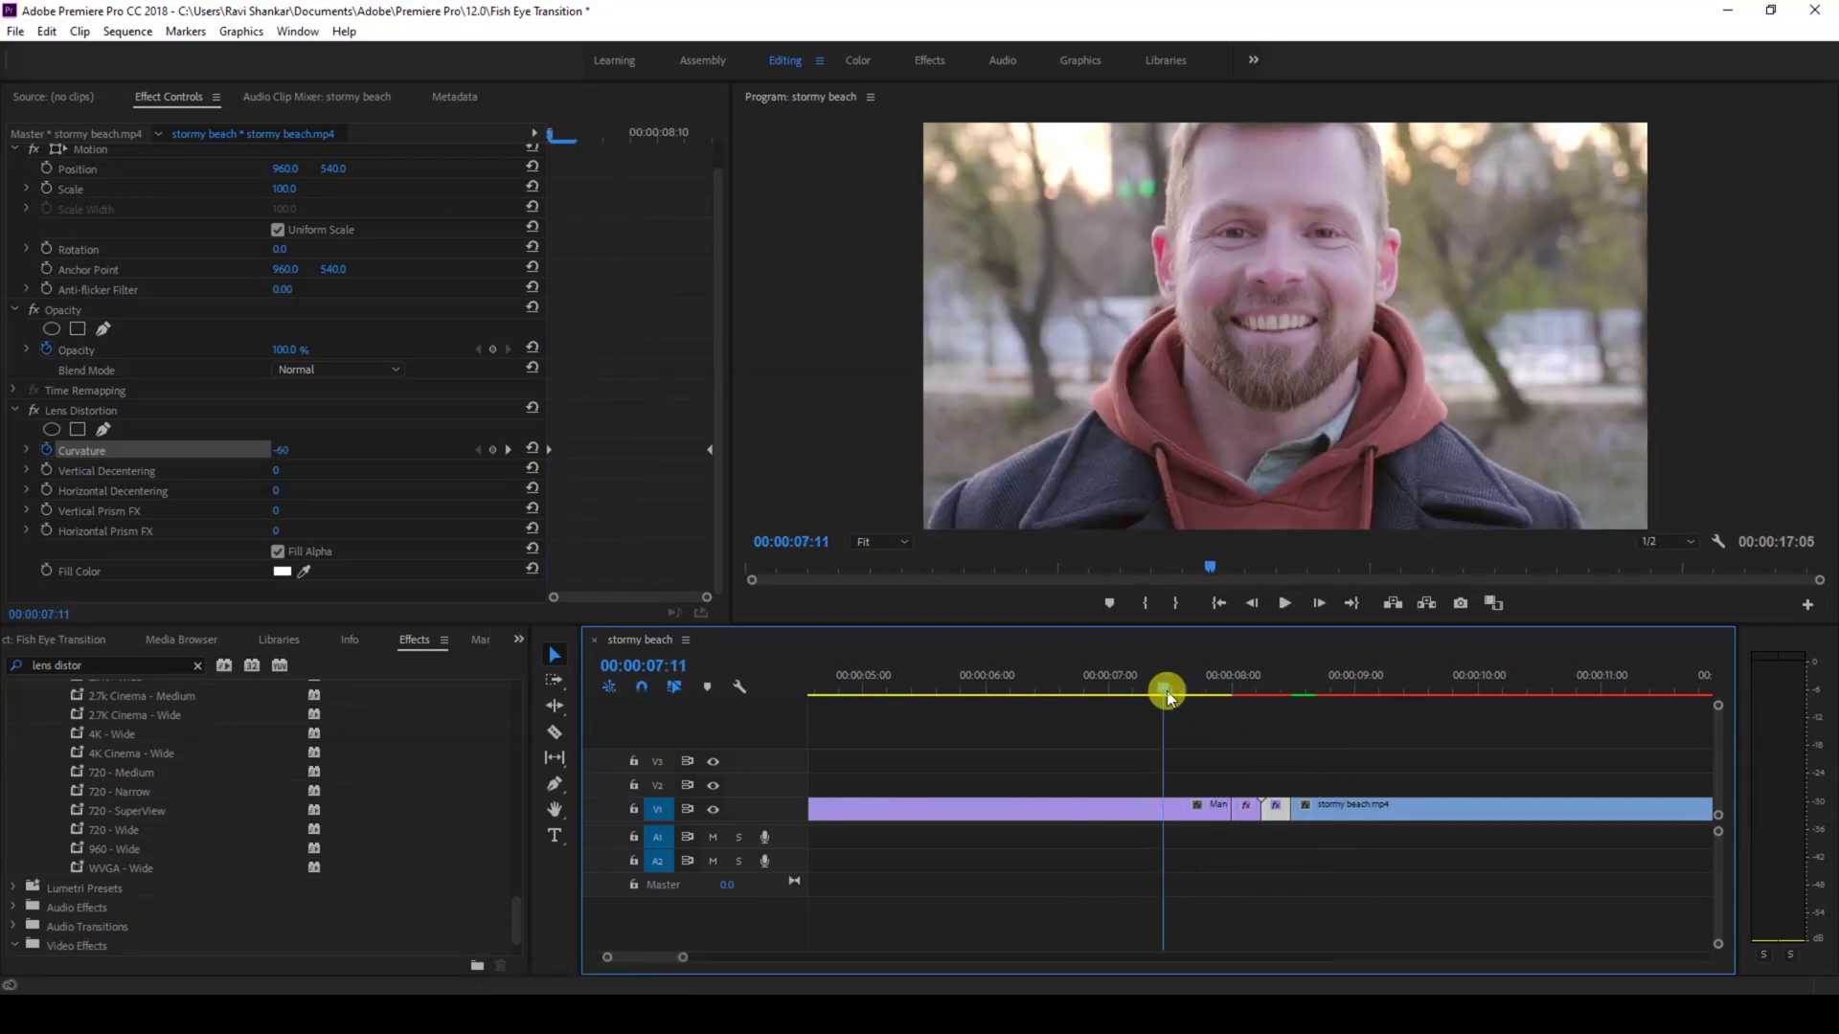
pyautogui.press('space')
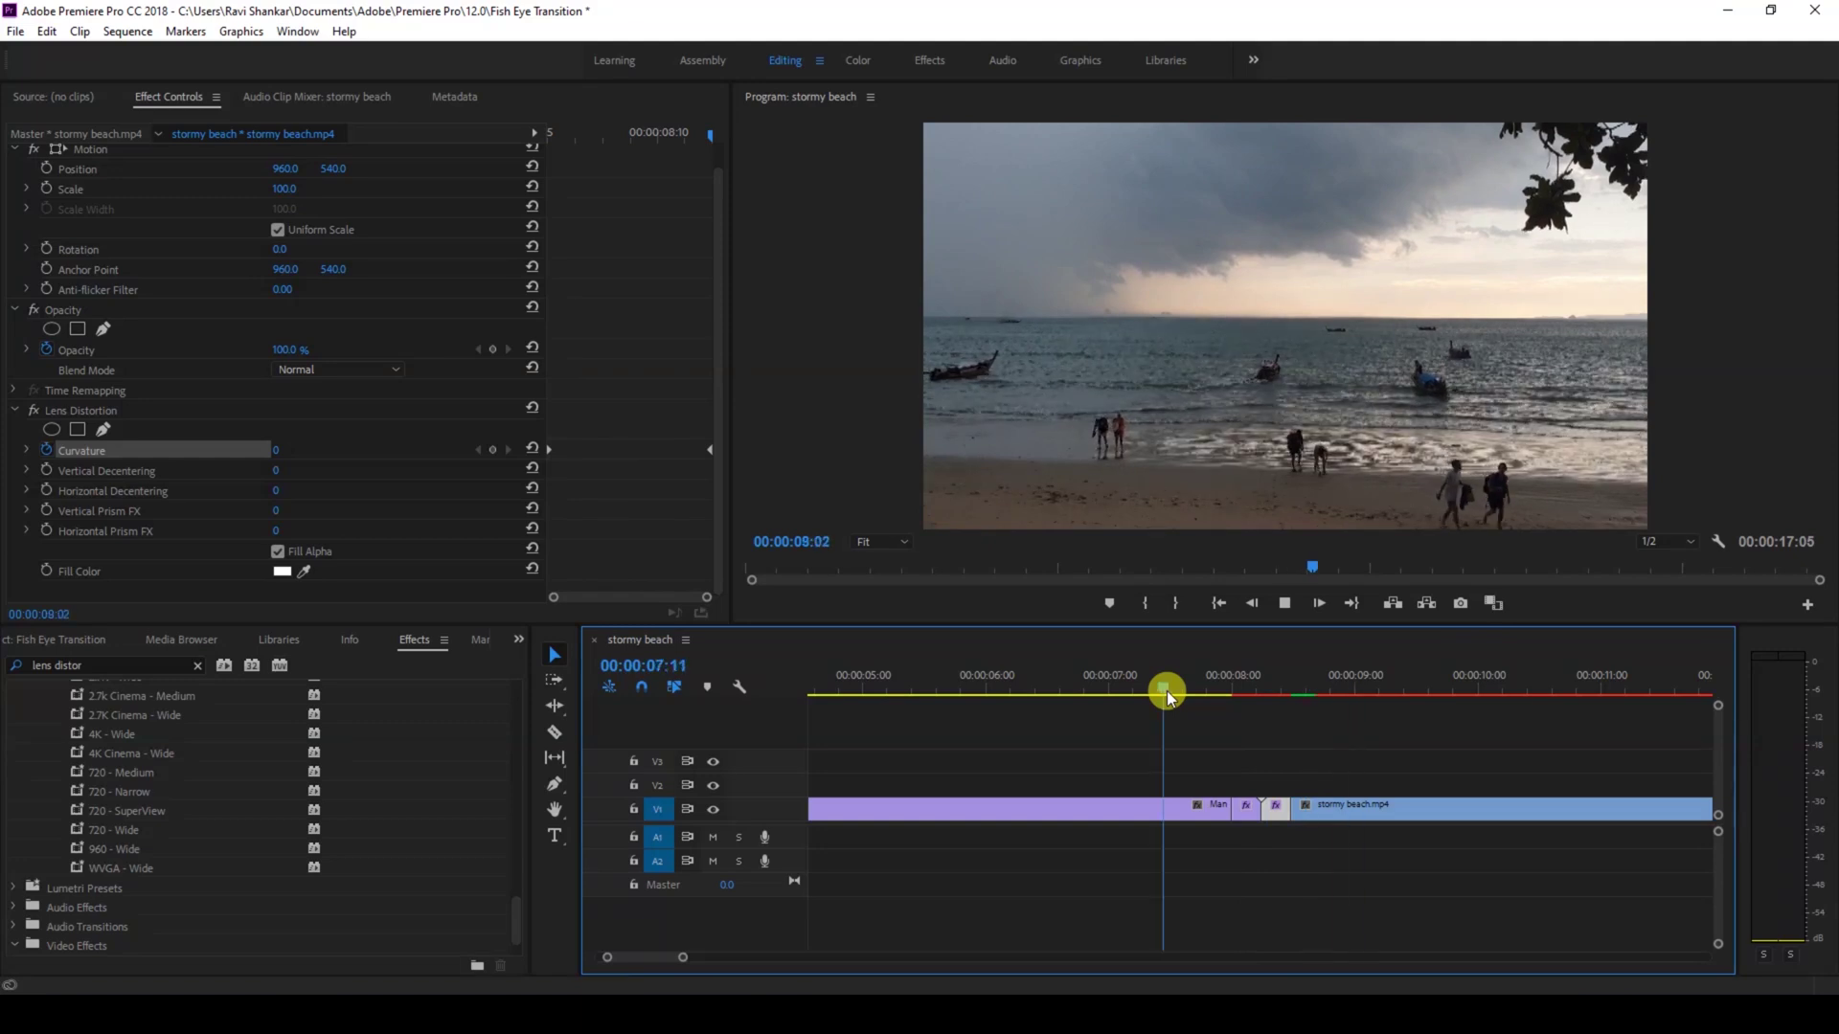
pyautogui.click(1166, 691)
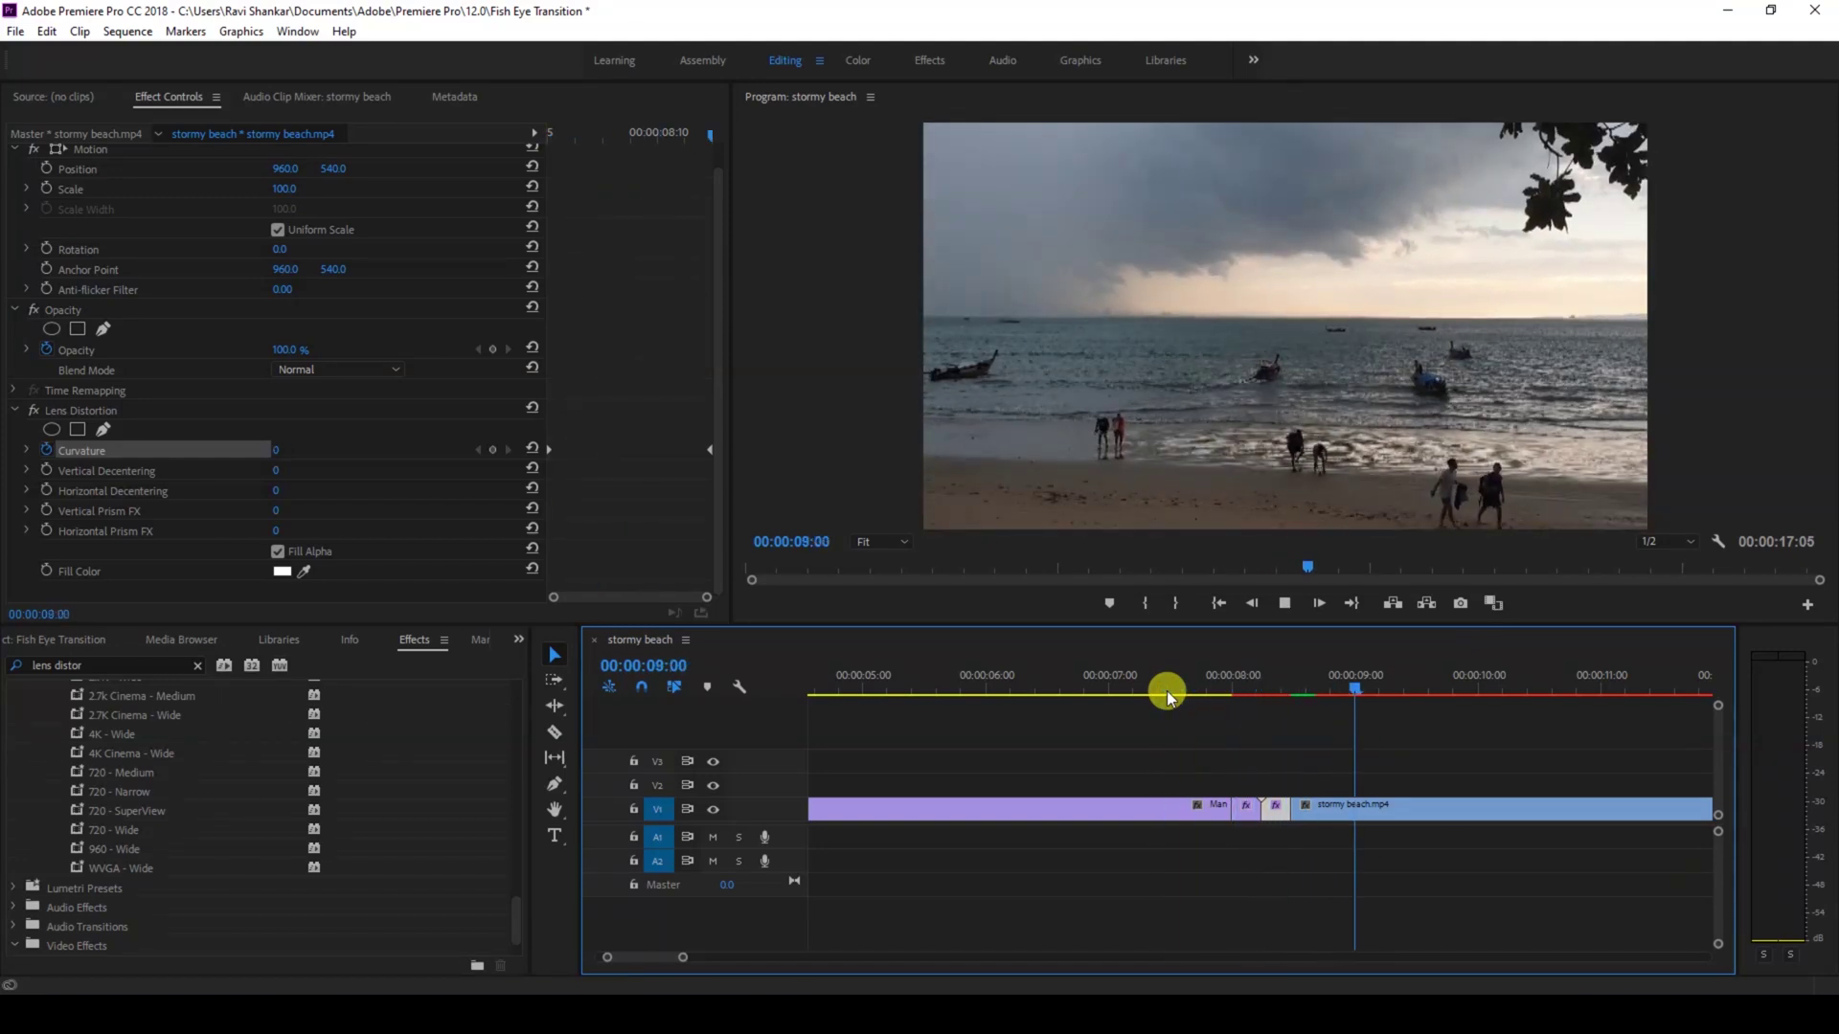